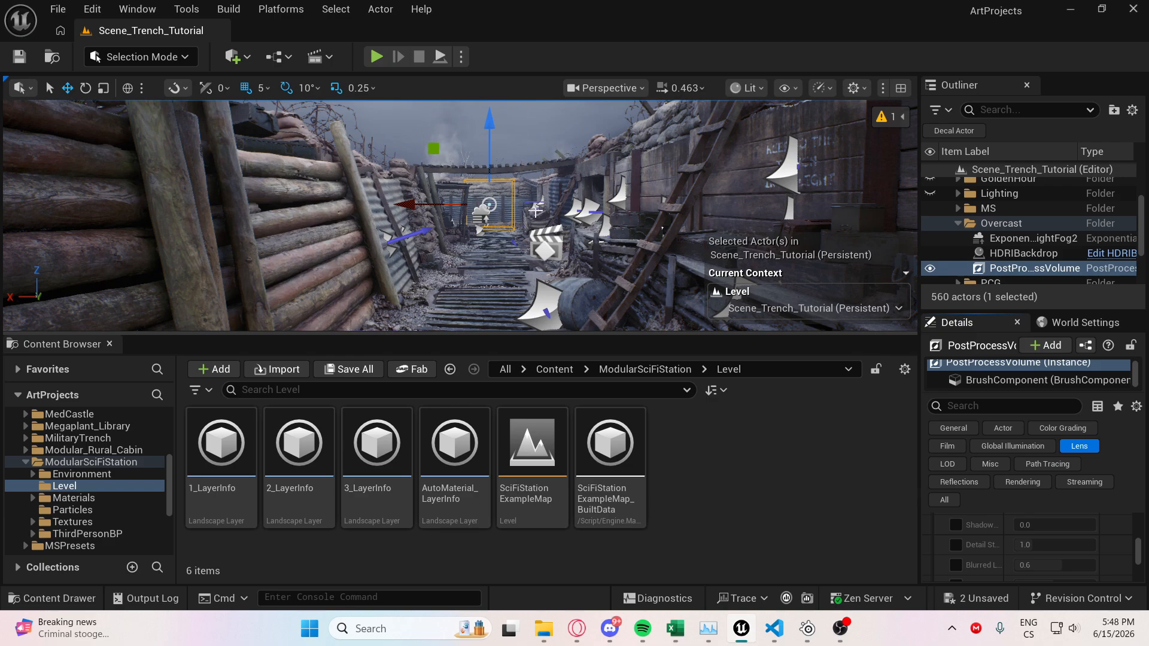
Clear the actor selection and search the placeable actors for "post" to find the Post Process Volume.
key(Escape)
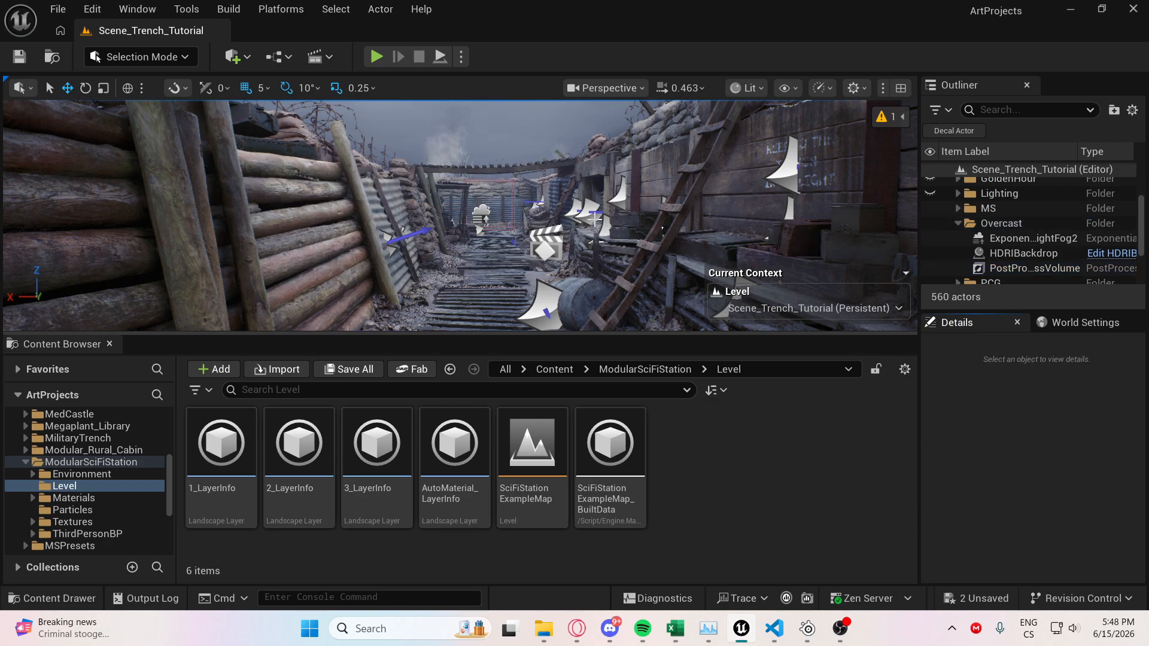
click(235, 56)
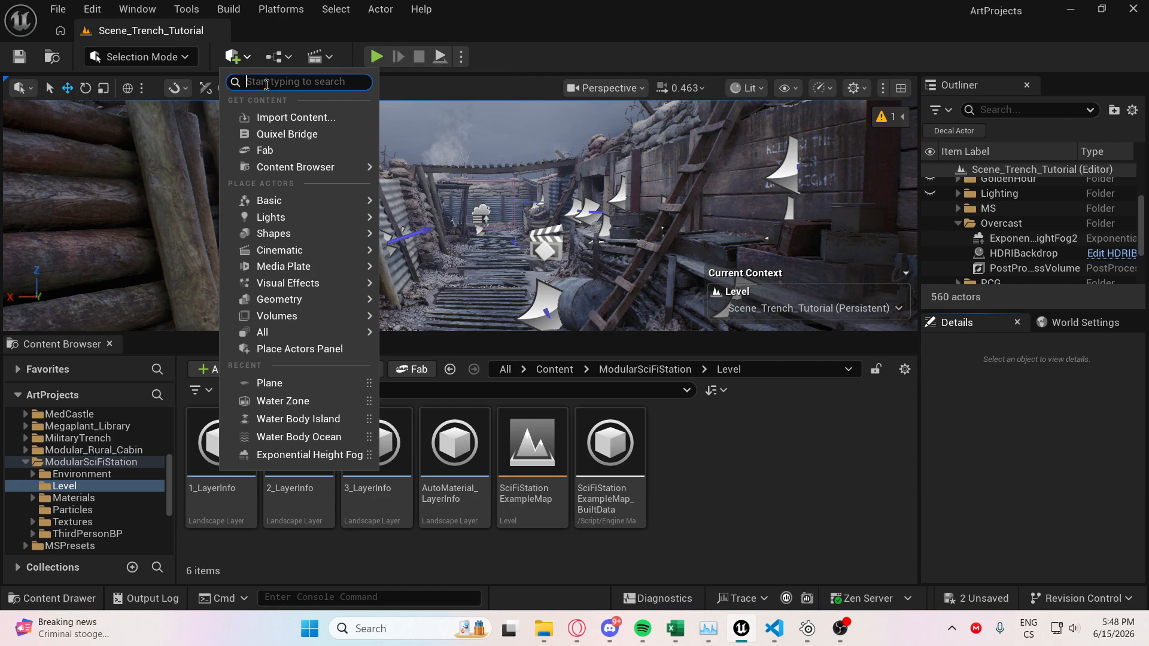
text(post)
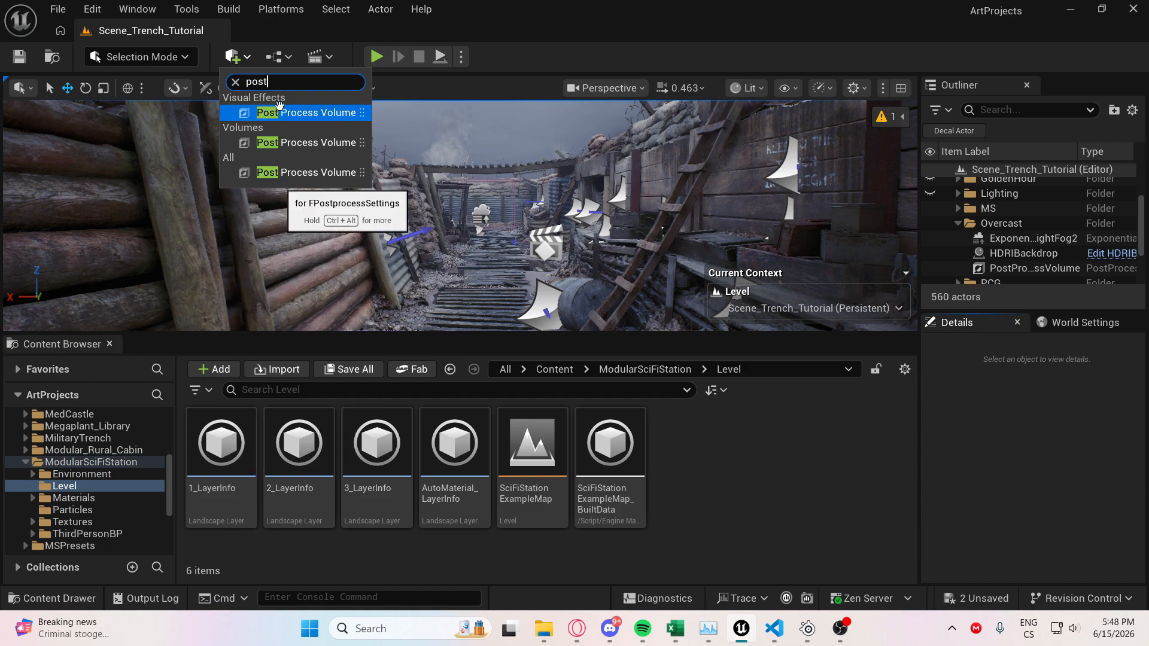
Select the PostProcessVolume in the Overcast folder and toggle its Infinite Extent (Unbound) option to compare the scene, leaving it enabled.
click(1042, 274)
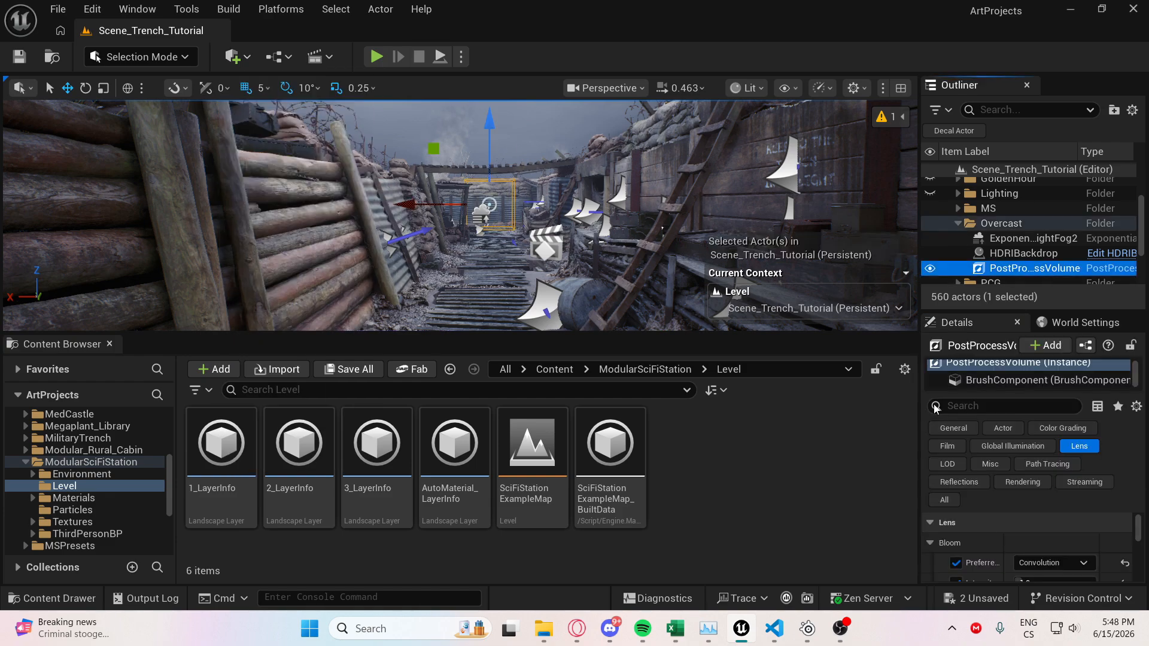
click(1011, 407)
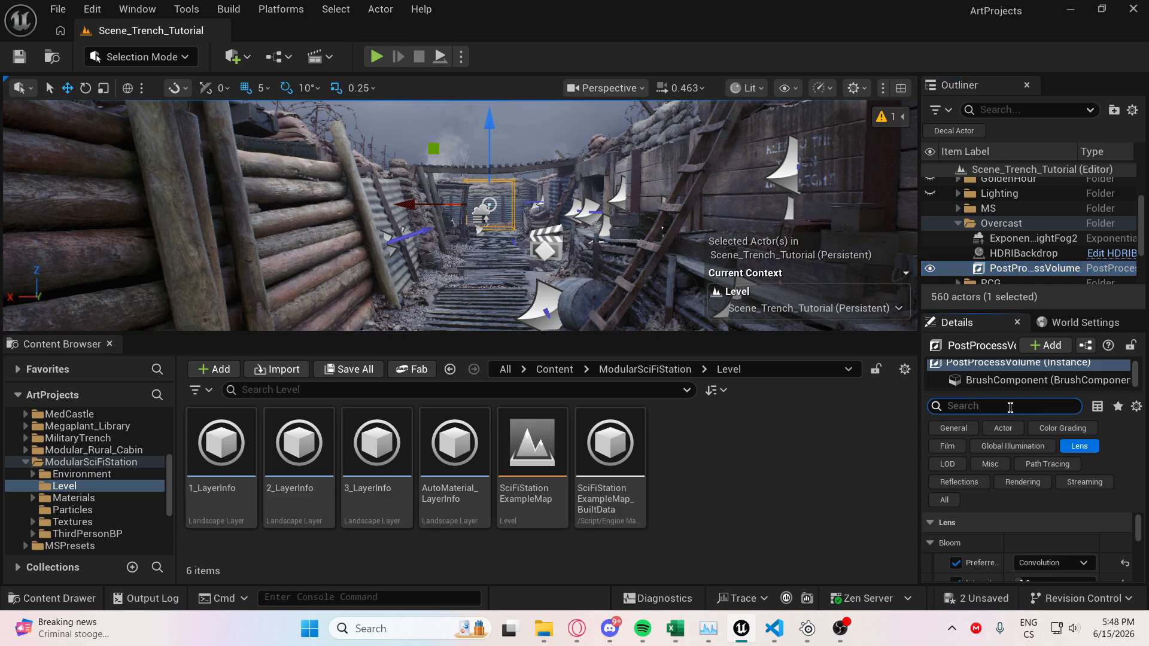
text(infi)
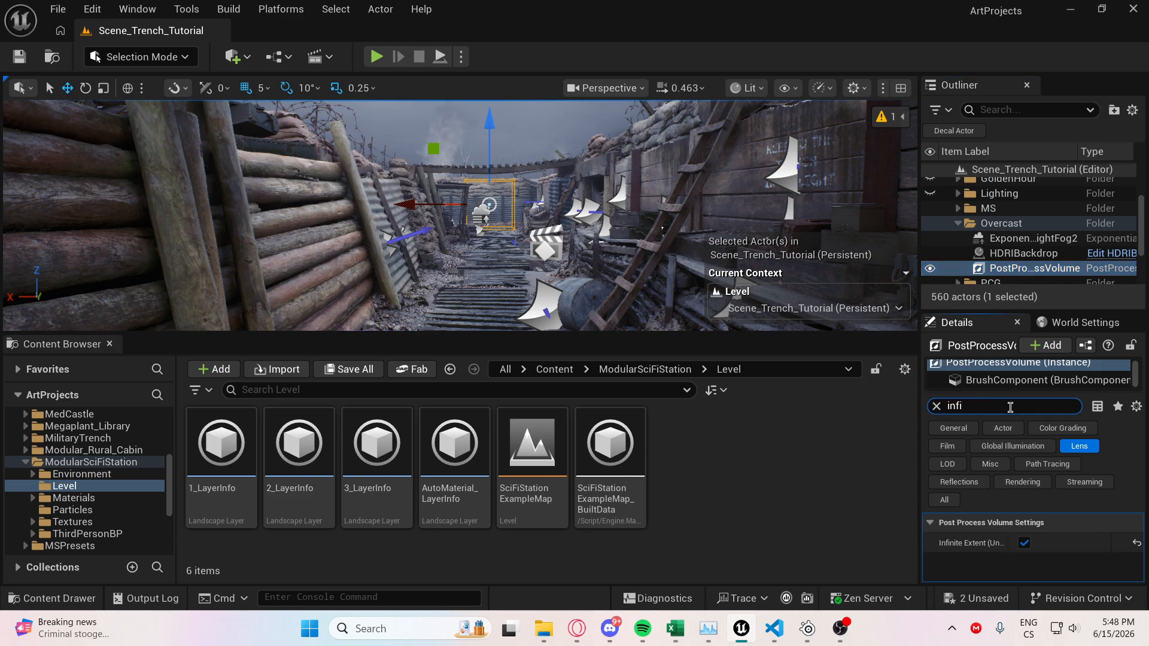
click(1024, 543)
click(1024, 543)
click(1023, 545)
click(1022, 545)
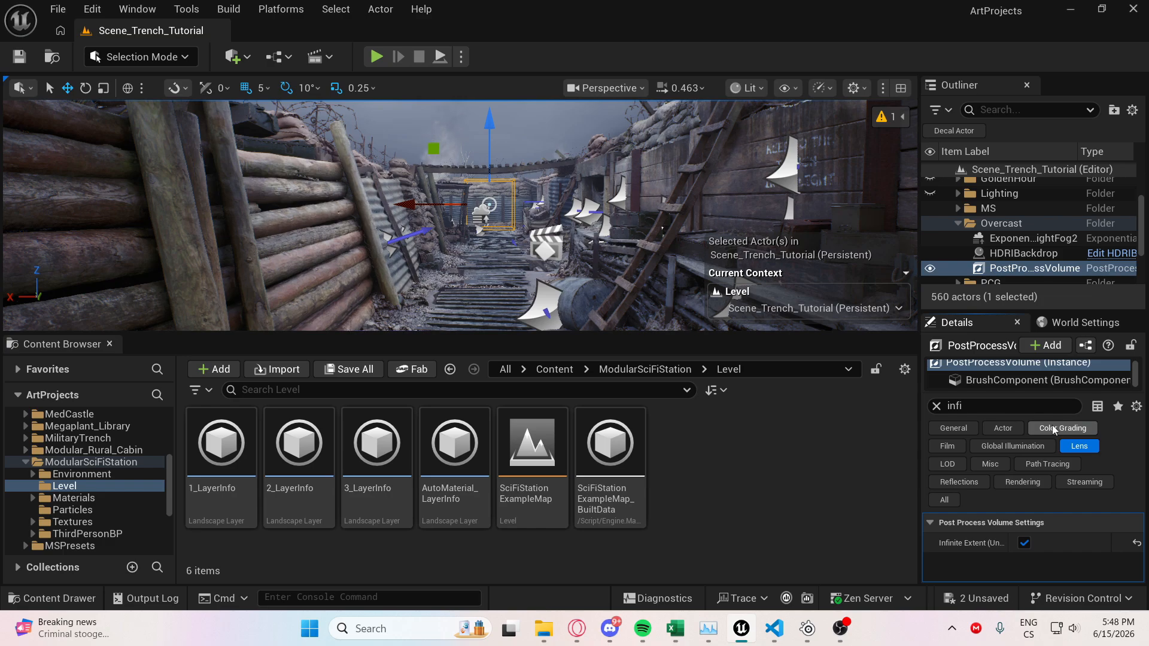
mouse_move(406, 179)
right_down()
mouse_move(574, 131)
mouse_move(402, 182)
right_up()
right_drag(475, 206, 463, 181)
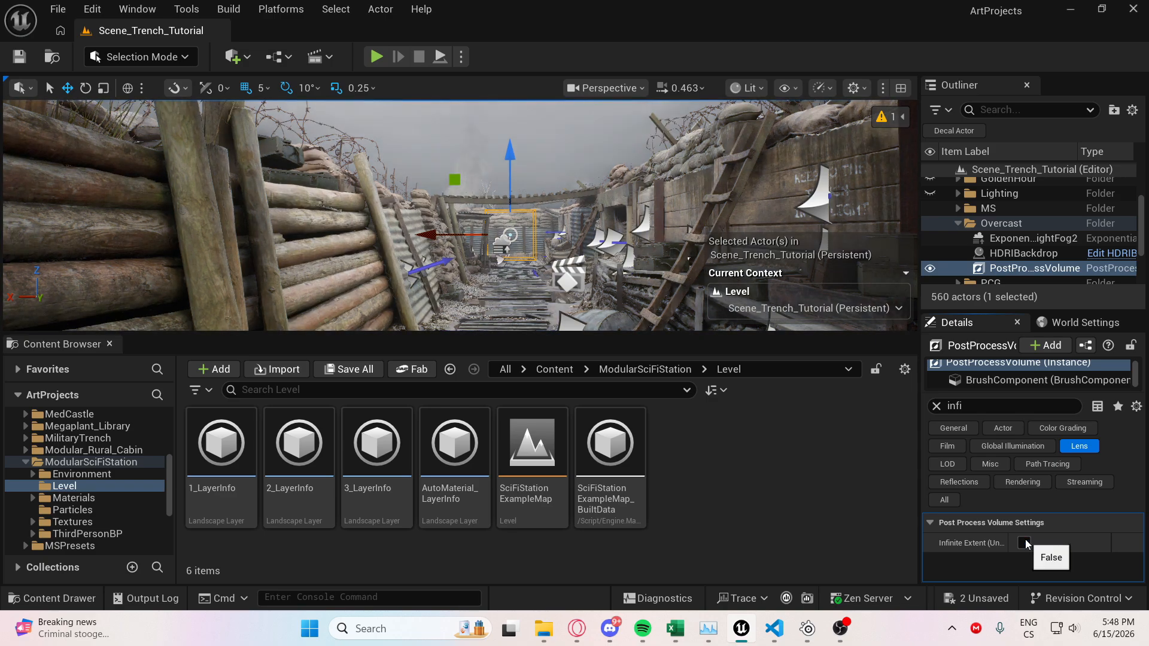
Clear the property search, show the volume's Lens settings and enlarge the property area.
click(1043, 427)
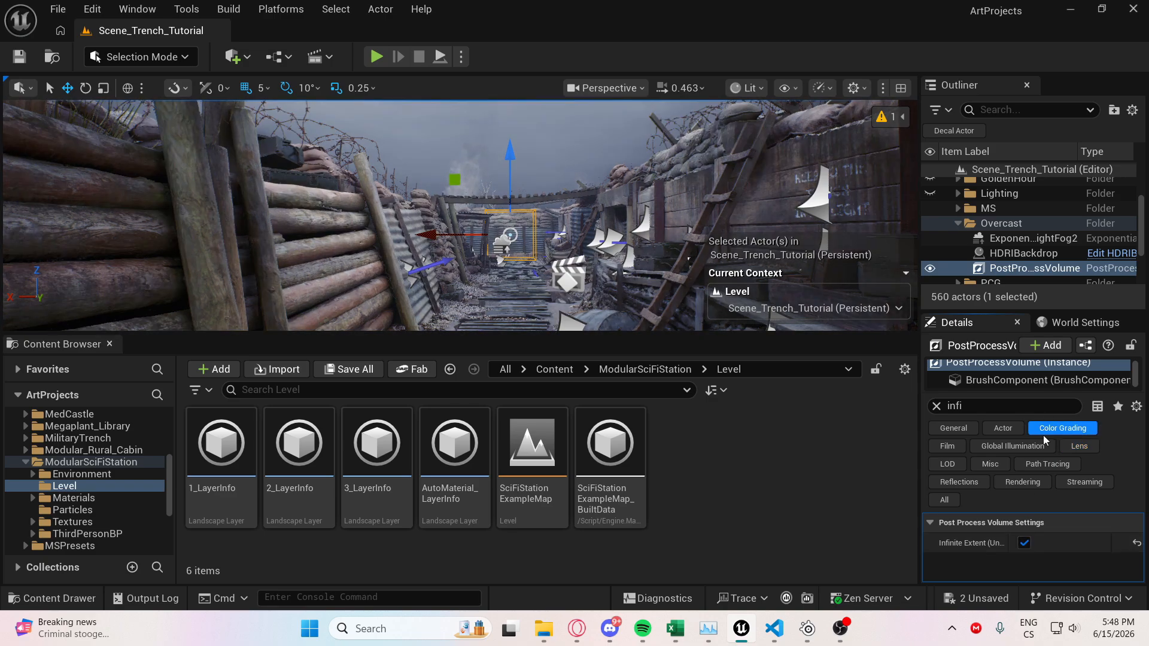
click(936, 407)
click(929, 523)
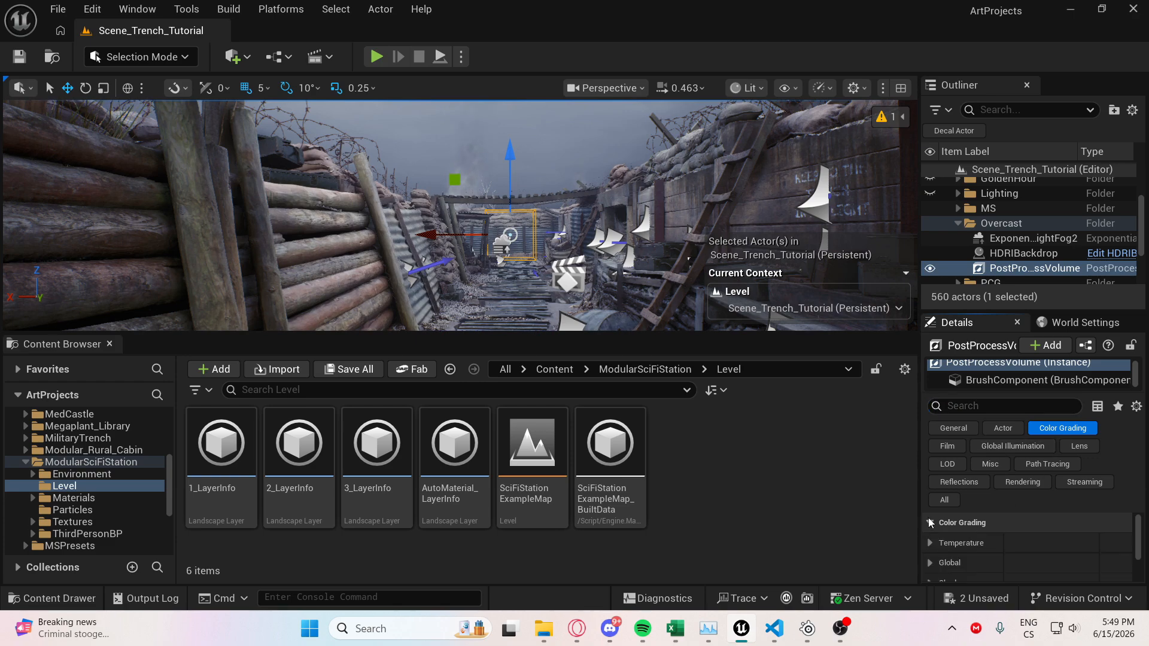
click(1068, 447)
scroll(988, 562, down, 3)
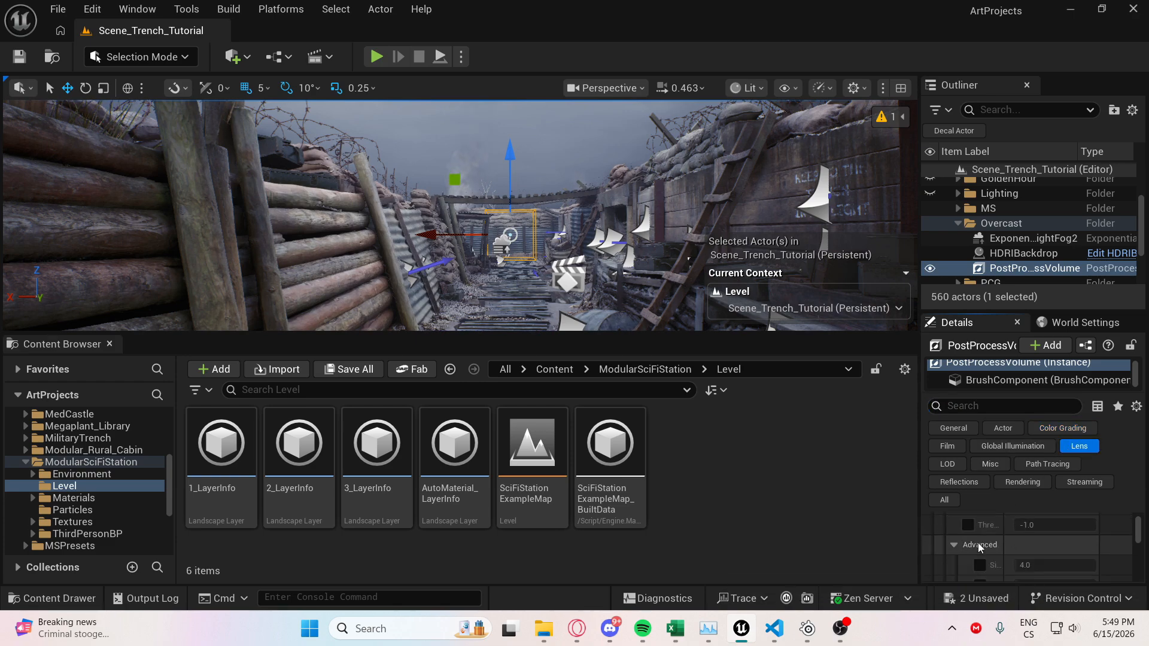
scroll(984, 542, down, 3)
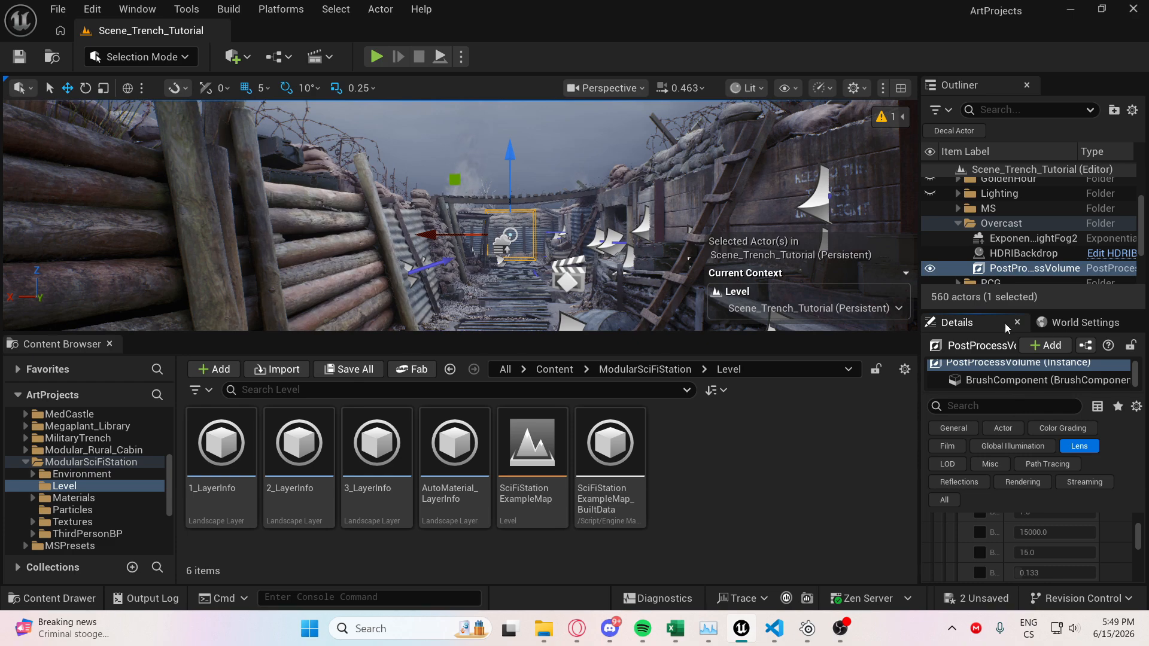
drag(1021, 307, 1025, 246)
Enable the Detail Strength override in the post process volume's Lens settings and set it to 1.3.
scroll(960, 501, down, 5)
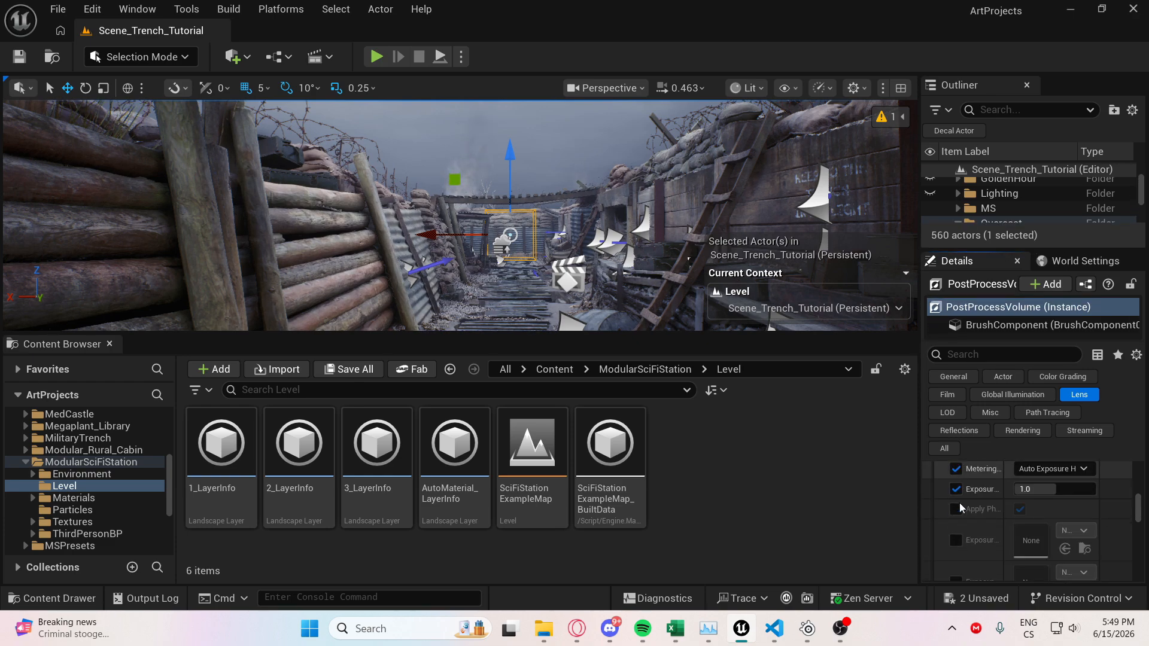
scroll(952, 516, down, 5)
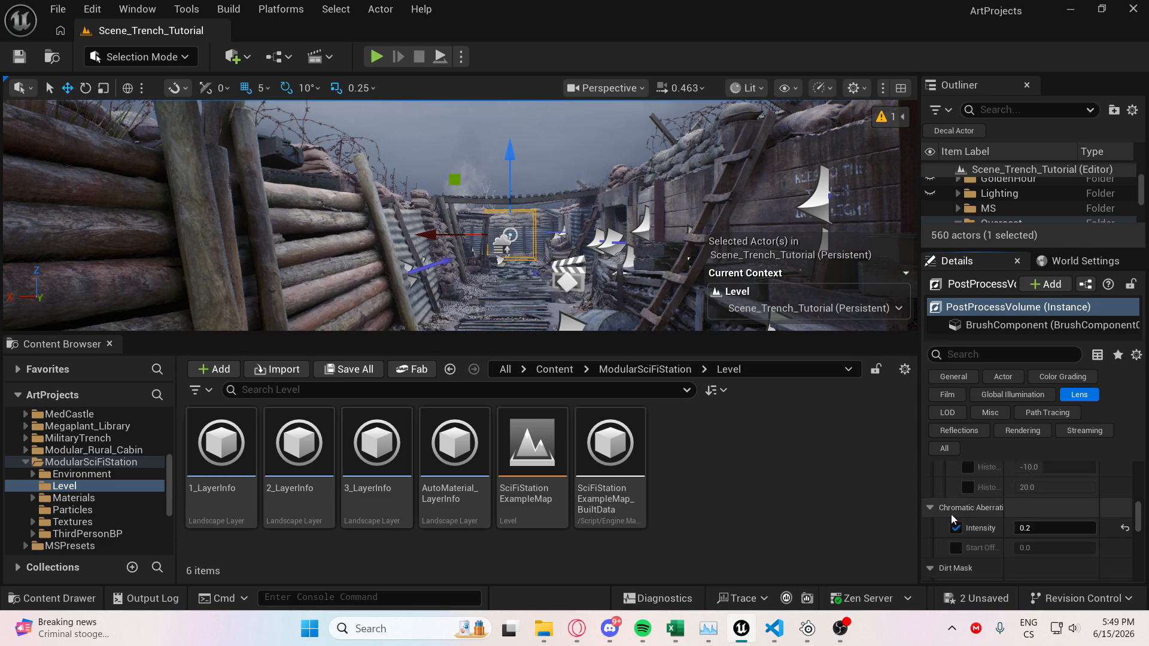
scroll(952, 520, down, 5)
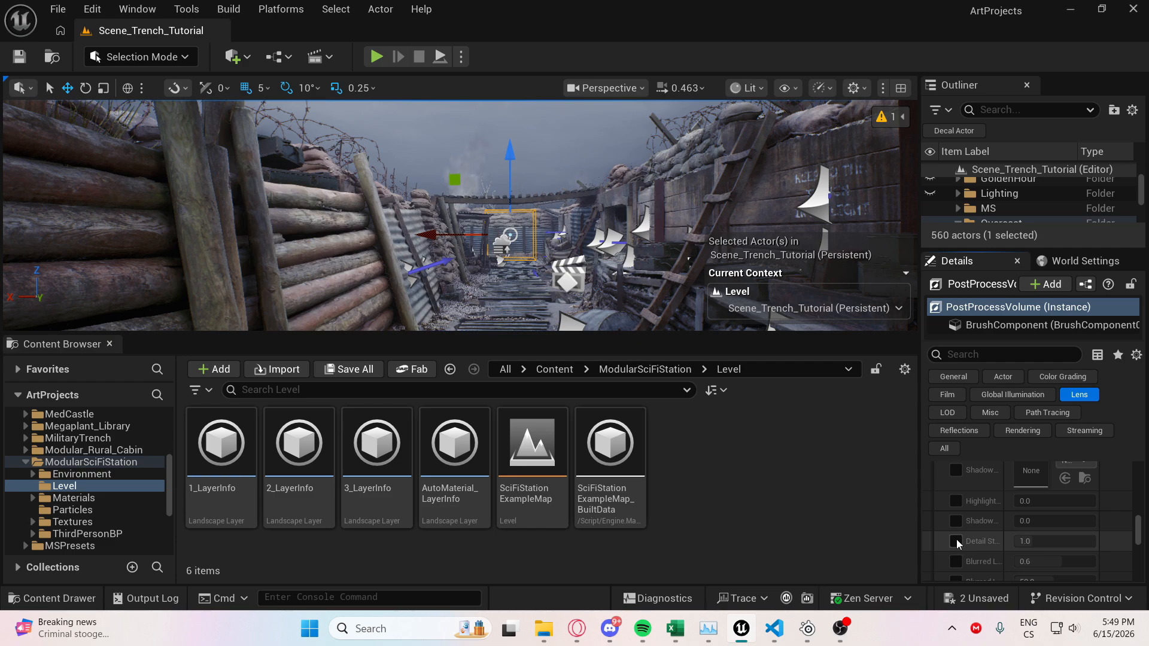
click(954, 539)
click(1054, 541)
text(1.3)
key(Return)
key(w)
right_drag(460, 216, 456, 148)
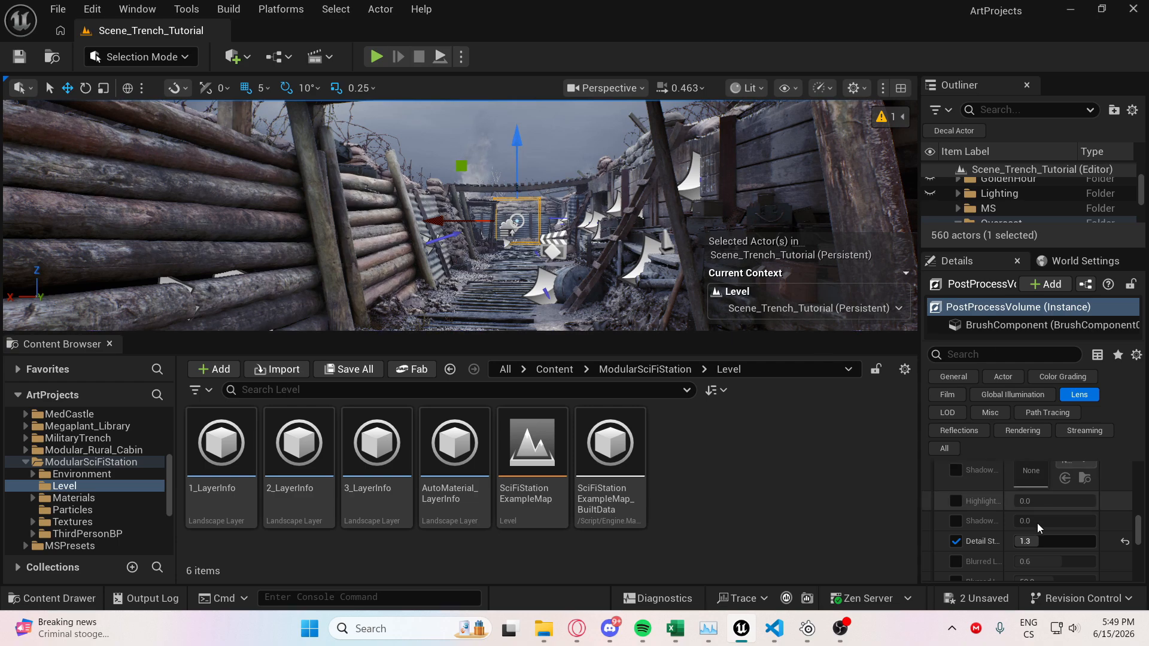
Enable the Contrast override under Global in the Color Grading settings and set it to 1.2.
scroll(1014, 506, down, 5)
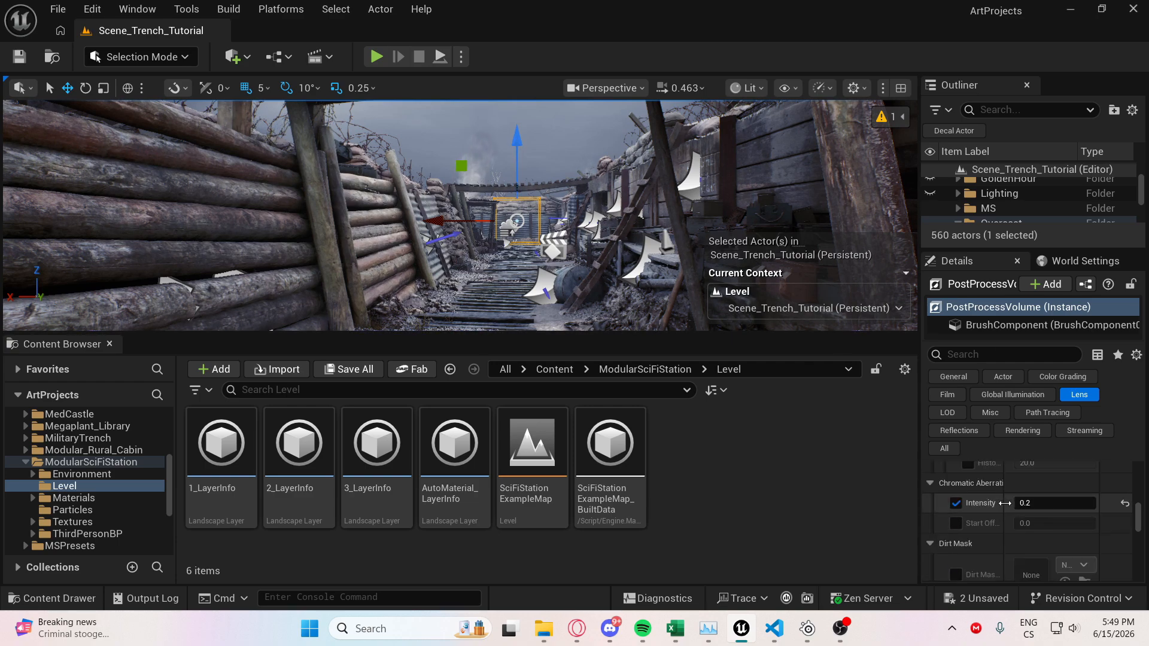
click(1040, 380)
scroll(959, 523, up, 8)
scroll(959, 523, down, 5)
scroll(959, 523, up, 10)
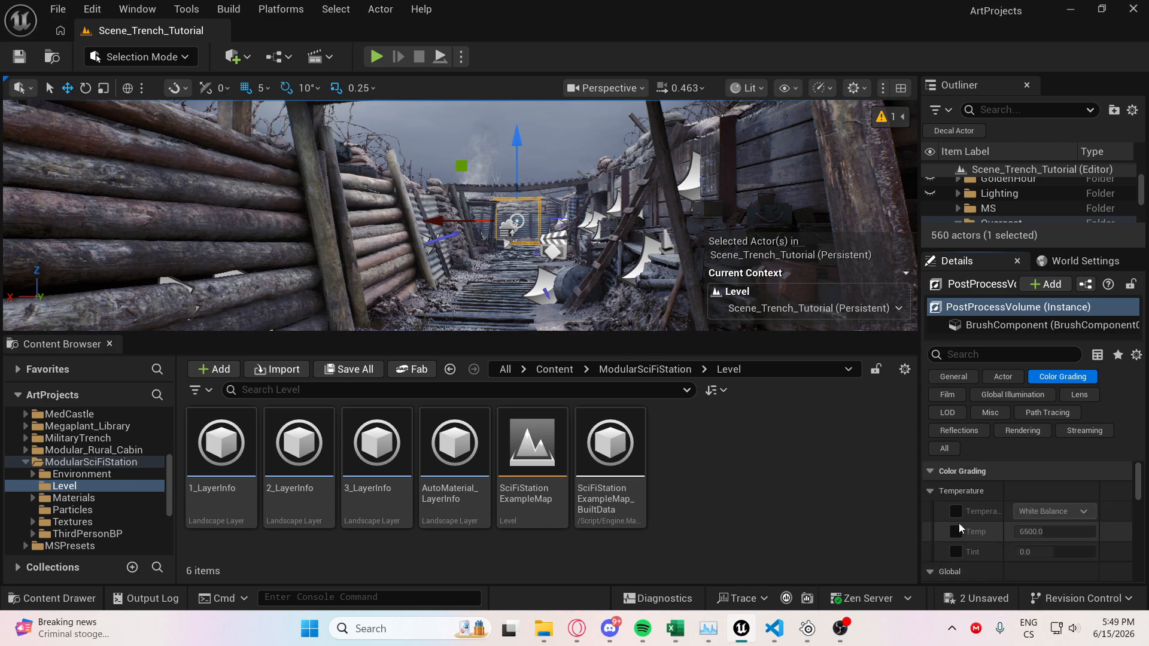
scroll(959, 523, down, 5)
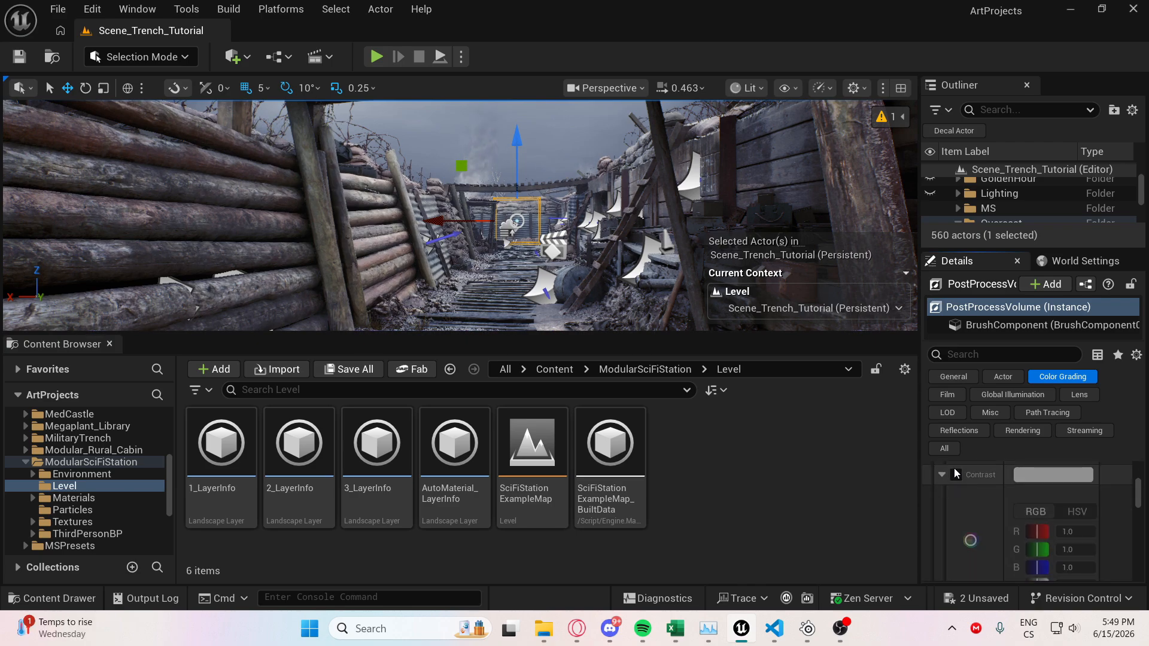
click(954, 477)
scroll(960, 503, down, 2)
click(964, 524)
text(1.2)
key(Return)
mouse_move(528, 209)
right_down()
mouse_move(461, 213)
mouse_move(535, 216)
right_up()
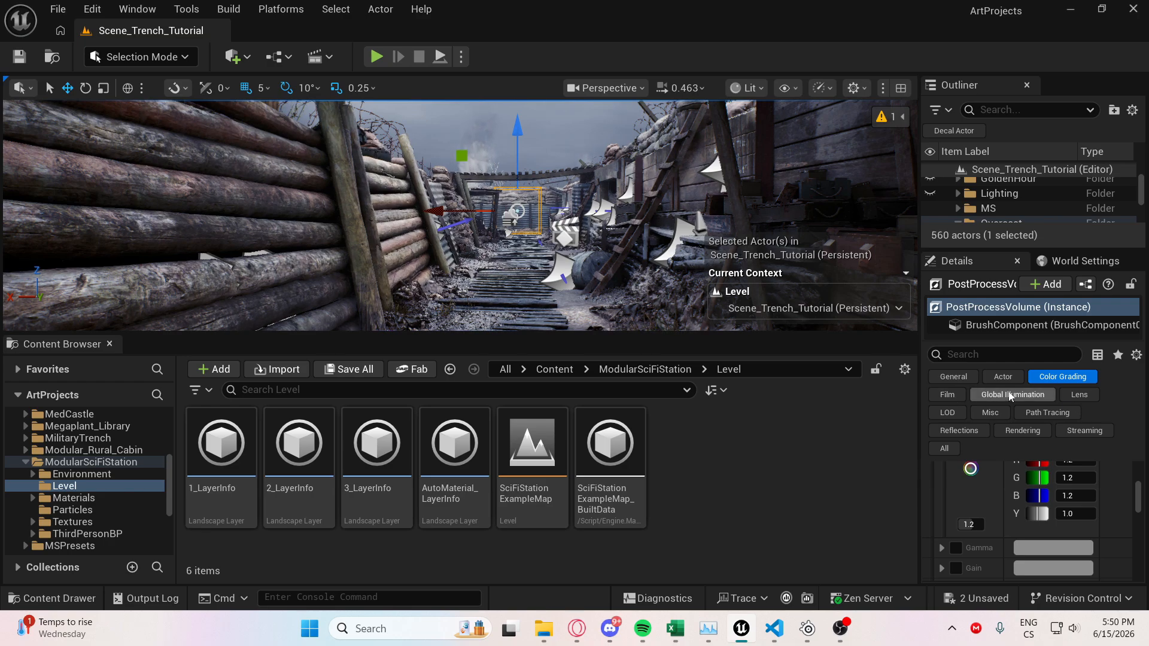
Enable the Sharpen override at 2.0 under the Lens Image Effects, switching it off and on to compare.
click(1078, 395)
drag(1133, 482, 1090, 559)
scroll(1104, 529, down, 5)
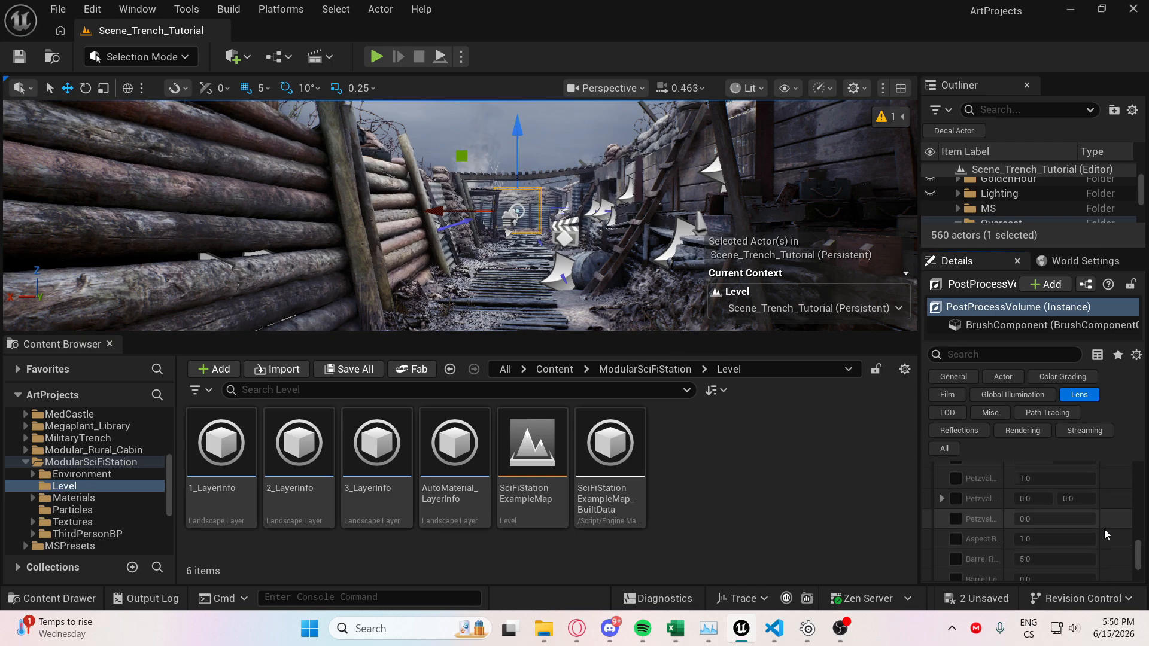
scroll(1104, 530, up, 3)
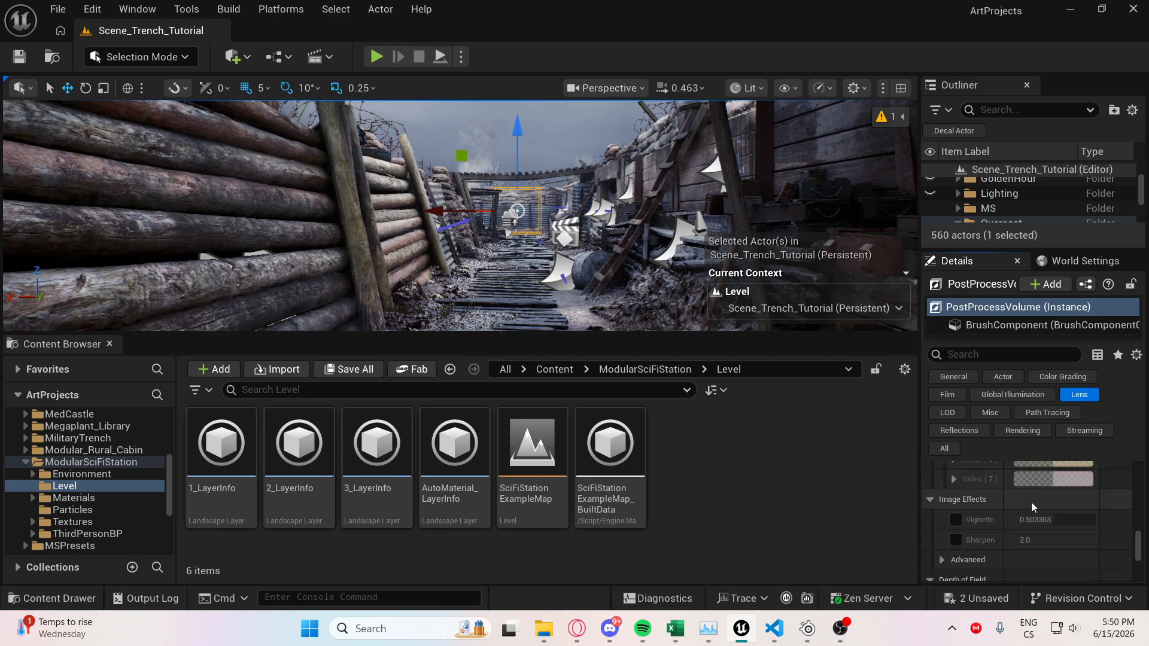
click(955, 539)
click(955, 541)
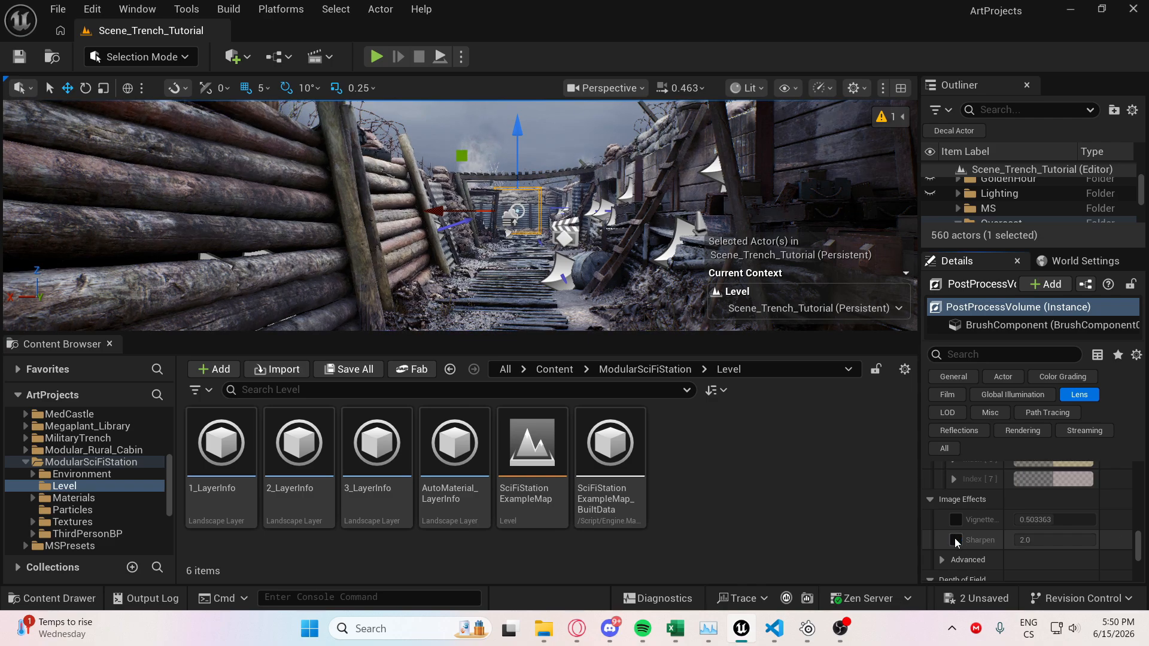
click(955, 539)
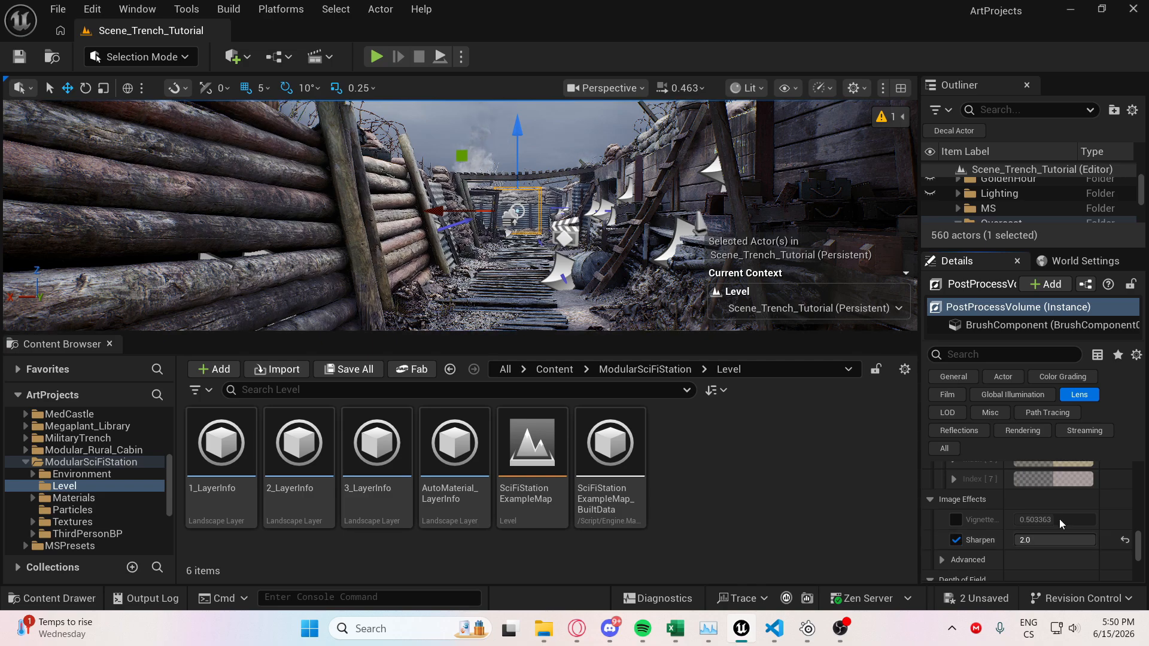
click(957, 540)
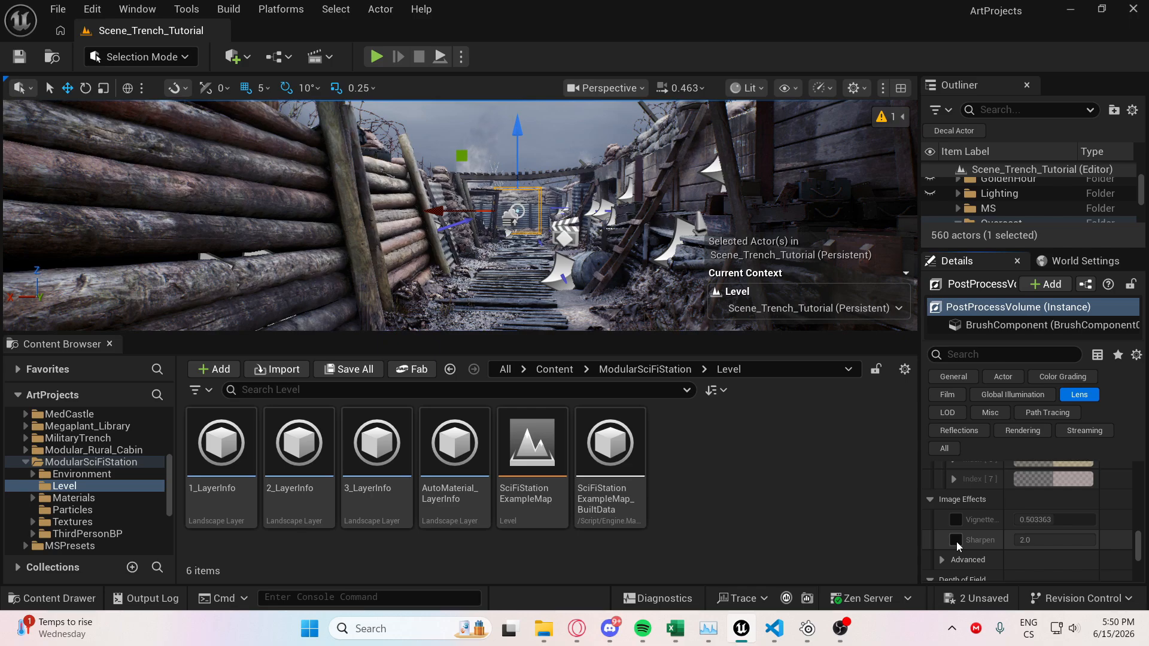
click(956, 541)
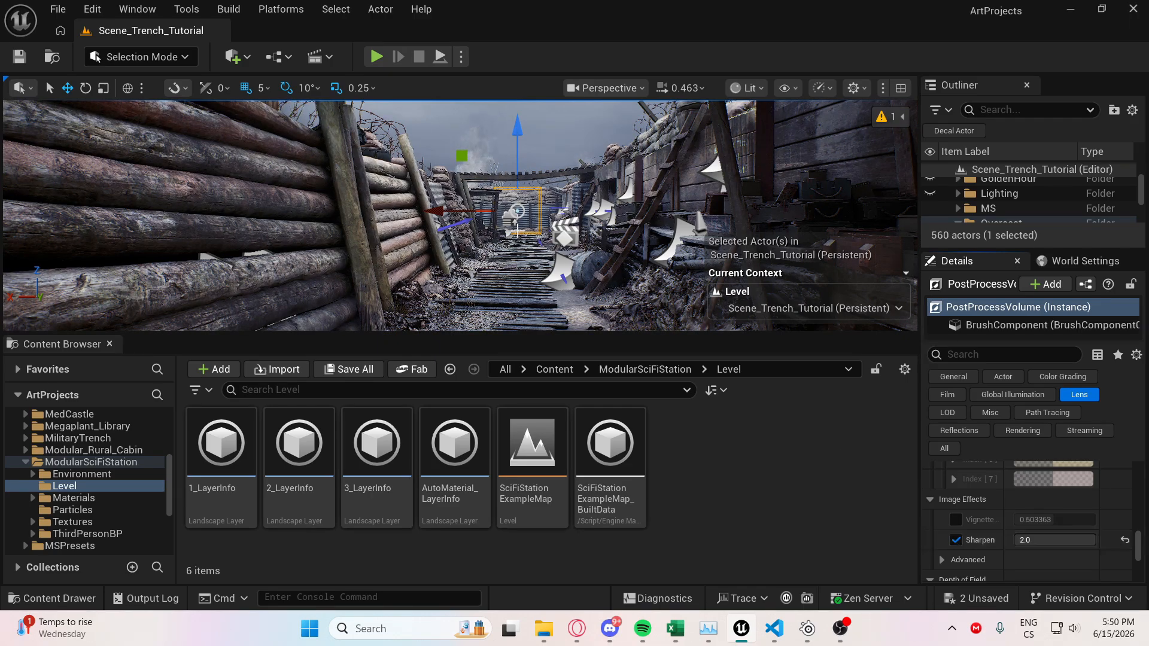
Compare the trench scene full screen with Sharpen on and off, leaving Sharpen enabled.
key(F11)
scroll(653, 346, up, 5)
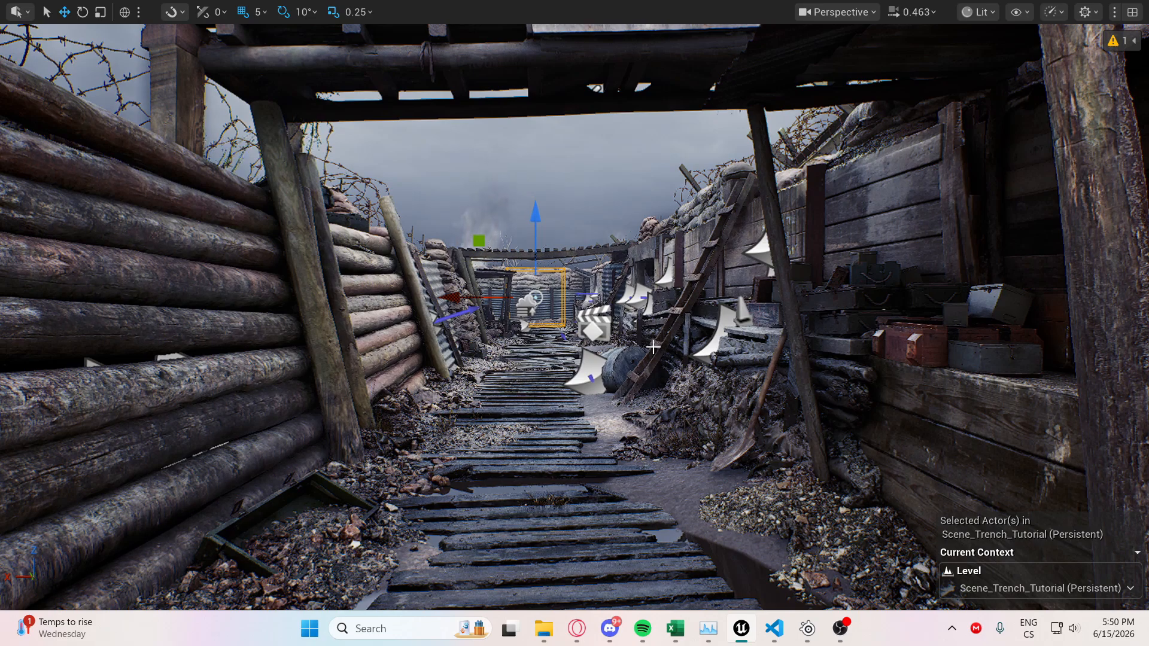
key(F11)
click(956, 540)
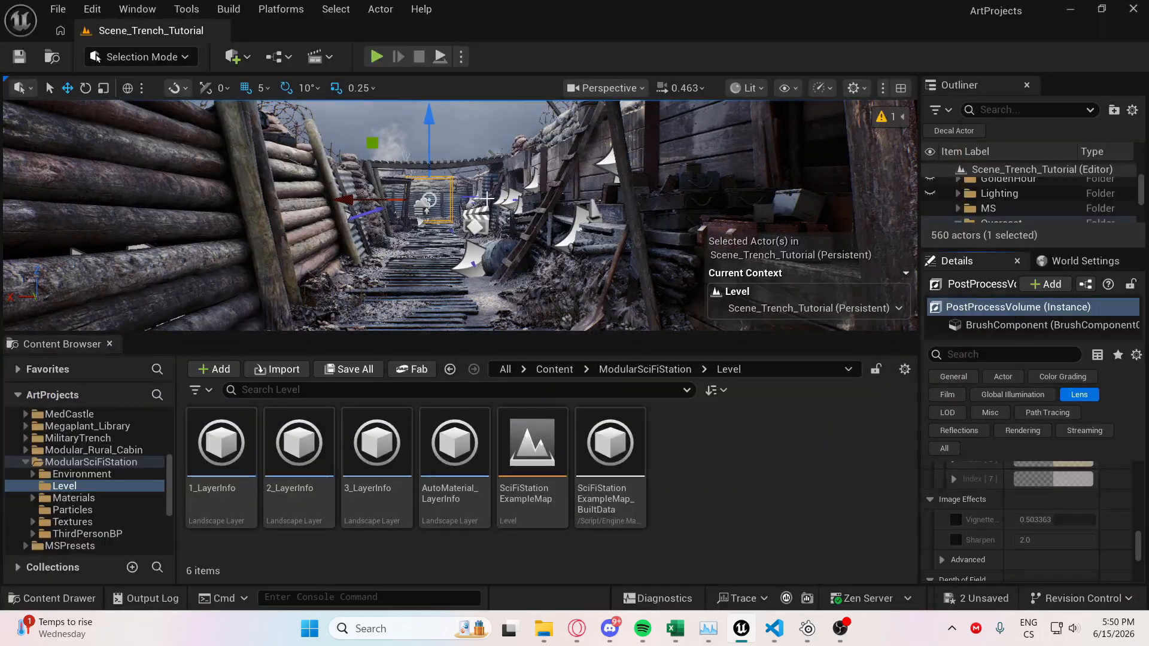
key(F11)
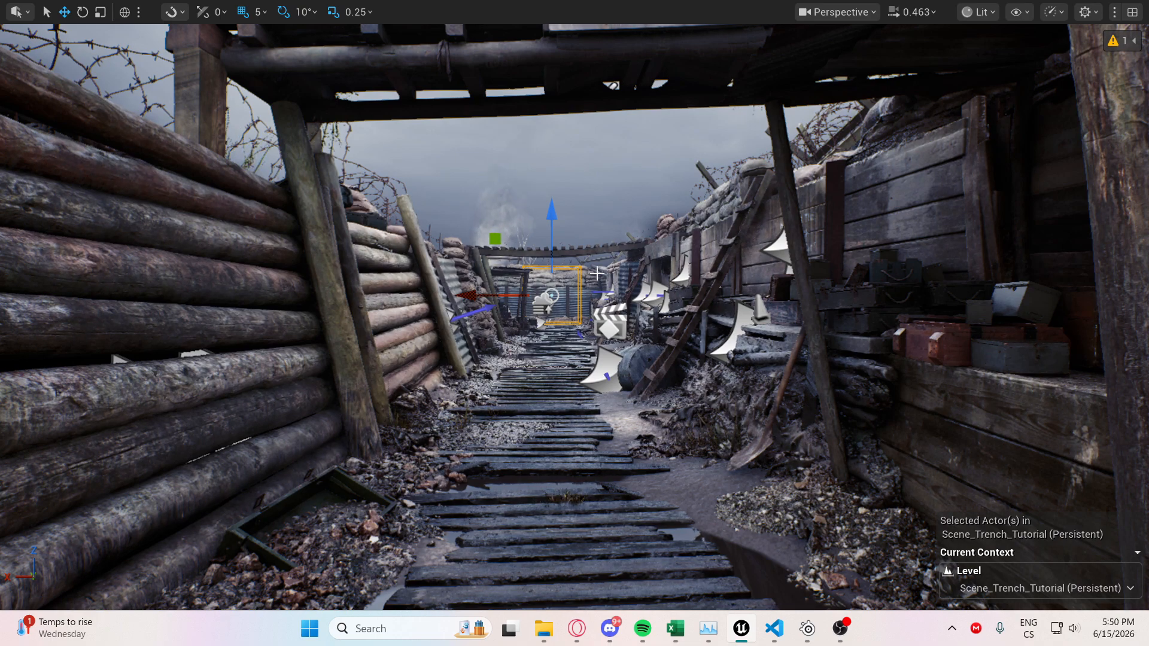
key(F11)
click(956, 538)
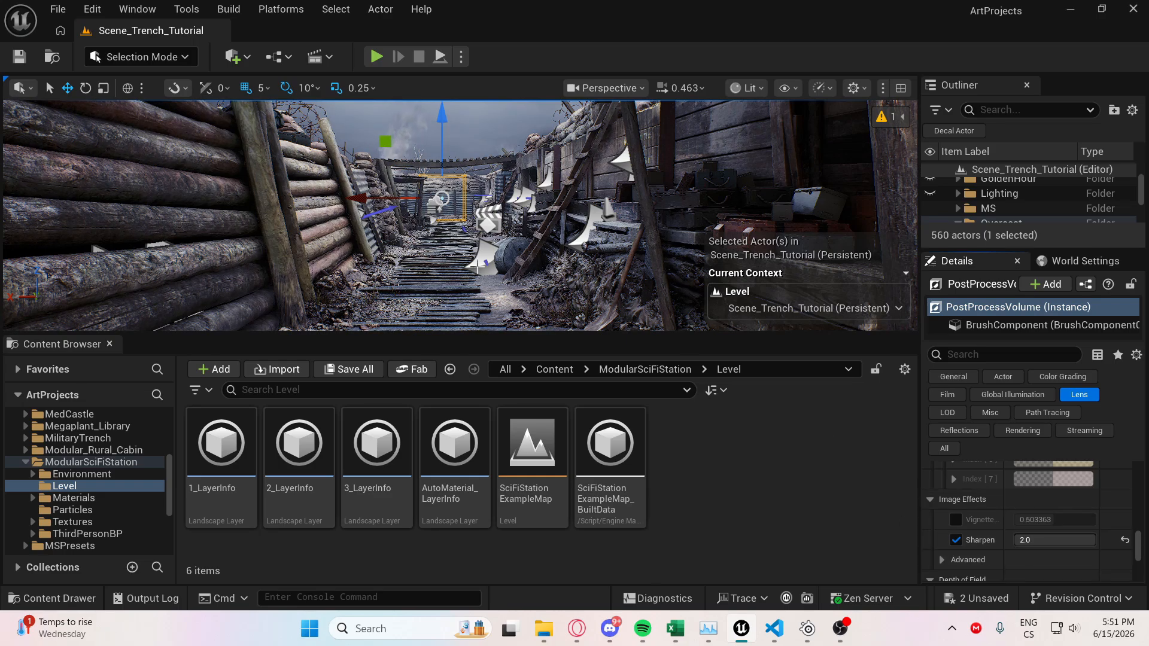
right_drag(604, 228, 643, 210)
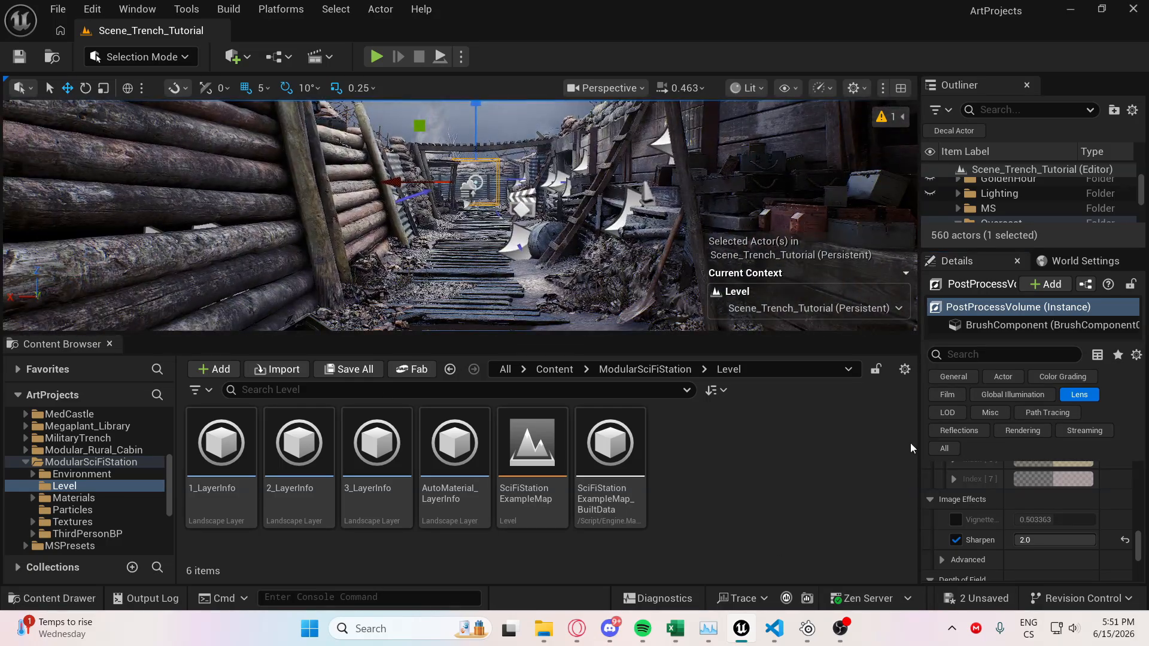
scroll(1024, 476, up, 3)
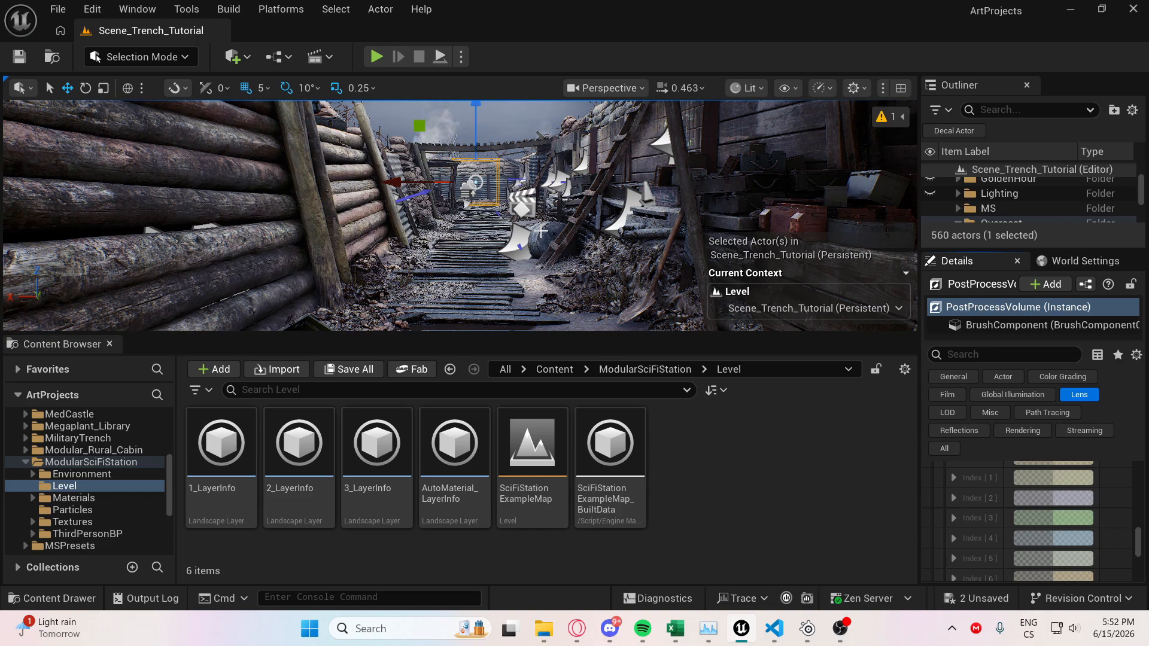
Switch to the browser and copy the console command r.Lumen.ScreenProbeGather.ShortRangeAO 0 from the screen space ambient occlusion video's expanded description.
click(585, 639)
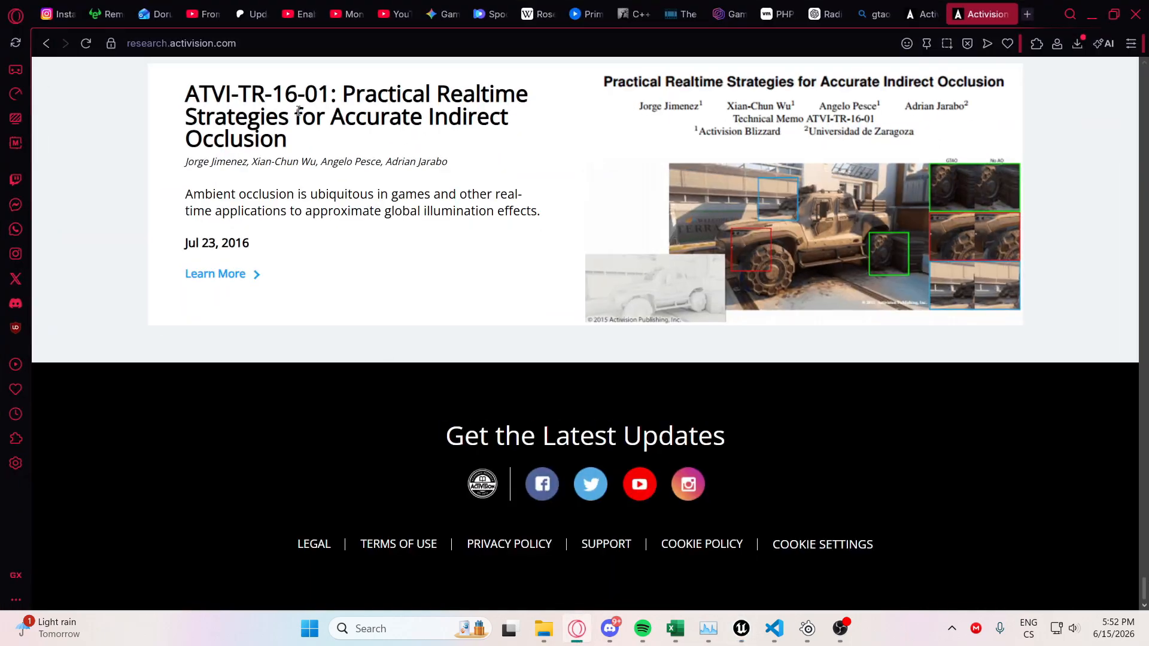
click(311, 12)
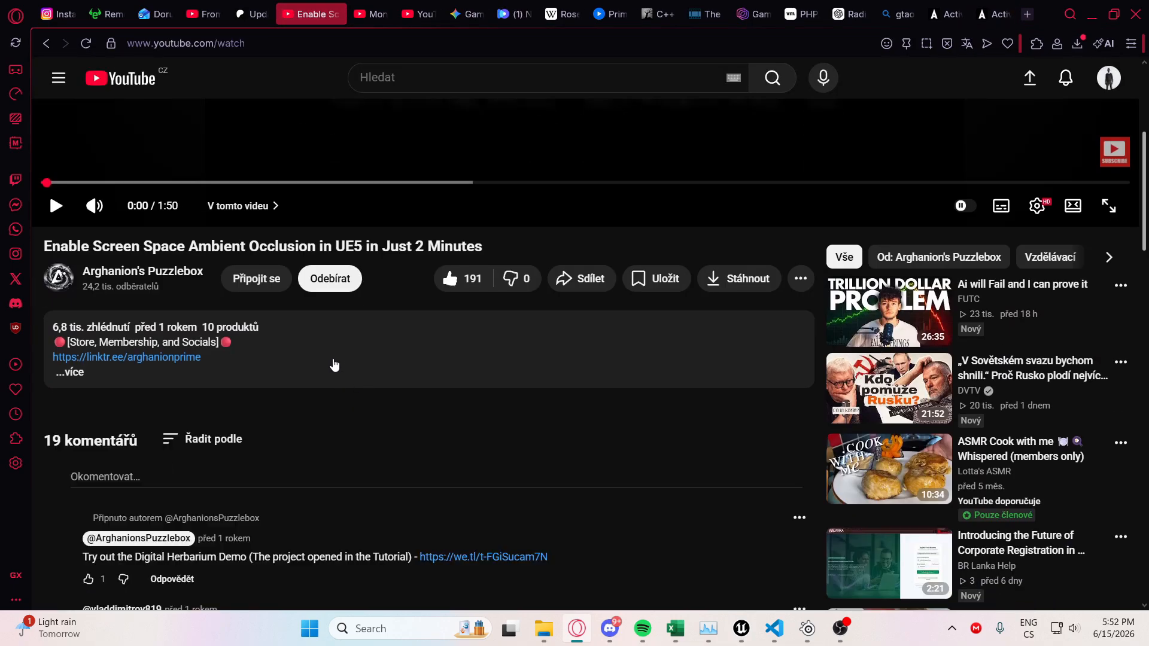
click(331, 368)
drag(281, 453, 52, 453)
key(ctrl+c)
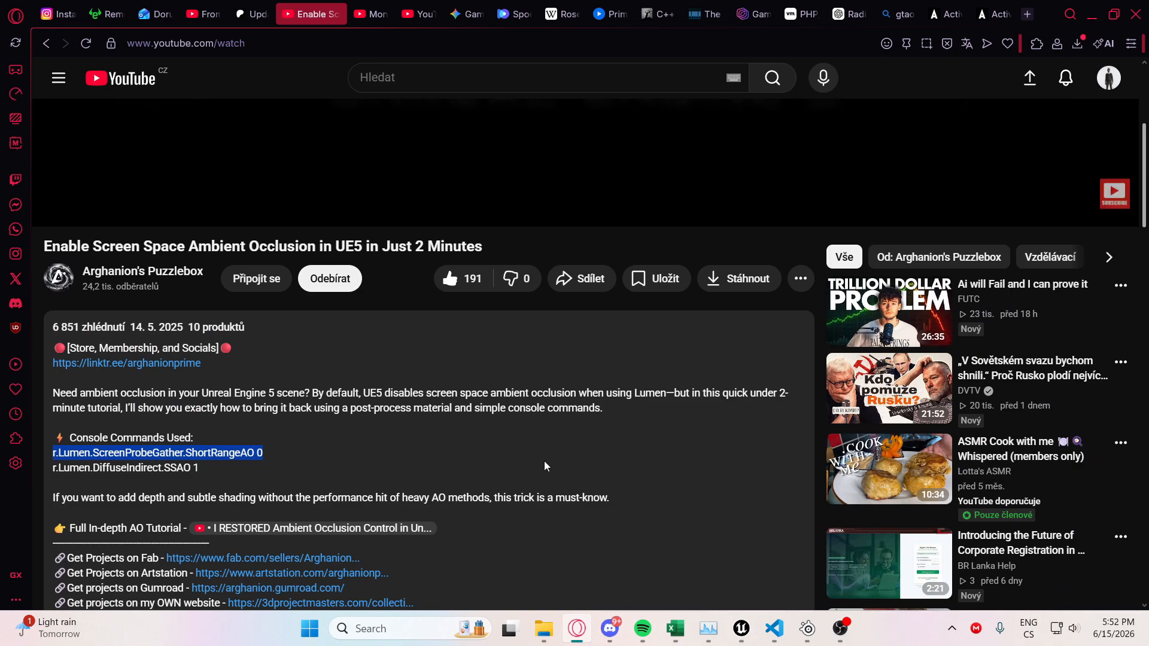
Switch back to Unreal Editor and run the copied console command r.Lumen.ScreenProbeGather.ShortRangeAO 0.
click(747, 629)
click(372, 595)
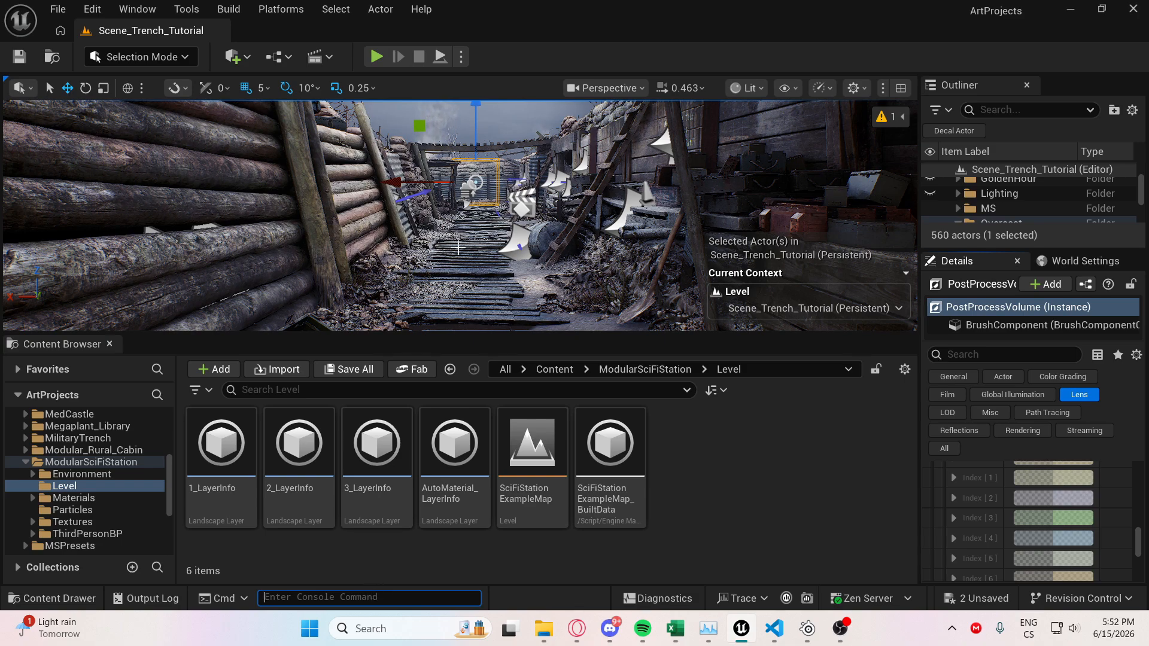
key(ctrl+v)
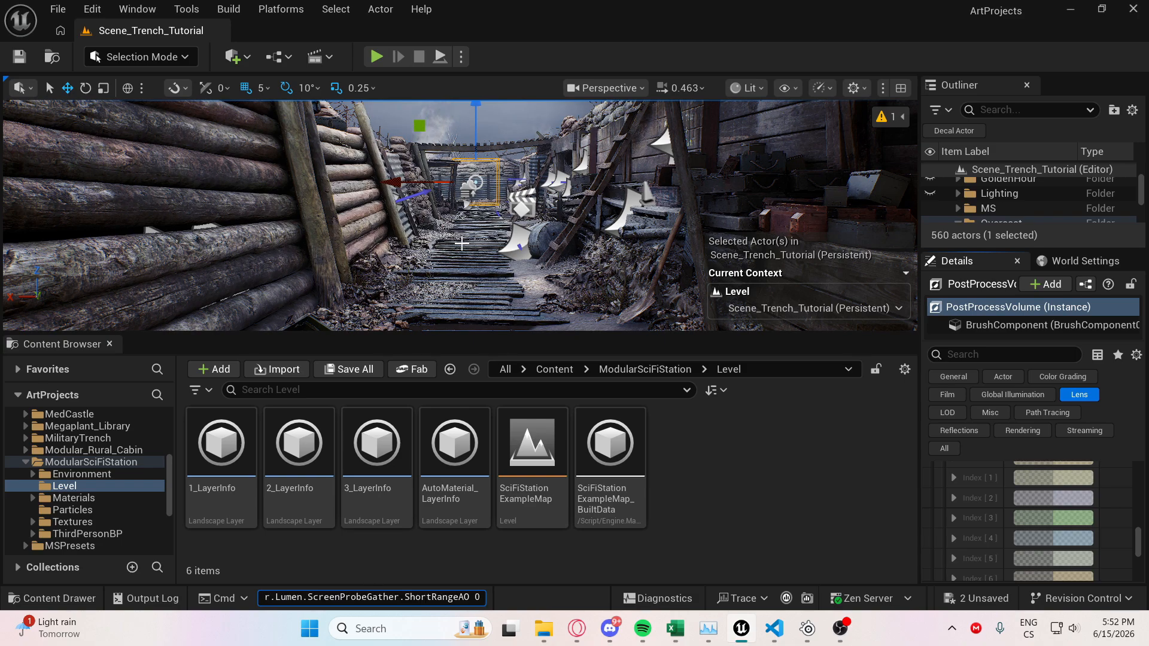
key(Return)
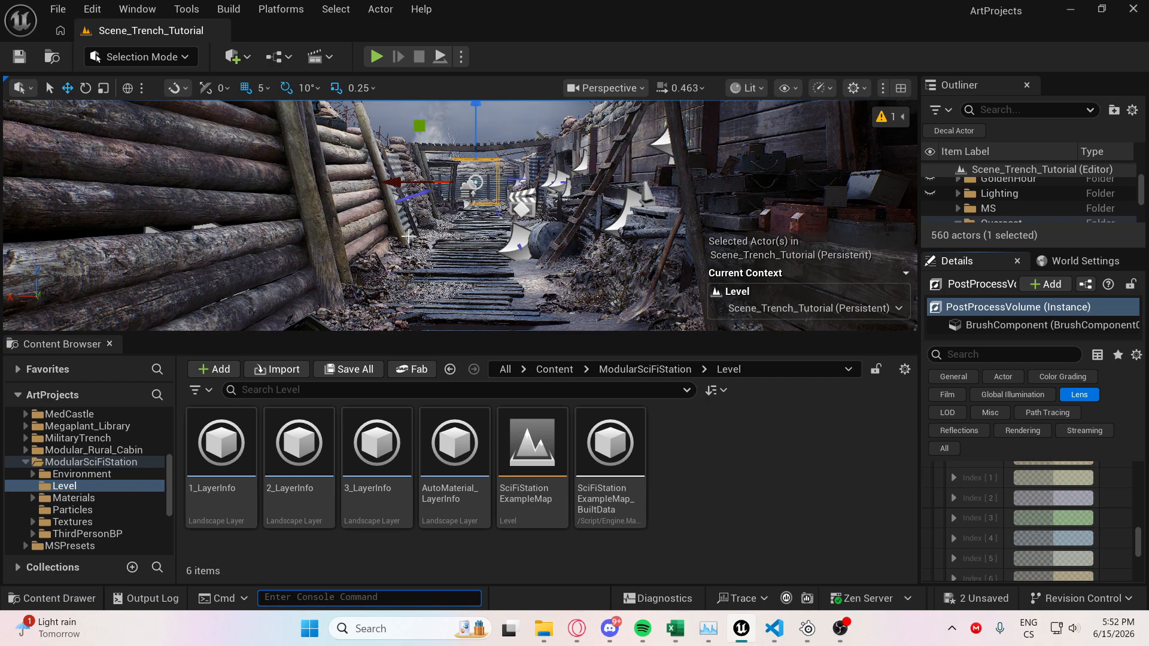
Copy r.Lumen.DiffuseIndirect.SSAO 1 from the video description in the browser and run it in Unreal Editor's console.
key(alt+Tab)
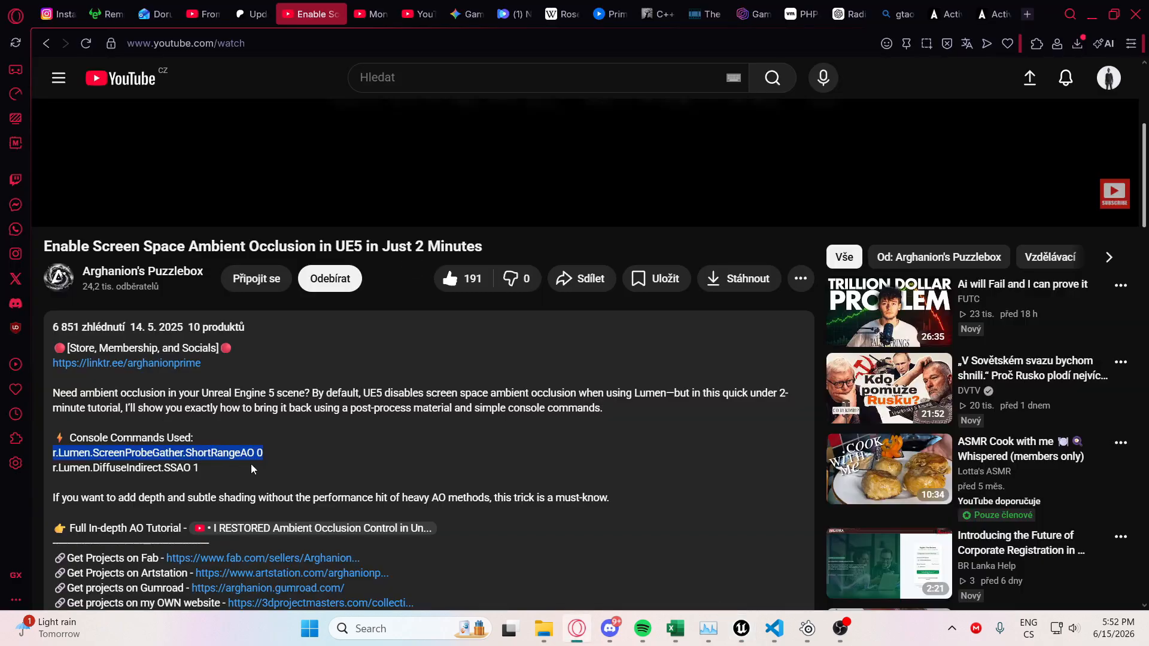
drag(250, 469, 49, 473)
key(ctrl+c)
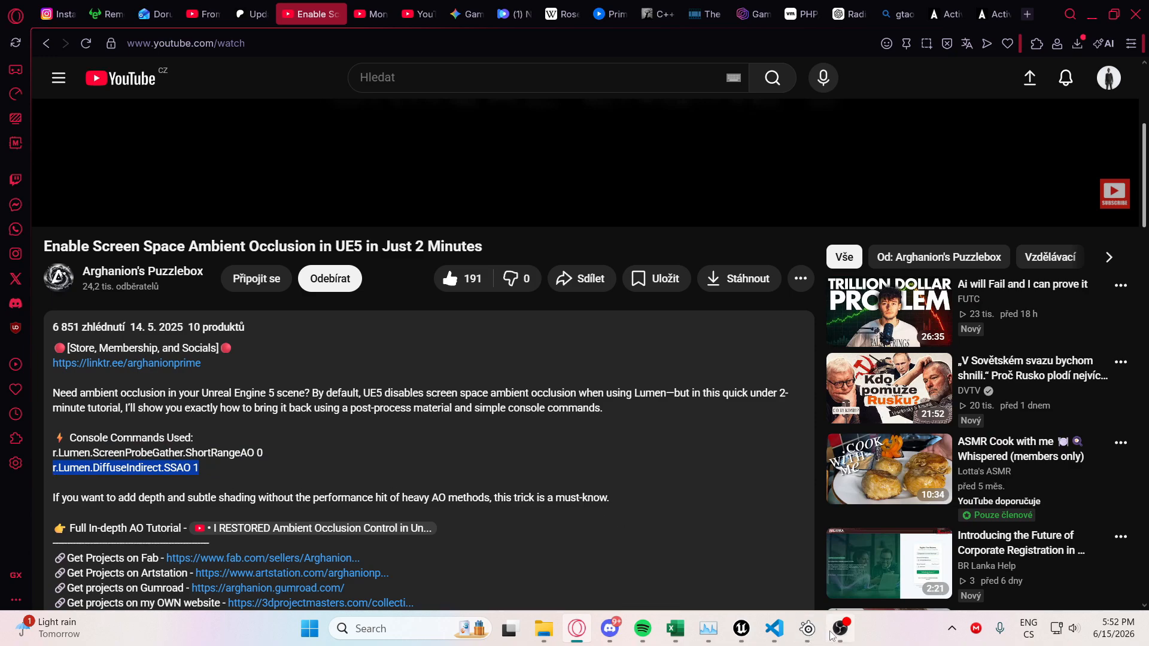
click(741, 629)
click(336, 598)
key(ctrl+v)
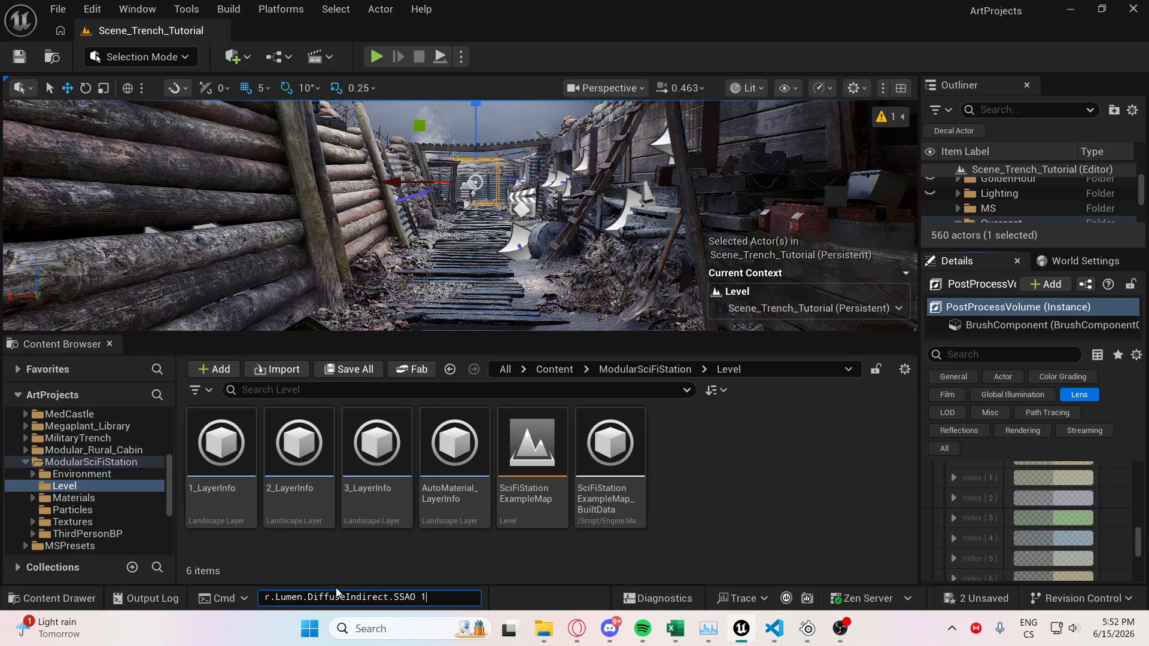
key(Return)
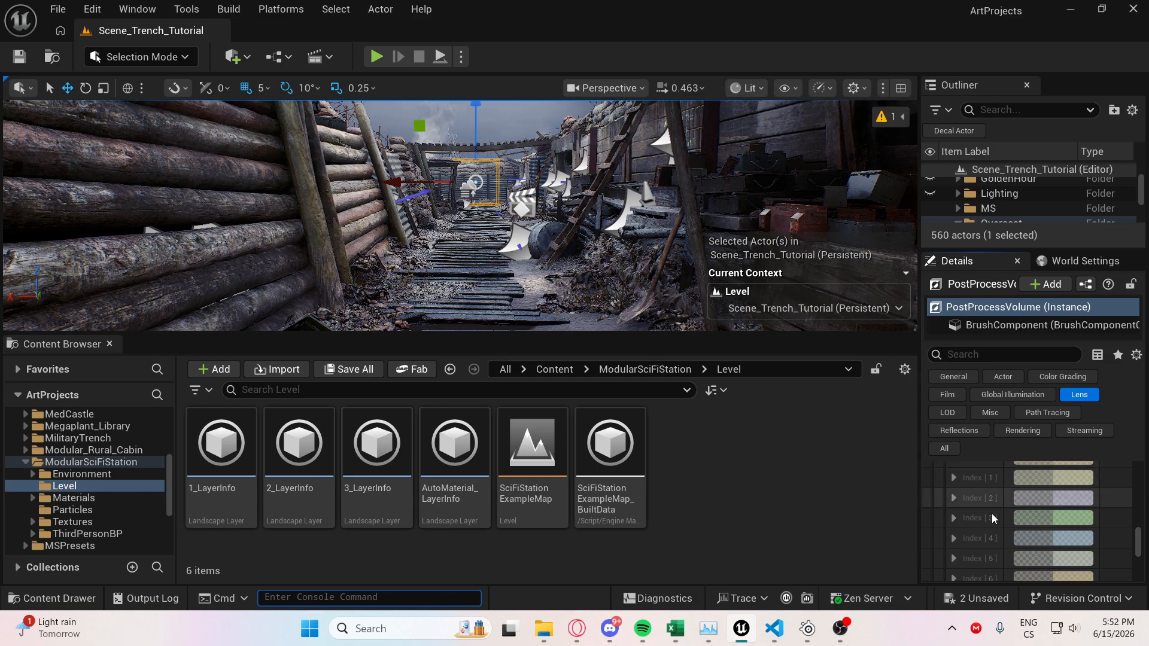
Enable the Ambient Occlusion Intensity and Radius overrides in the post process volume's Rendering settings and set Intensity to 1.0.
scroll(992, 515, up, 5)
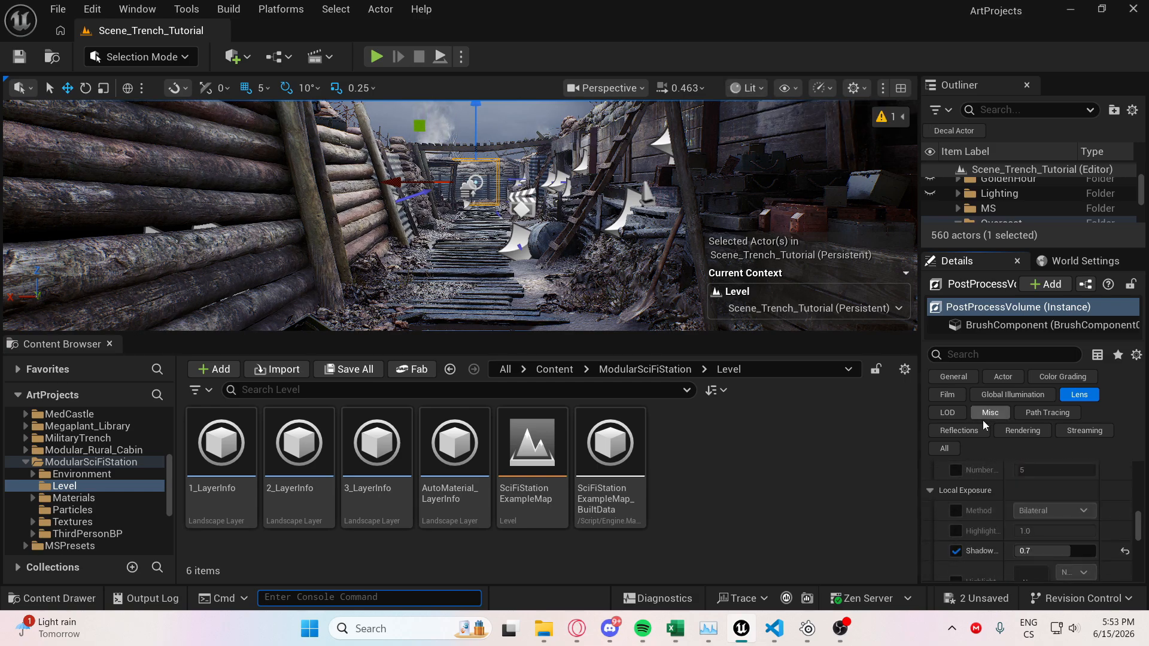
click(1021, 429)
scroll(987, 500, up, 5)
scroll(1001, 542, down, 3)
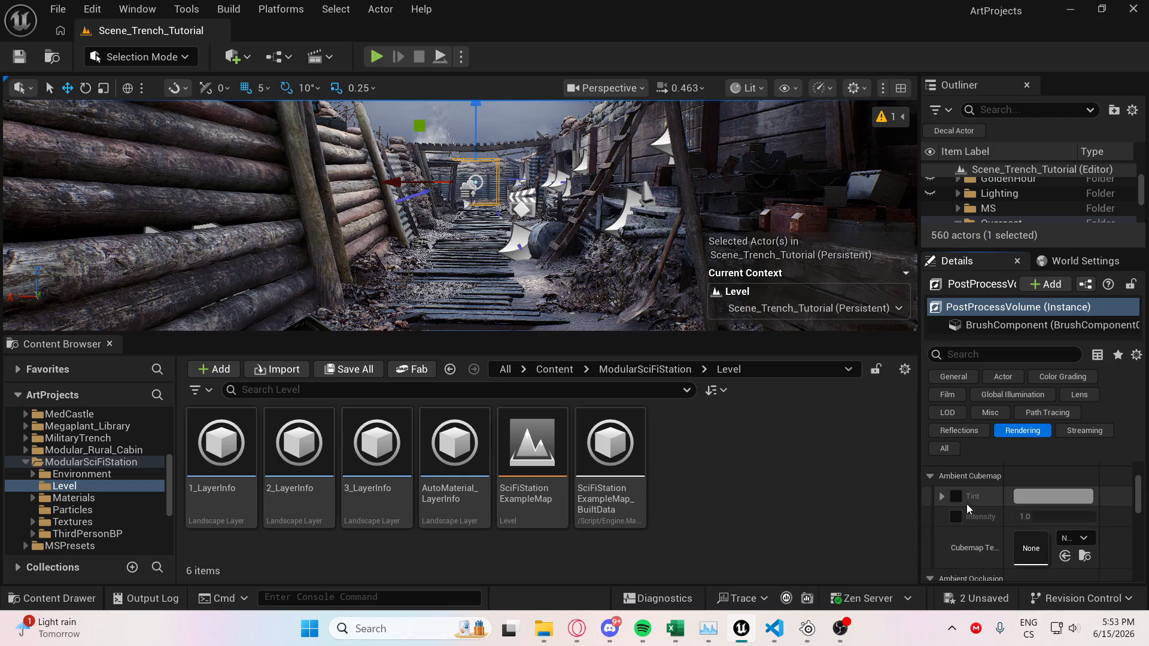
scroll(968, 526, down, 1)
click(956, 552)
click(955, 572)
scroll(957, 563, down, 1)
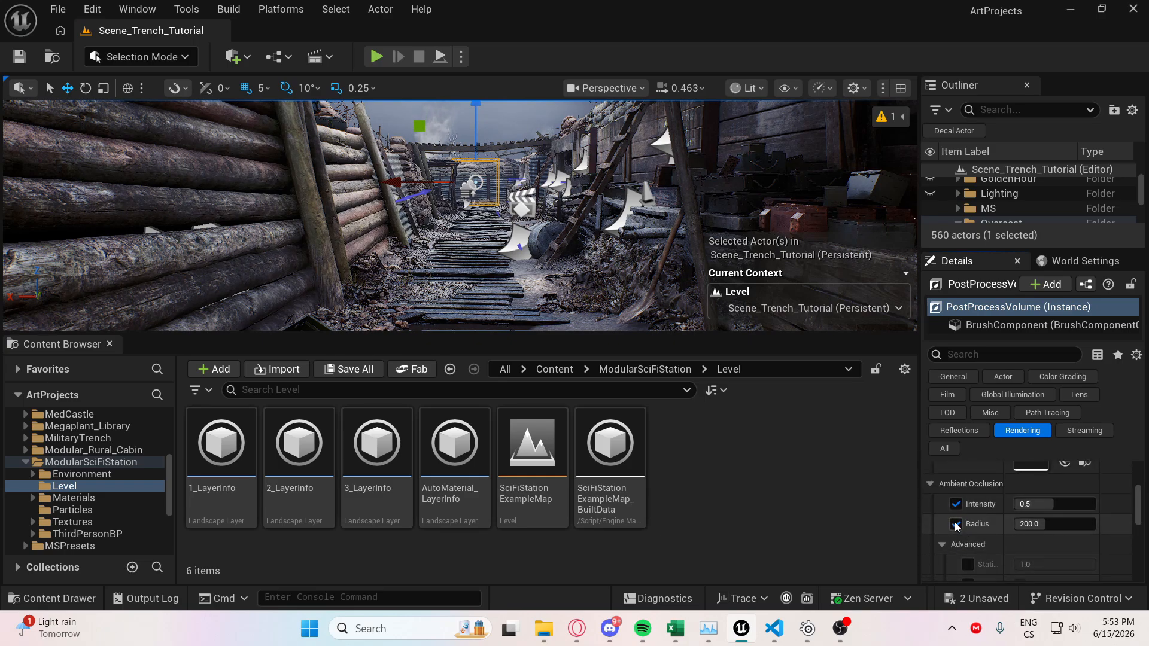
drag(1029, 504, 1083, 504)
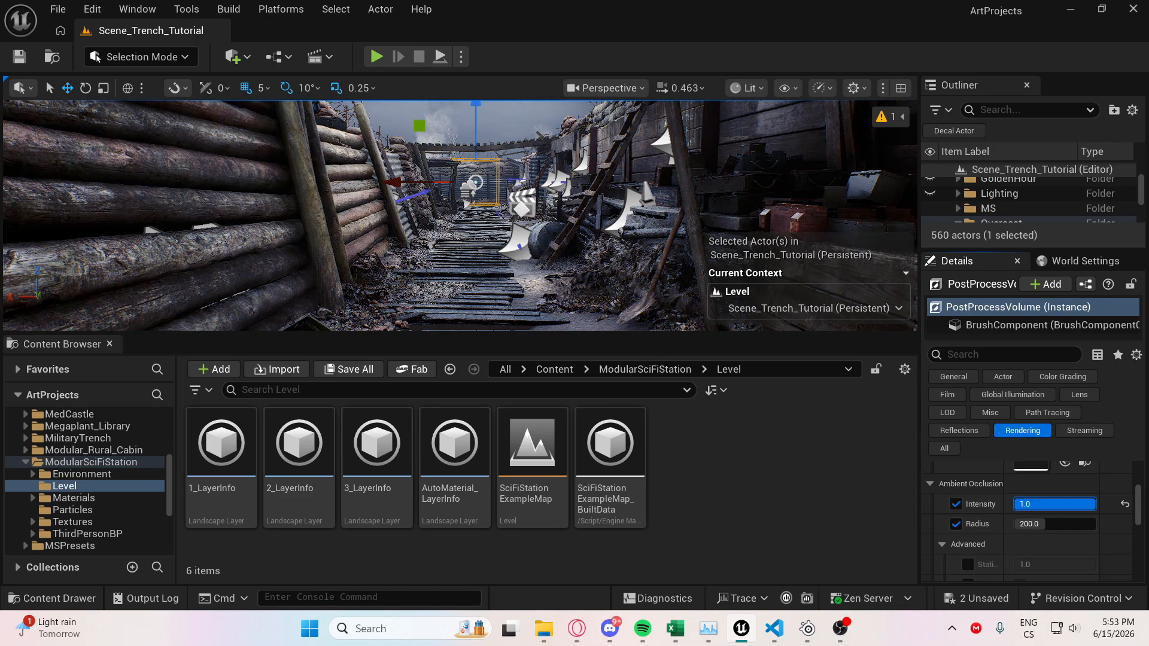
Show the viewport in the Ambient Occlusion buffer visualization and inspect the log walls of the trench.
click(747, 88)
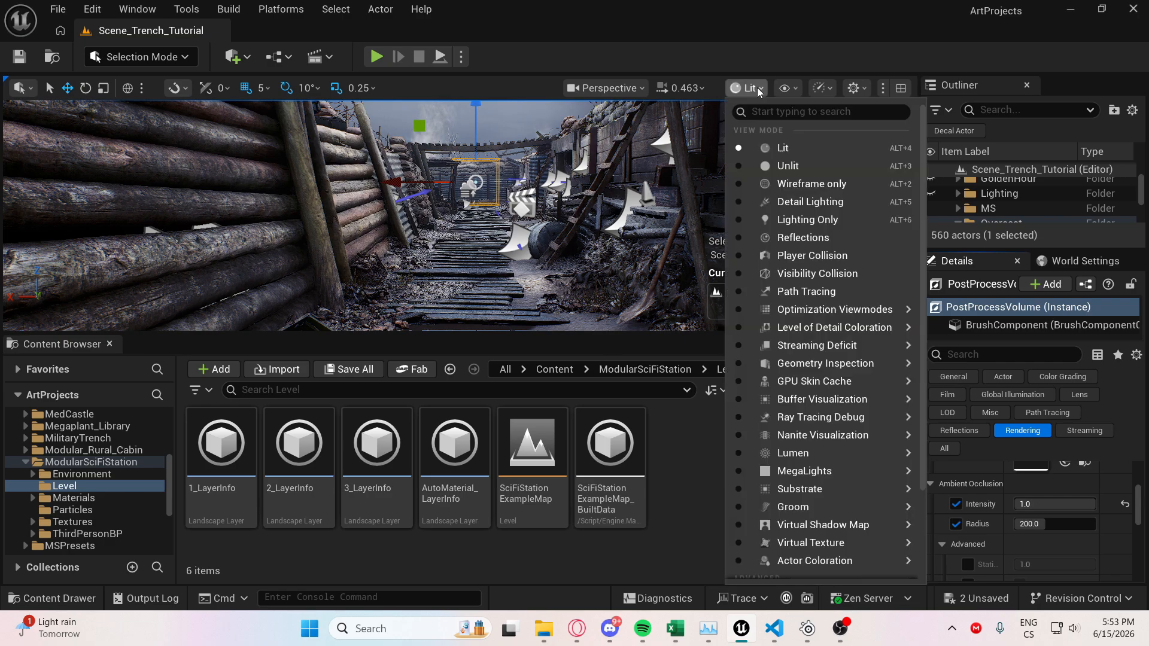
mouse_move(841, 321)
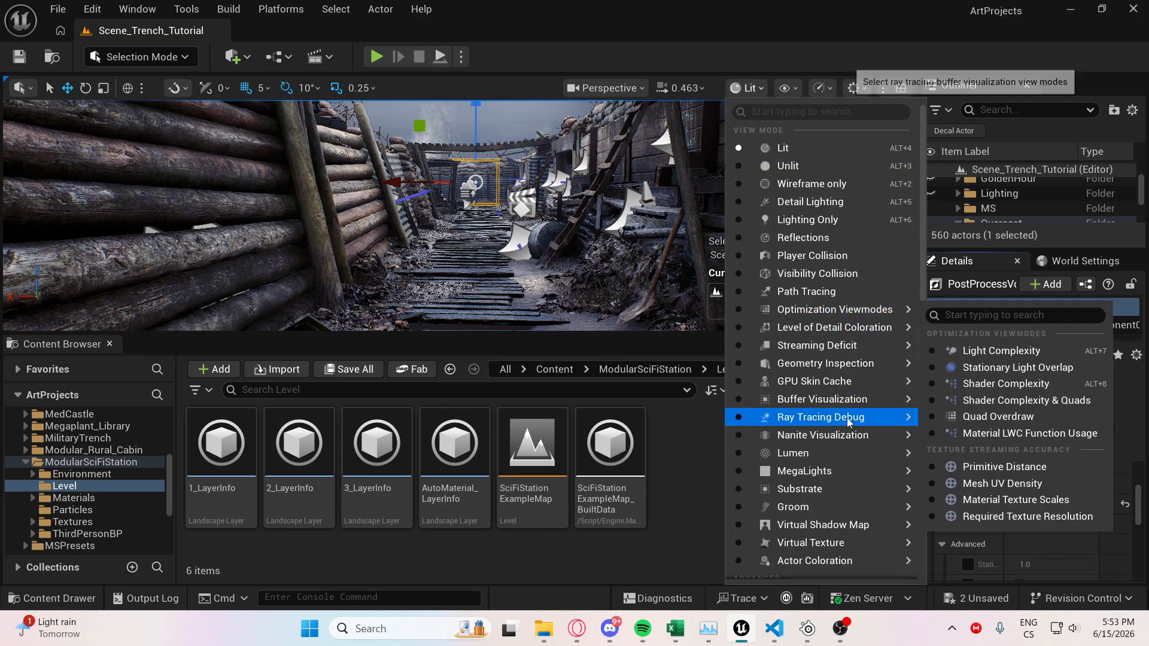
mouse_move(837, 404)
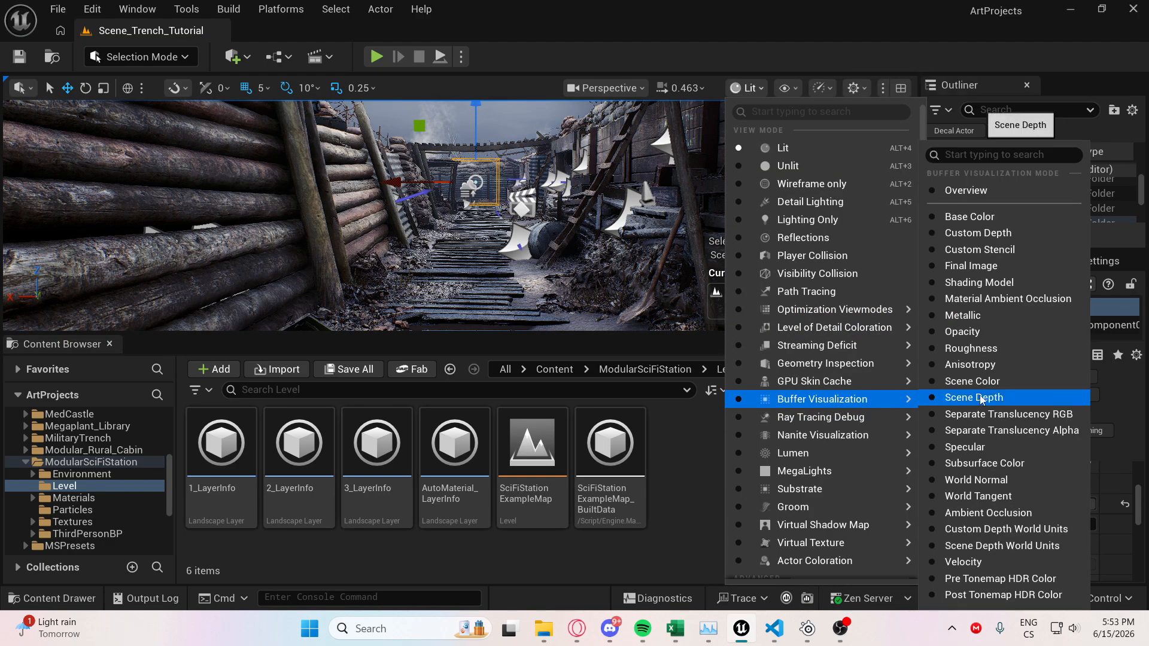
click(1011, 512)
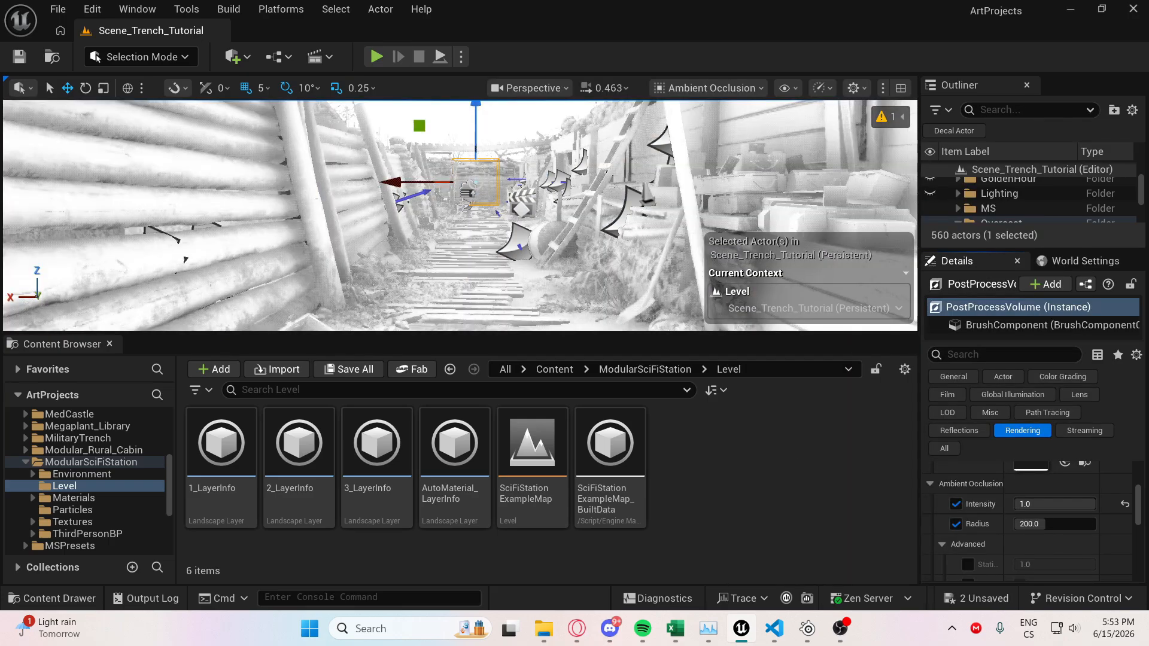
right_drag(460, 216, 367, 220)
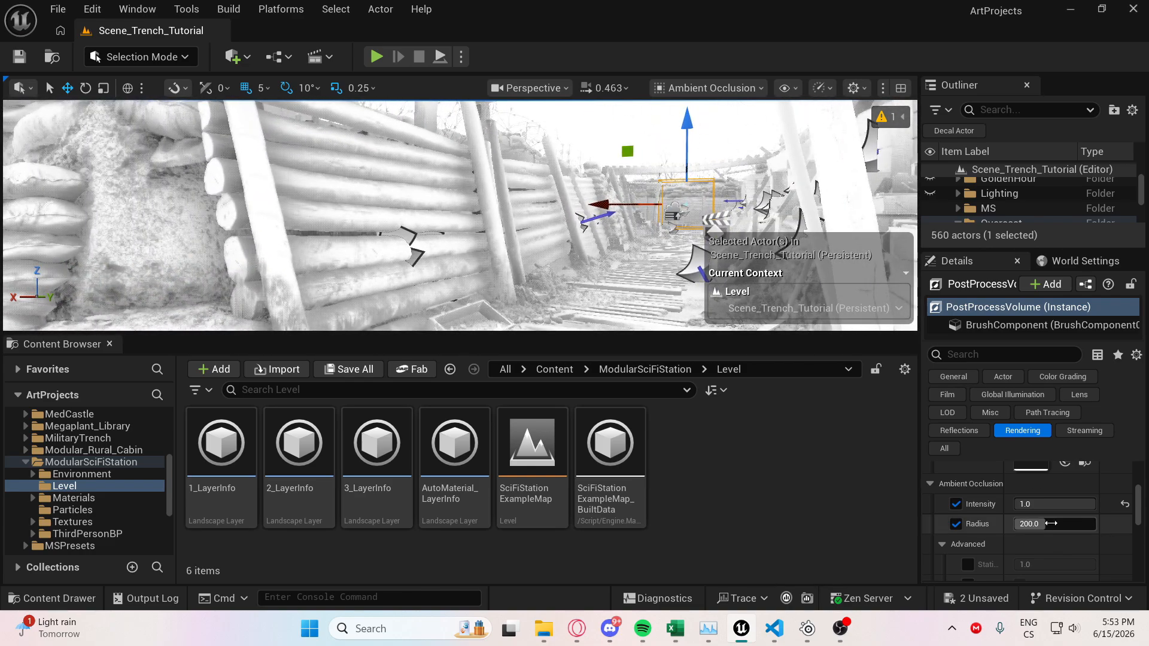
Adjust the Ambient Occlusion Radius to about 39, checking the effect along the trench in the buffer view.
click(1034, 524)
text(0.1)
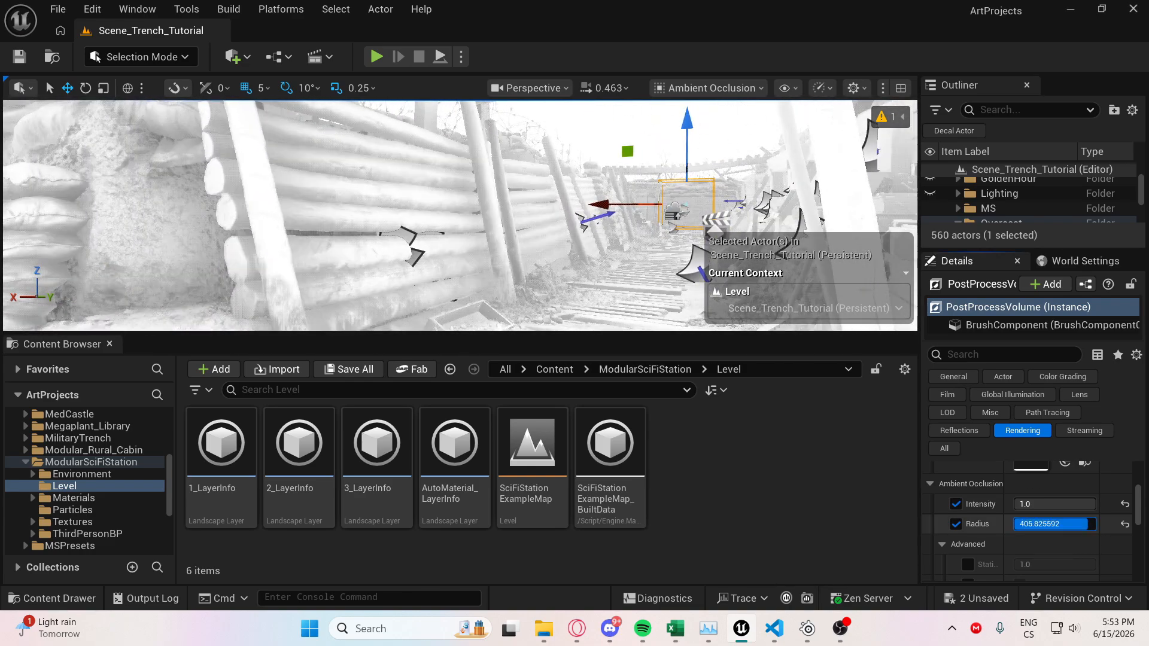
drag(1033, 524, 1071, 524)
right_drag(598, 227, 335, 240)
key(w)
key(f)
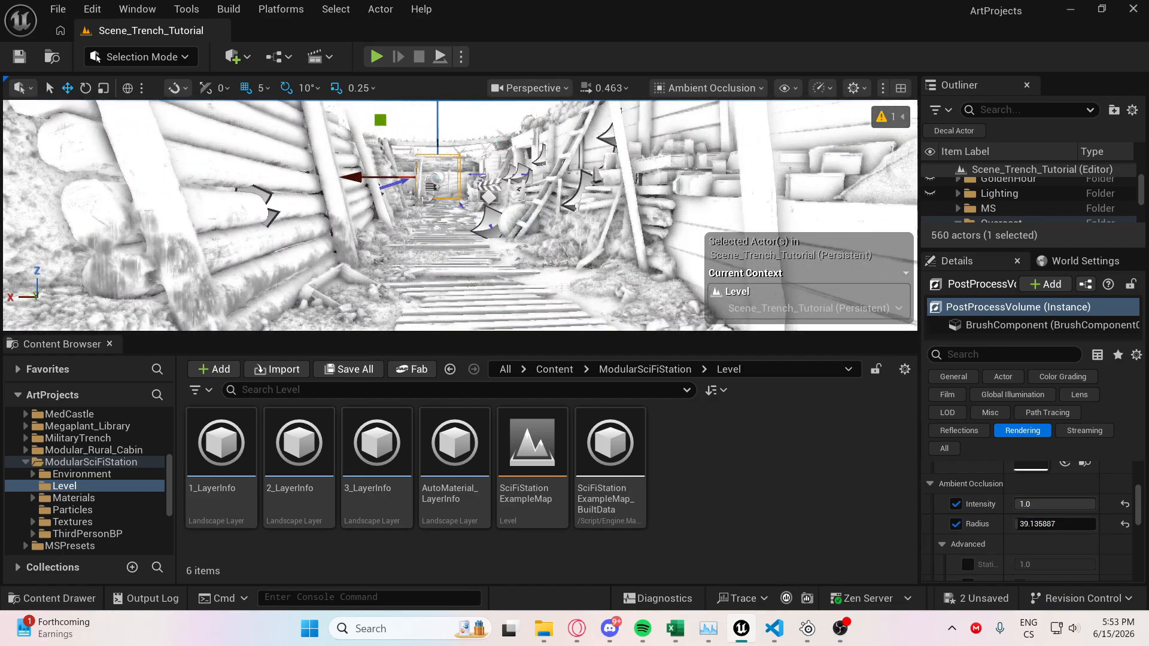
Return the viewport to the Lit view mode and frame the trench for comparison.
click(753, 88)
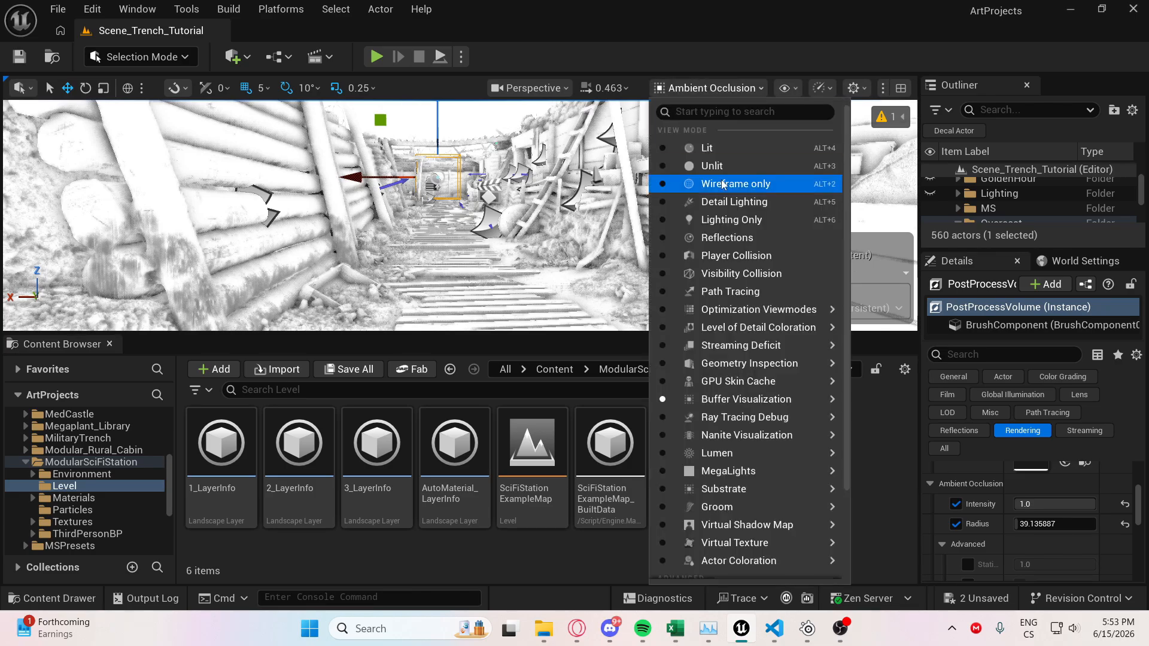
click(709, 148)
right_drag(598, 221, 566, 197)
key(w)
Compare the lit trench with the Ambient Occlusion Intensity override off and on, leaving it enabled at 1.0.
click(960, 504)
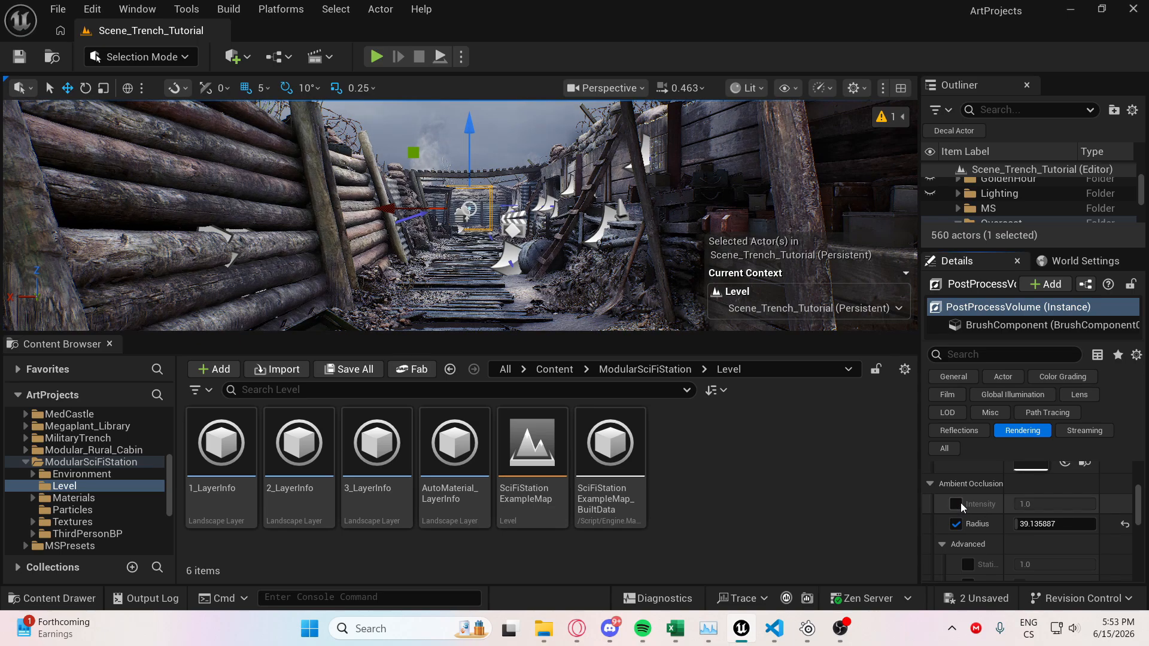
click(959, 504)
click(960, 504)
click(960, 504)
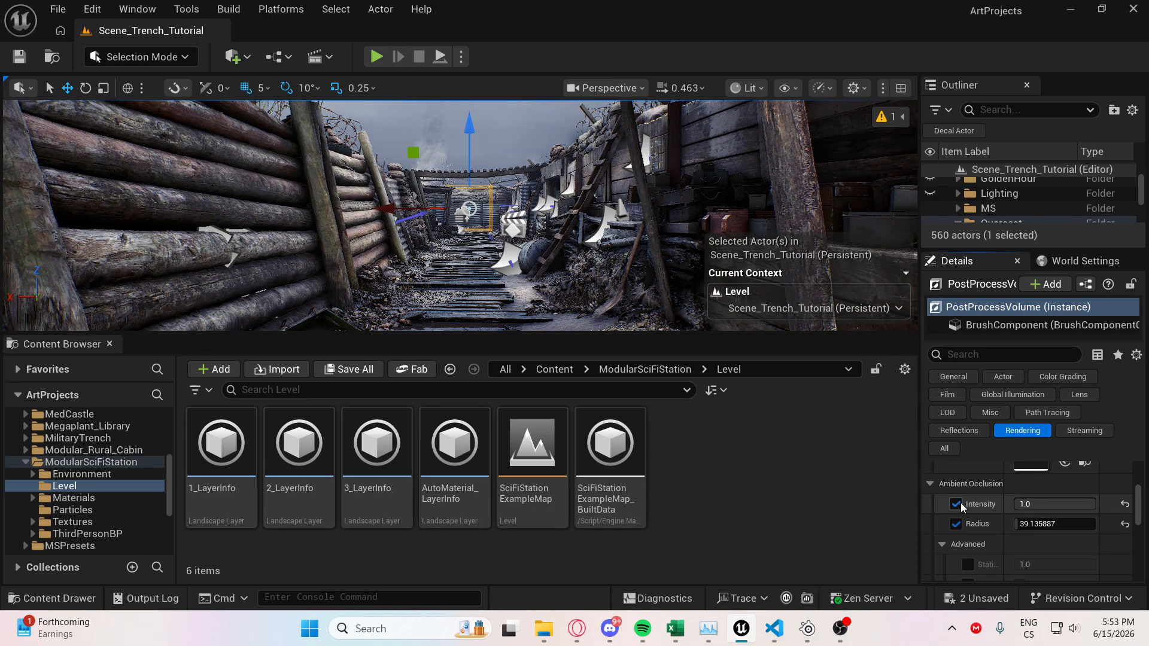
click(959, 504)
click(960, 503)
click(960, 504)
click(960, 504)
right_drag(396, 148, 546, 214)
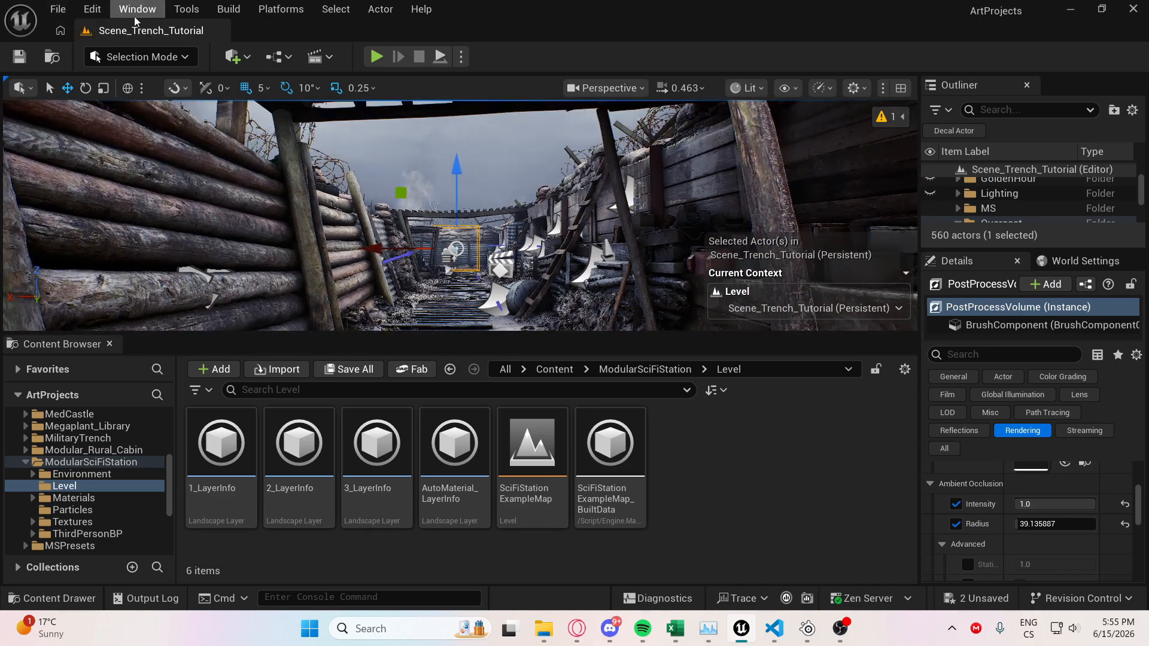
Open the Project Settings and move their window aside so the trench viewport can be seen.
click(94, 10)
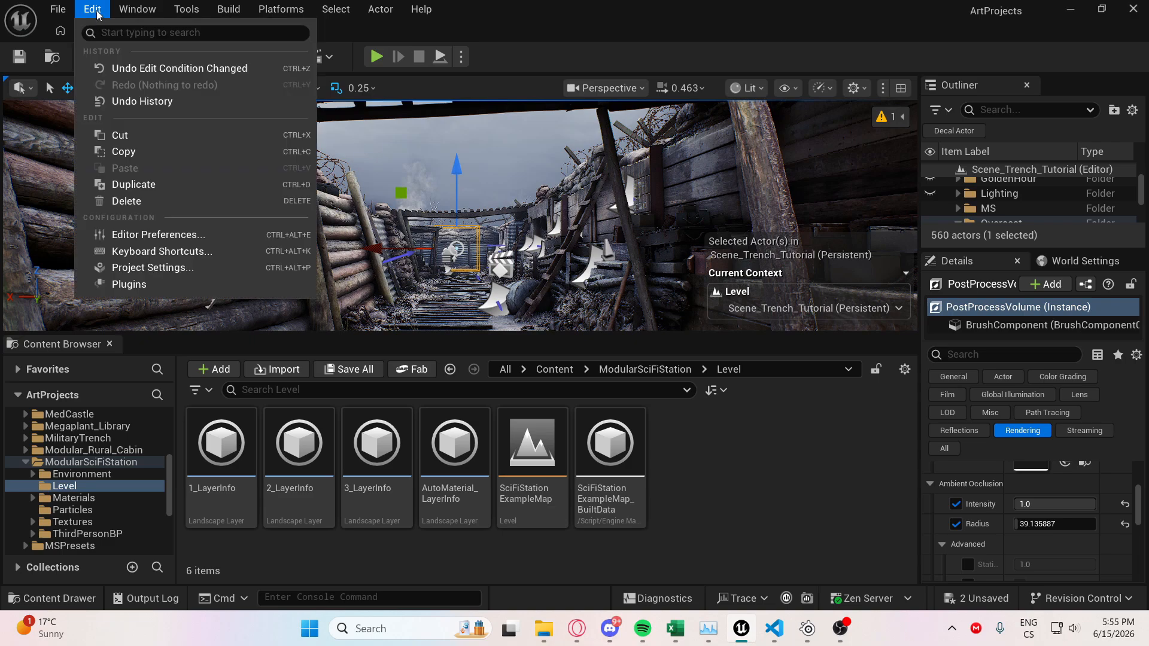
click(156, 269)
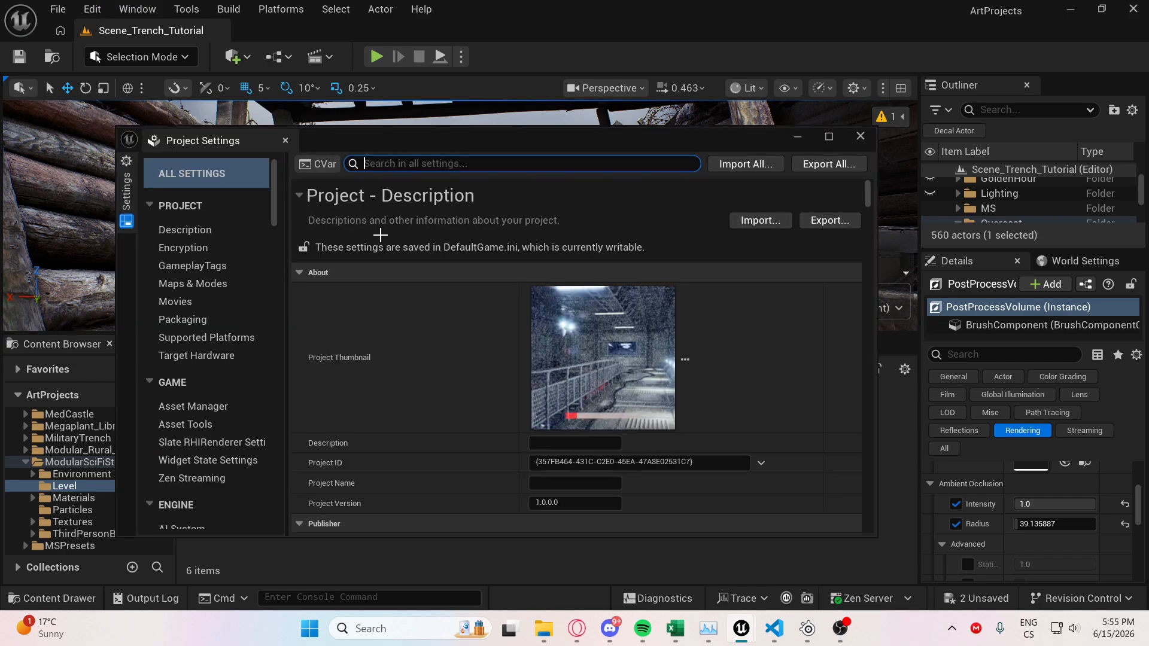
drag(403, 137, 854, 125)
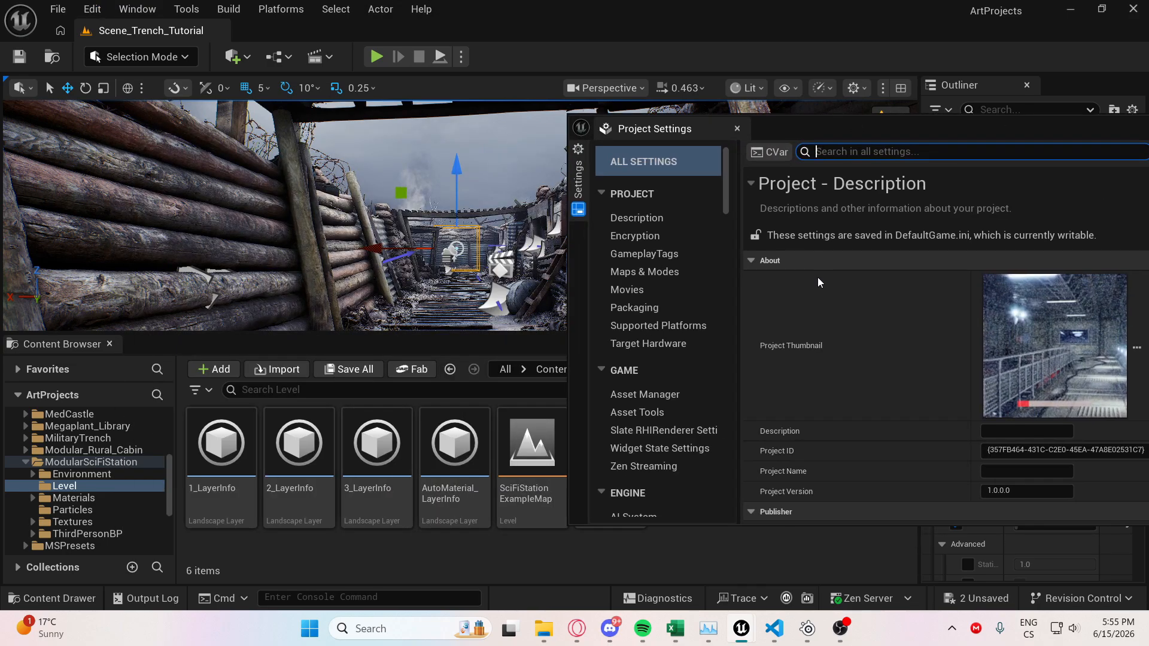
Find the Rendering category under Engine in the Project Settings and show its settings.
scroll(832, 323, down, 4)
scroll(856, 335, down, 12)
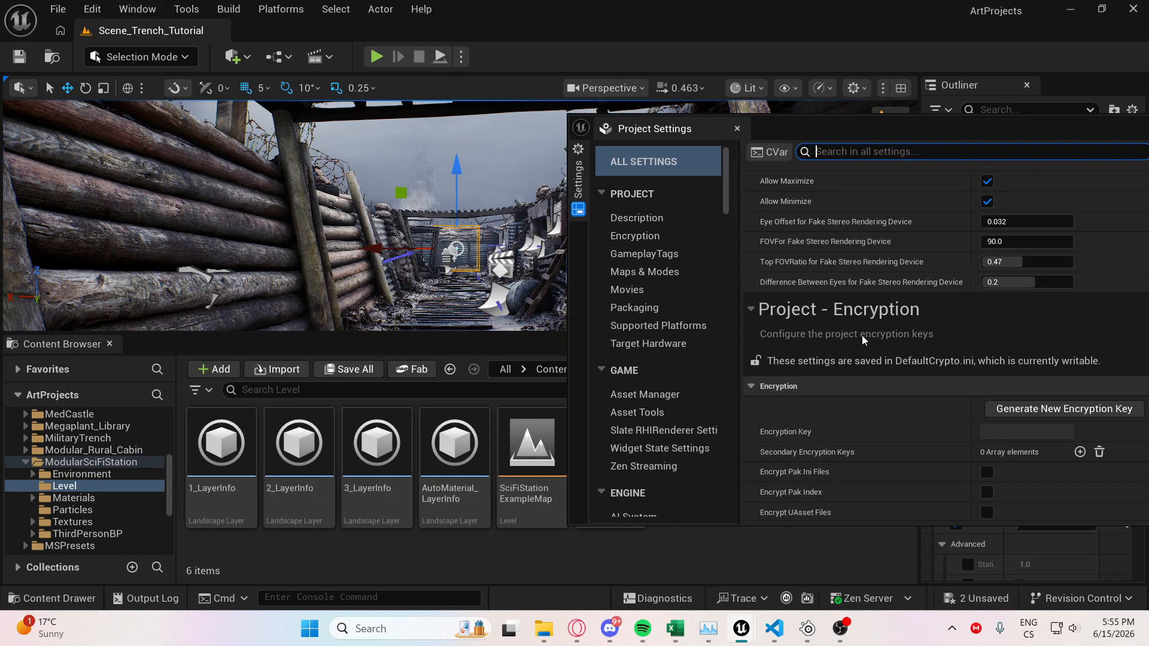
scroll(644, 335, down, 20)
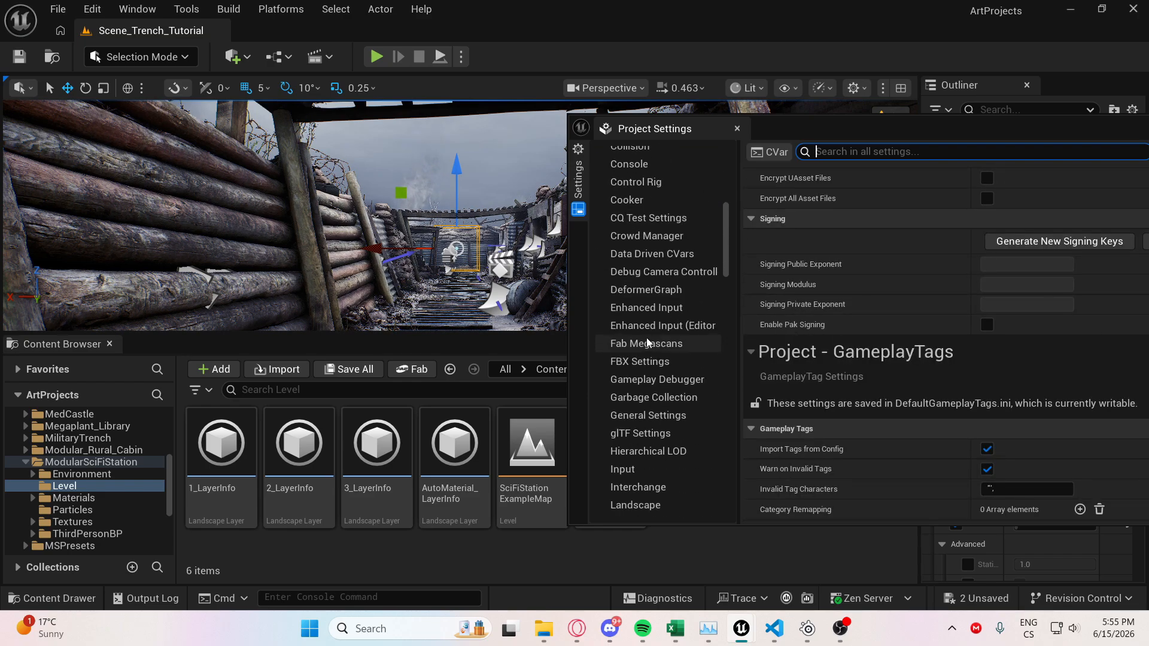
scroll(648, 341, down, 15)
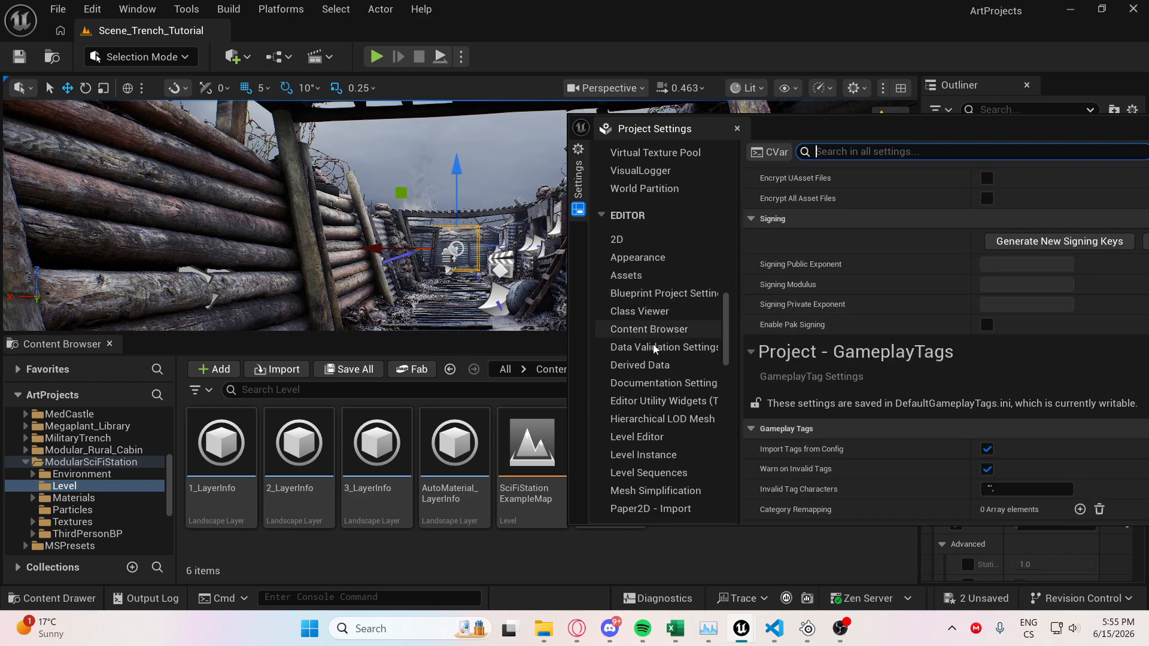
scroll(663, 329, down, 15)
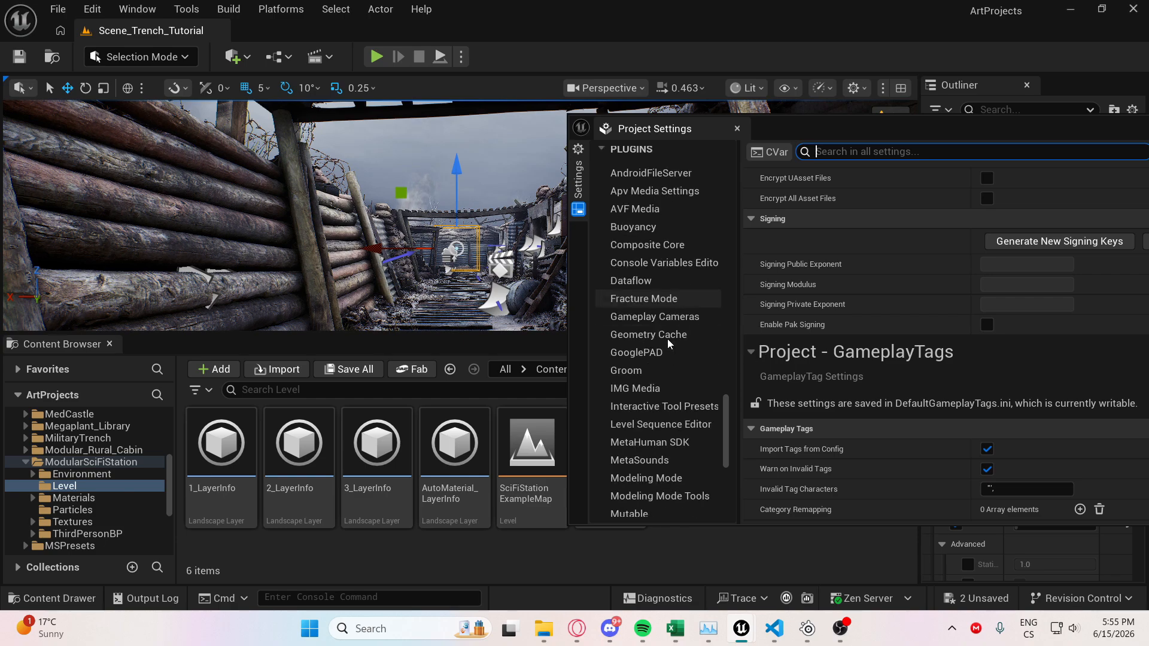
scroll(664, 333, up, 12)
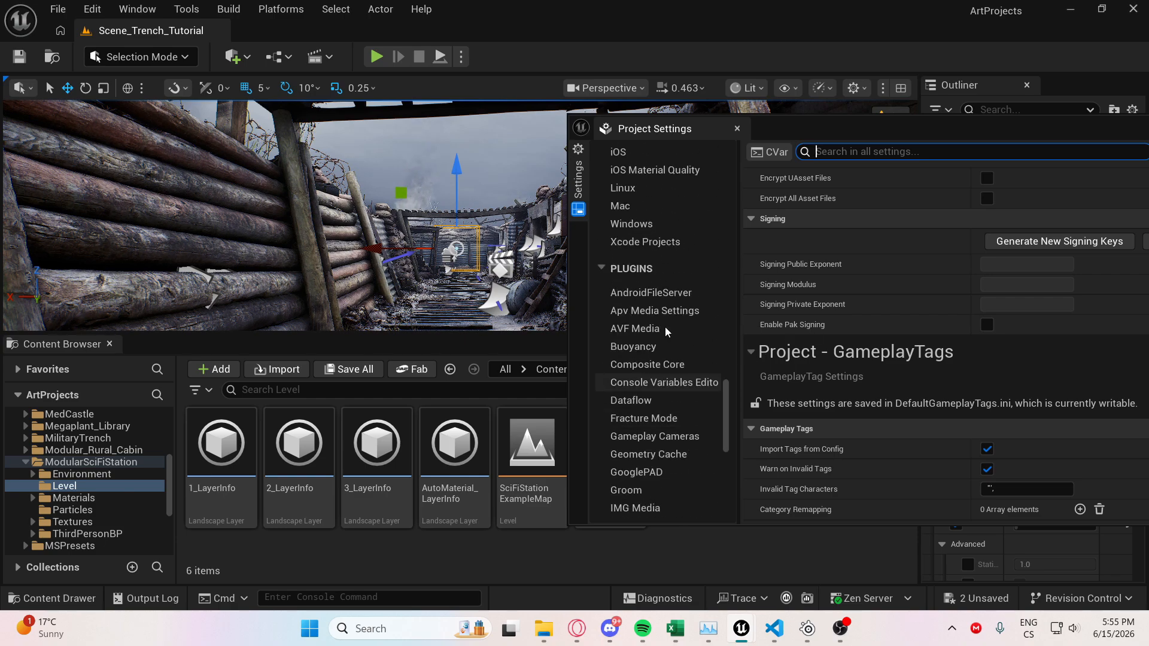
scroll(666, 329, up, 5)
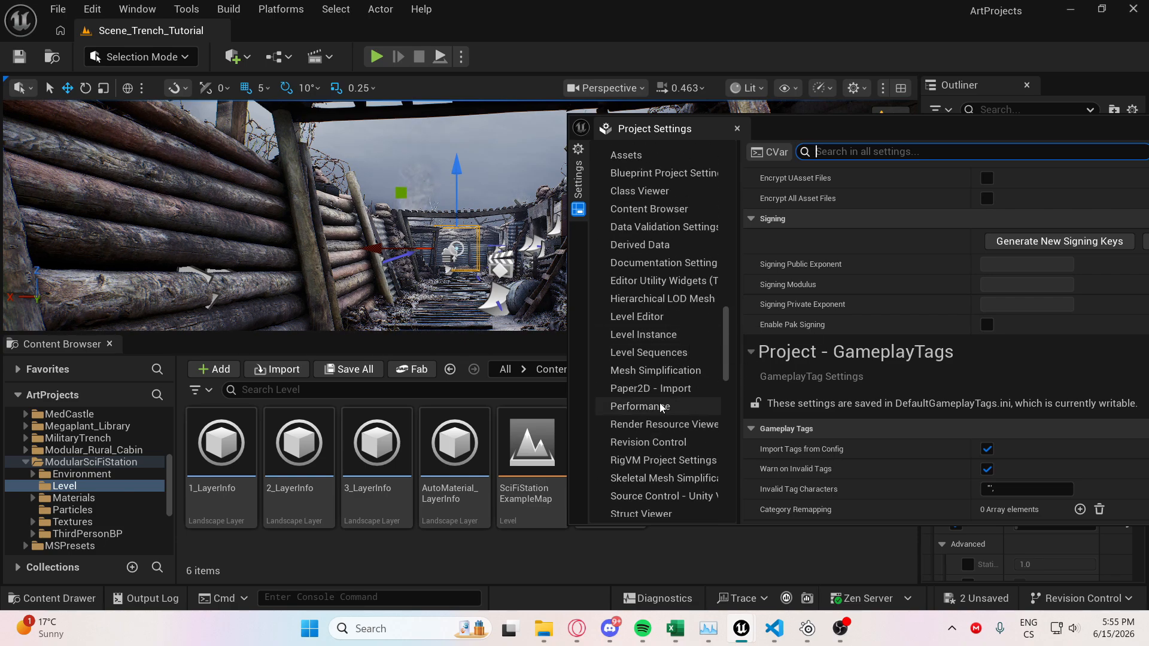
scroll(672, 430, down, 1)
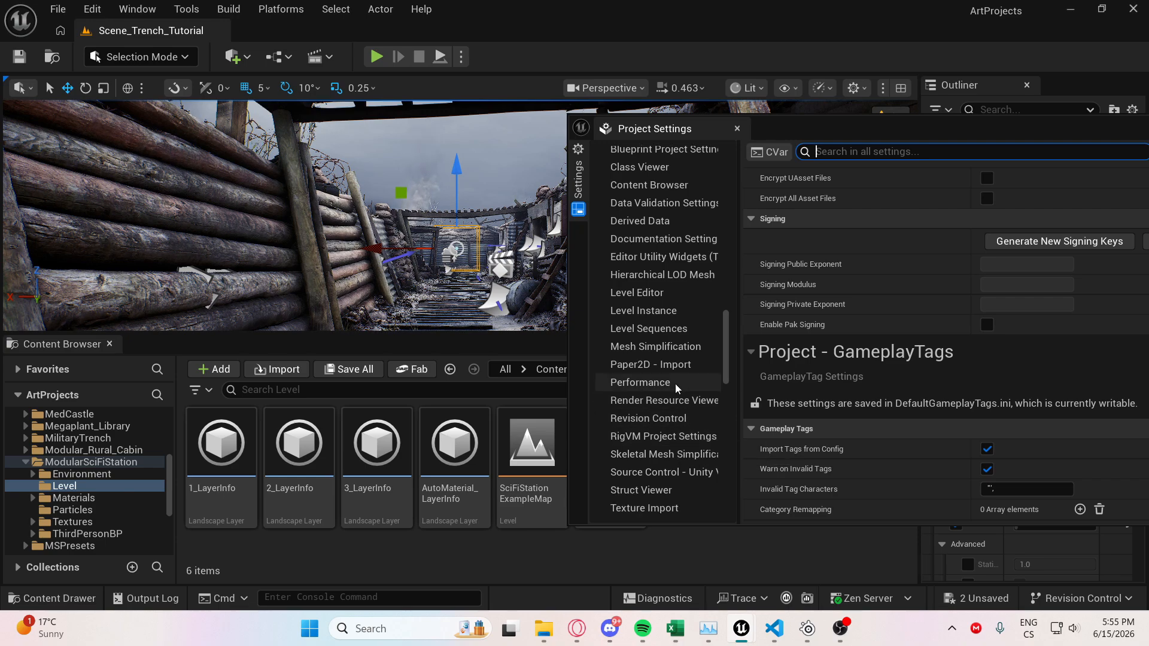
scroll(675, 382, up, 5)
scroll(675, 382, up, 4)
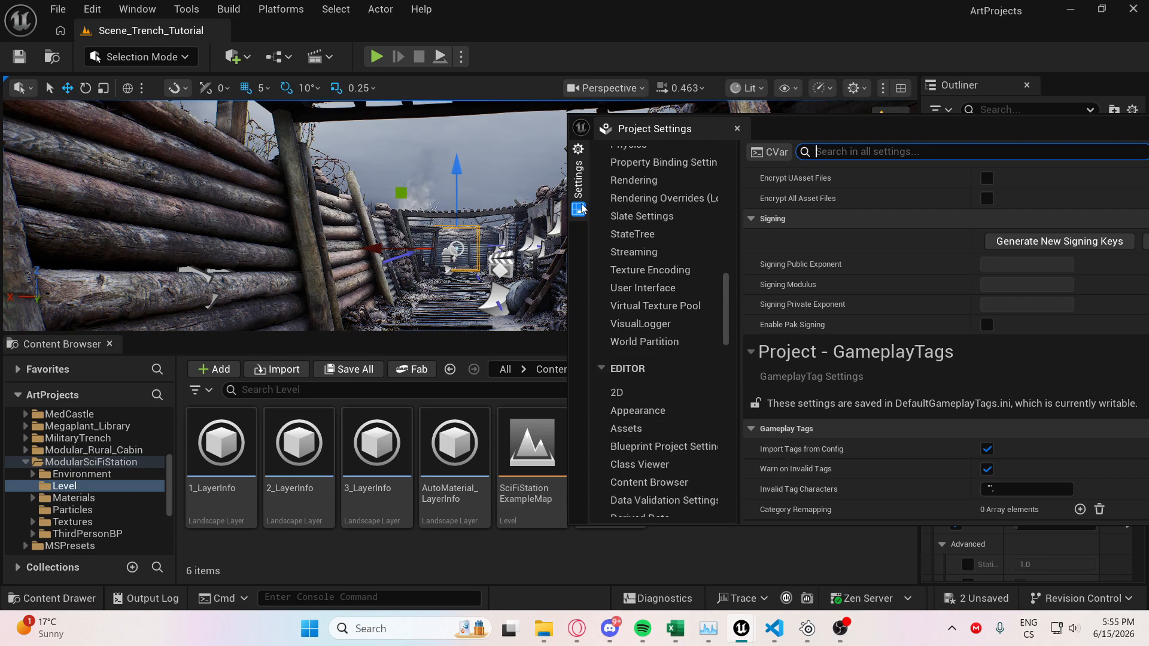
scroll(637, 325, up, 4)
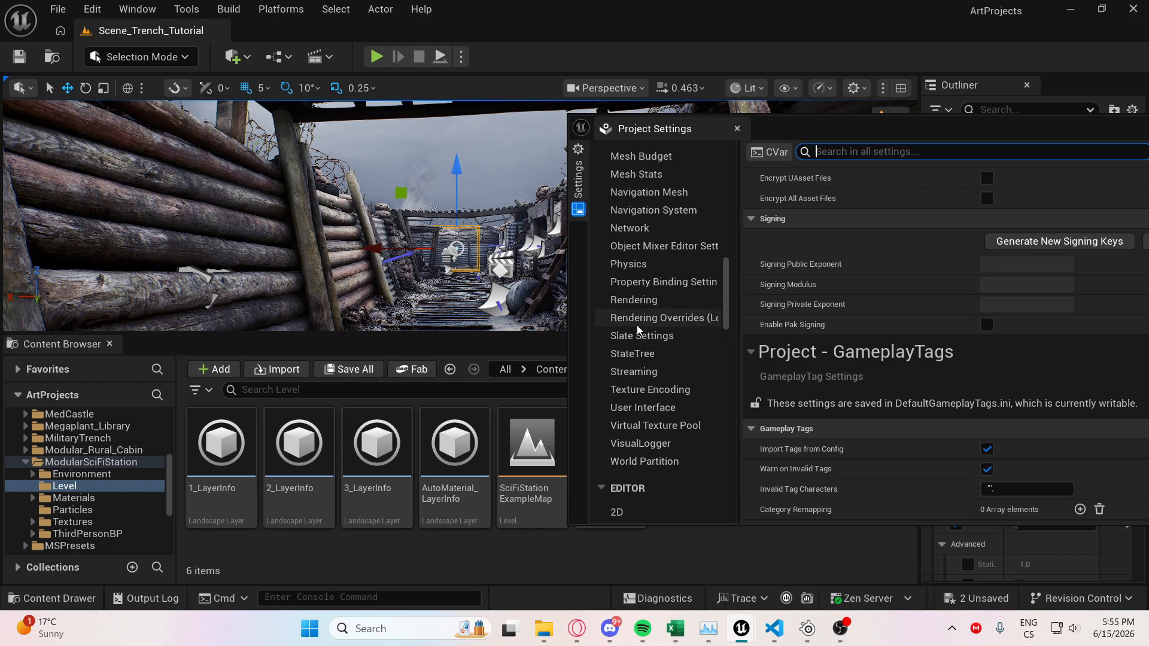
click(647, 302)
Examine the Rendering settings from ray tracing, Nanite and lighting through the post-processing defaults down to the Substrate section.
scroll(875, 359, down, 6)
scroll(879, 370, down, 15)
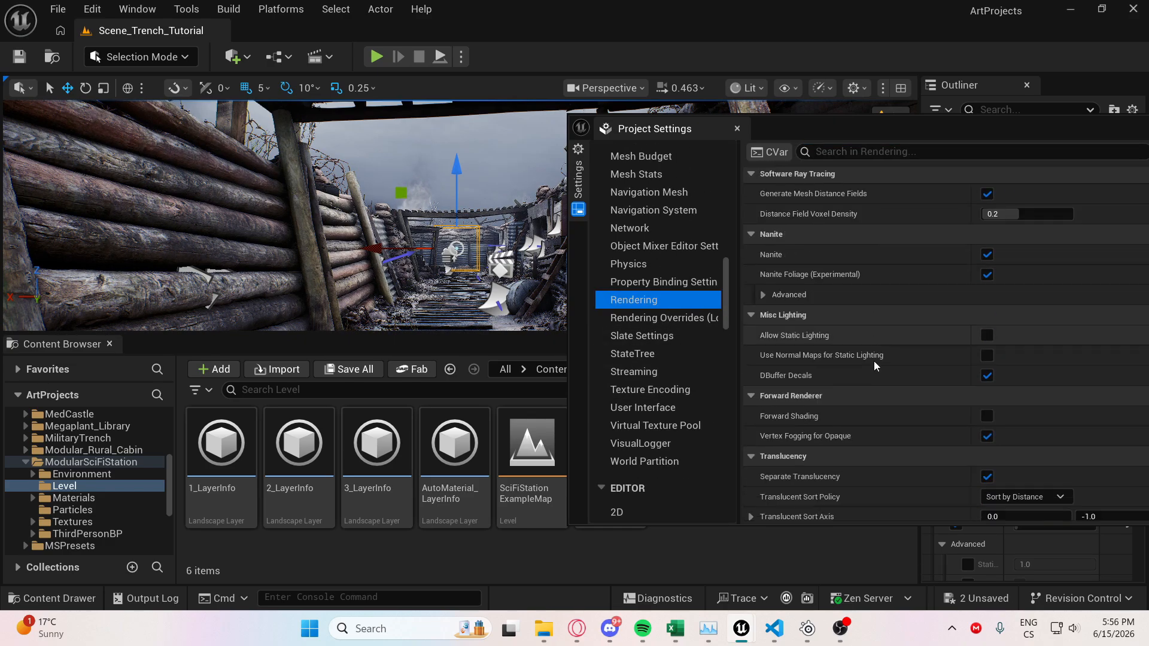
scroll(870, 370, down, 4)
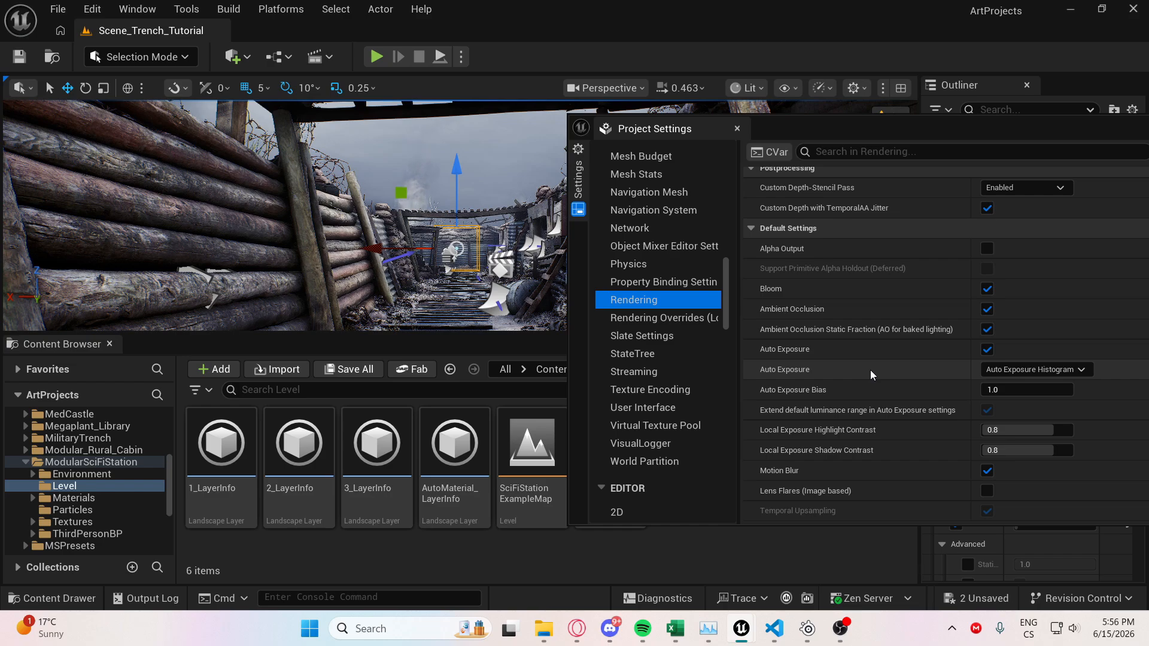
scroll(870, 370, down, 10)
scroll(883, 340, down, 15)
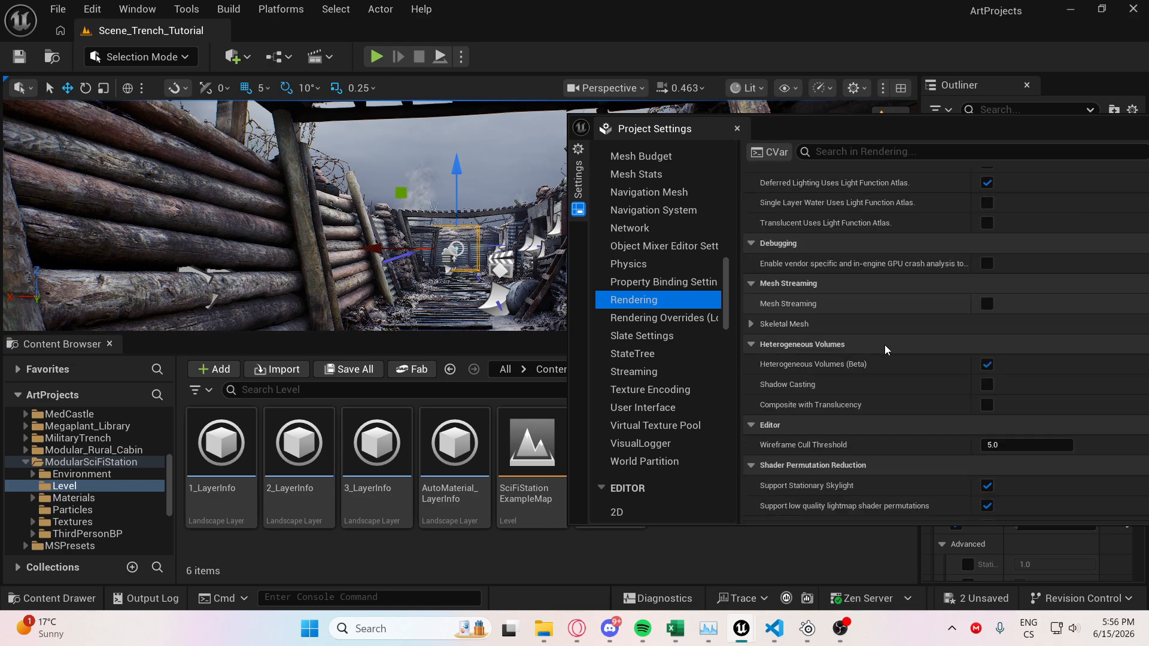
scroll(885, 344, down, 5)
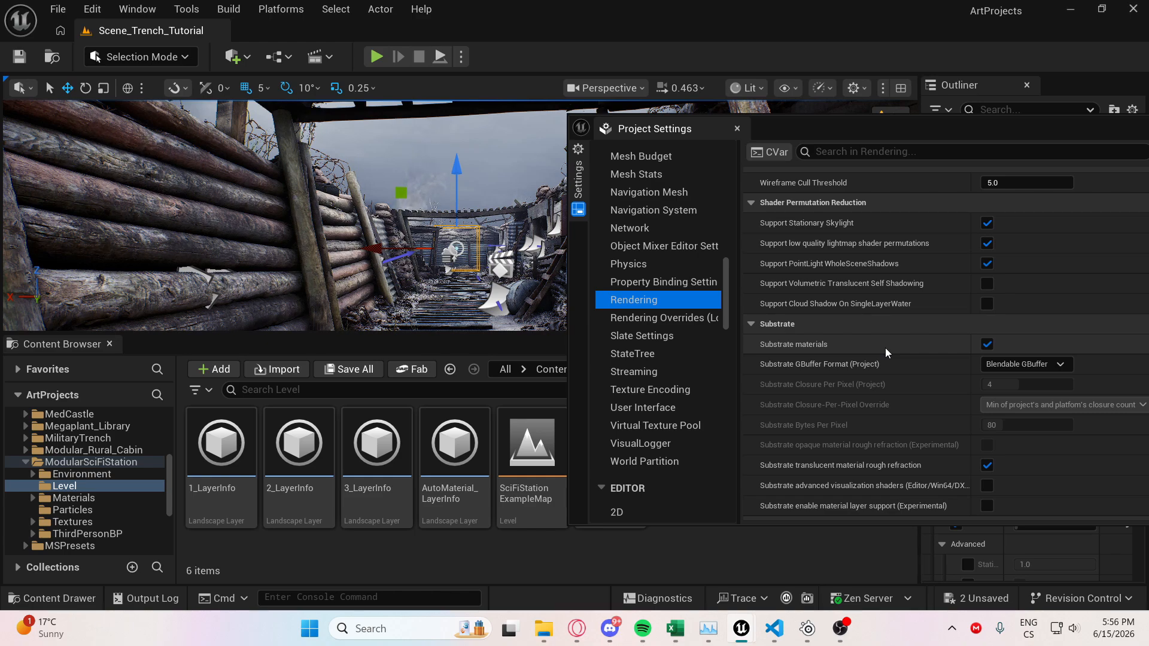
scroll(886, 351, down, 6)
scroll(892, 359, down, 4)
Set the default Anti-Aliasing Method to Temporal Anti-Aliasing (TAA) and view the trench with it.
scroll(892, 359, up, 5)
scroll(895, 366, down, 10)
scroll(895, 365, up, 8)
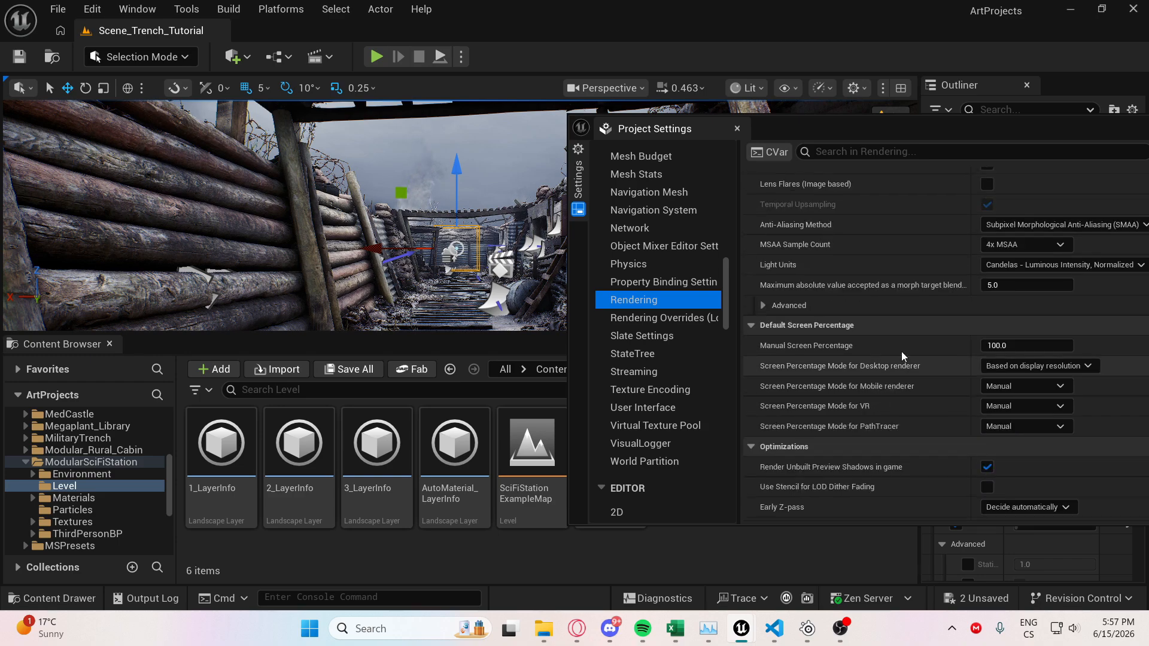
click(1011, 225)
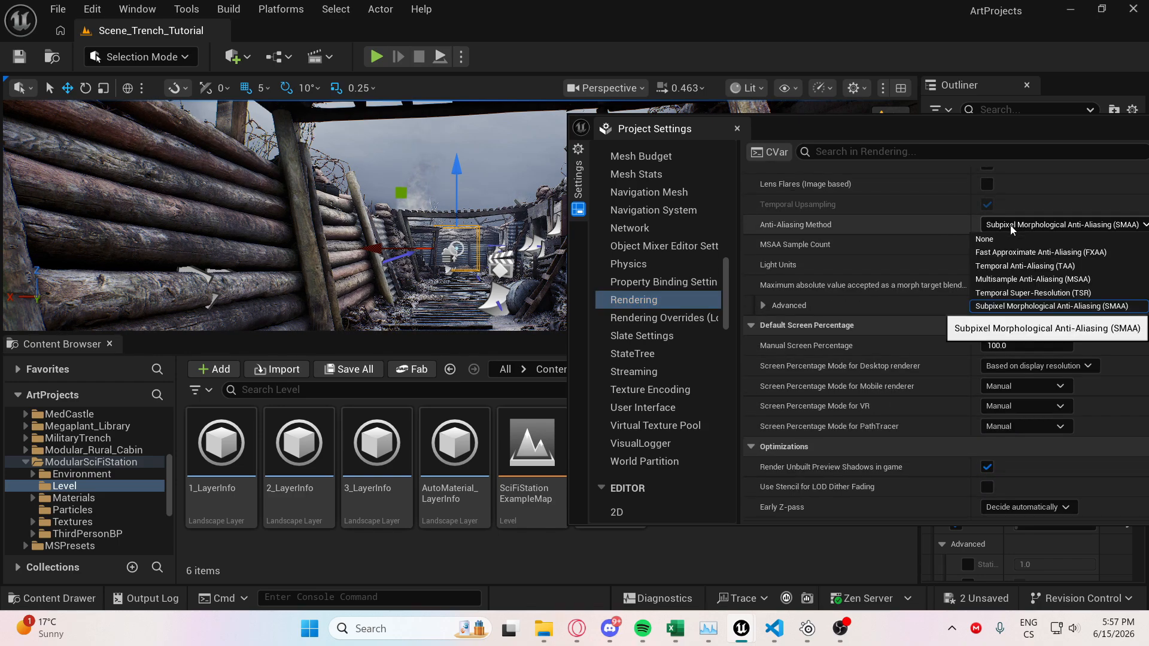
click(1014, 267)
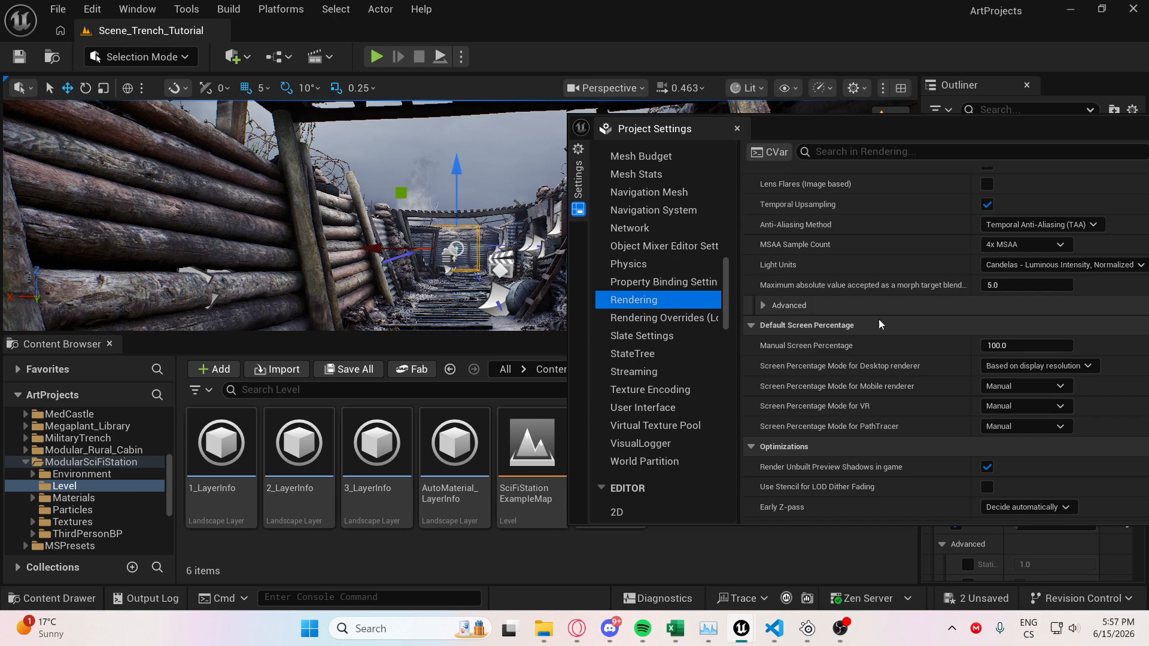
right_drag(412, 246, 411, 245)
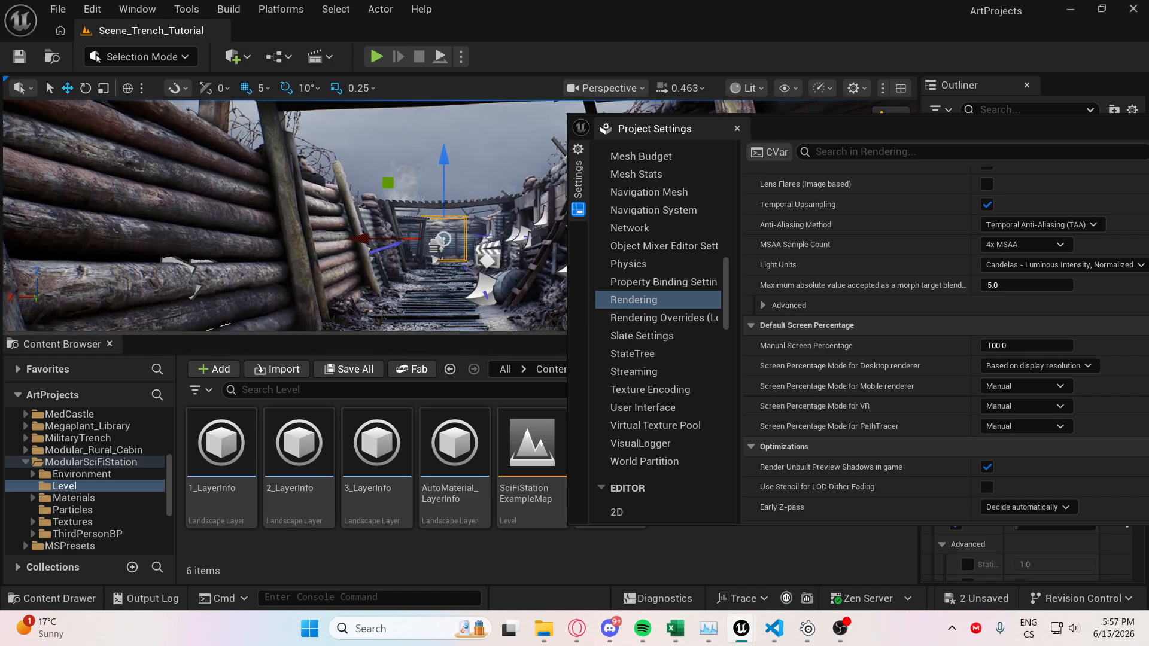
Compare Temporal Super-Resolution (TSR) with Subpixel Morphological Anti-Aliasing (SMAA) on the trench, ending on SMAA.
click(1050, 223)
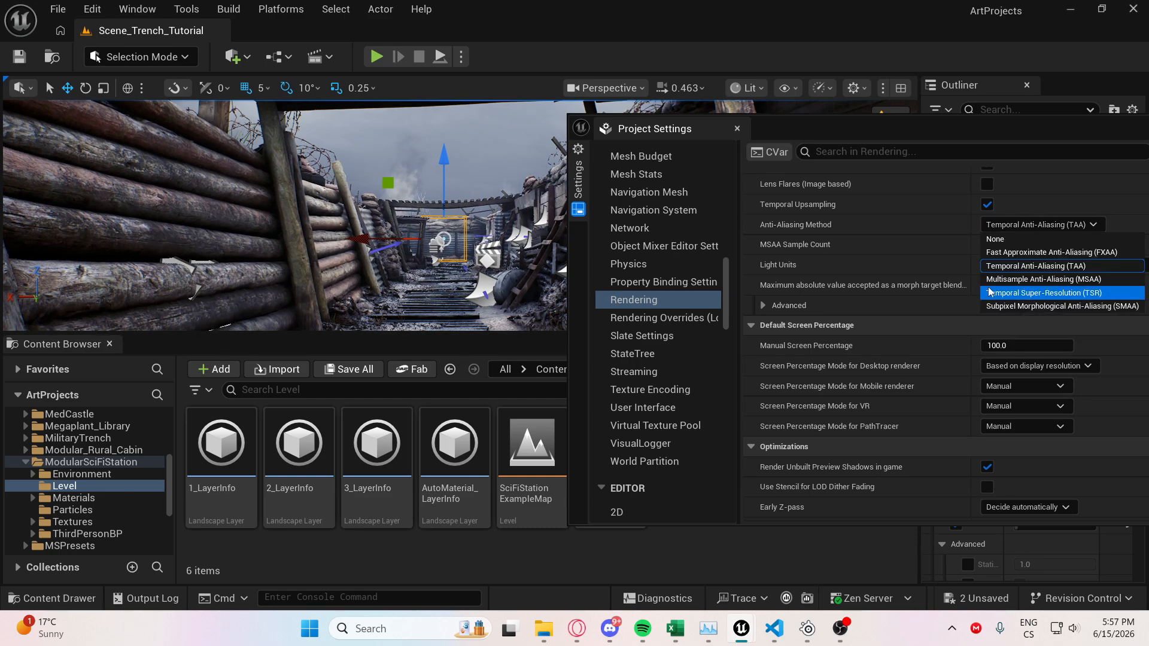
click(1008, 292)
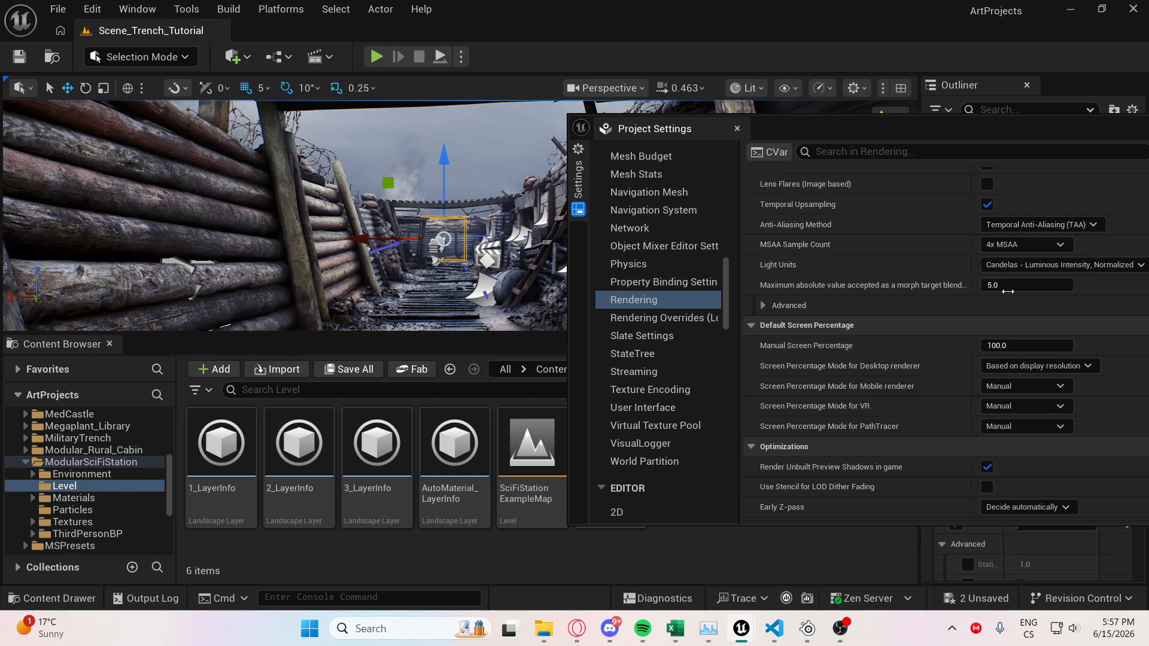
click(1024, 228)
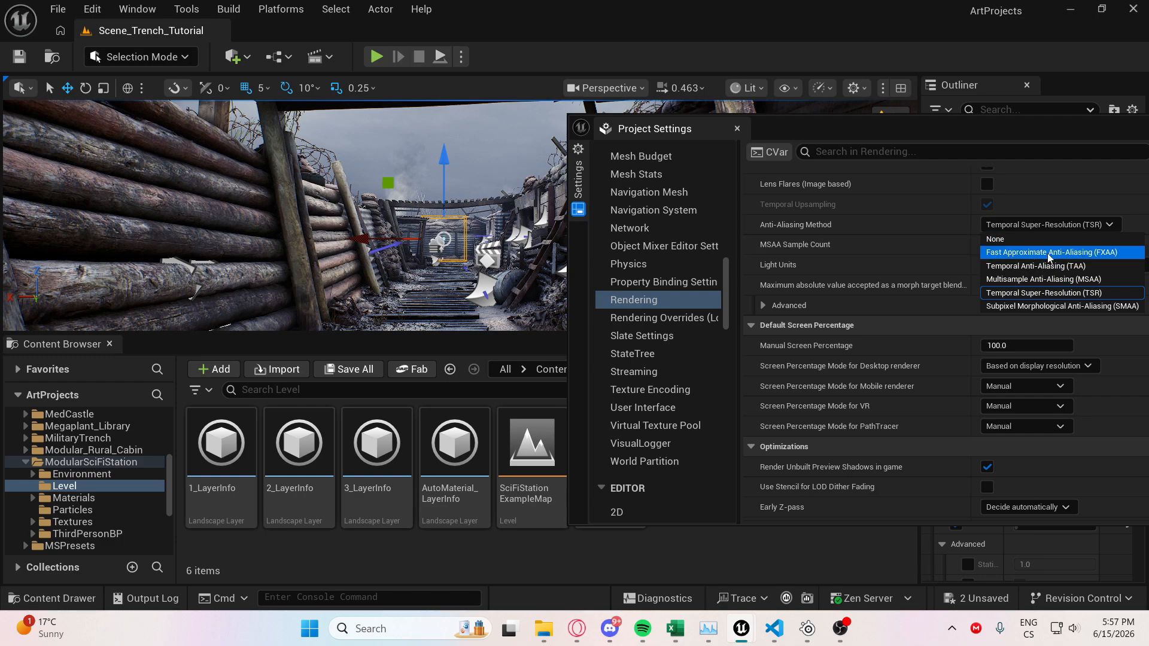
click(1053, 306)
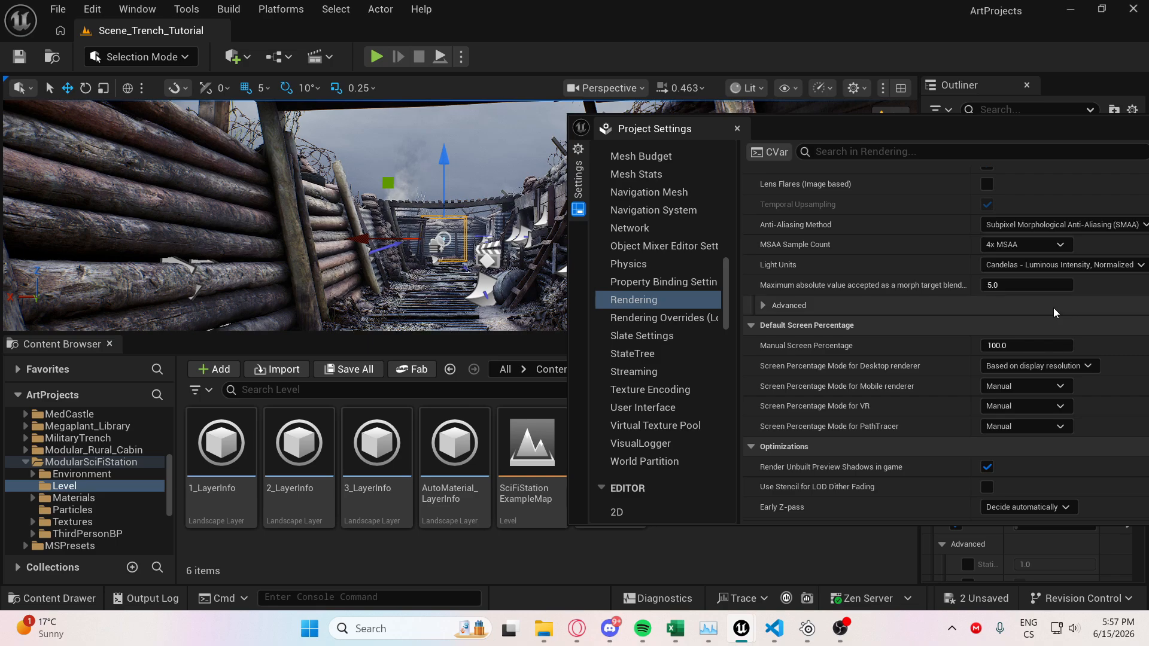
mouse_move(491, 225)
right_down()
mouse_move(488, 317)
mouse_move(484, 222)
right_up()
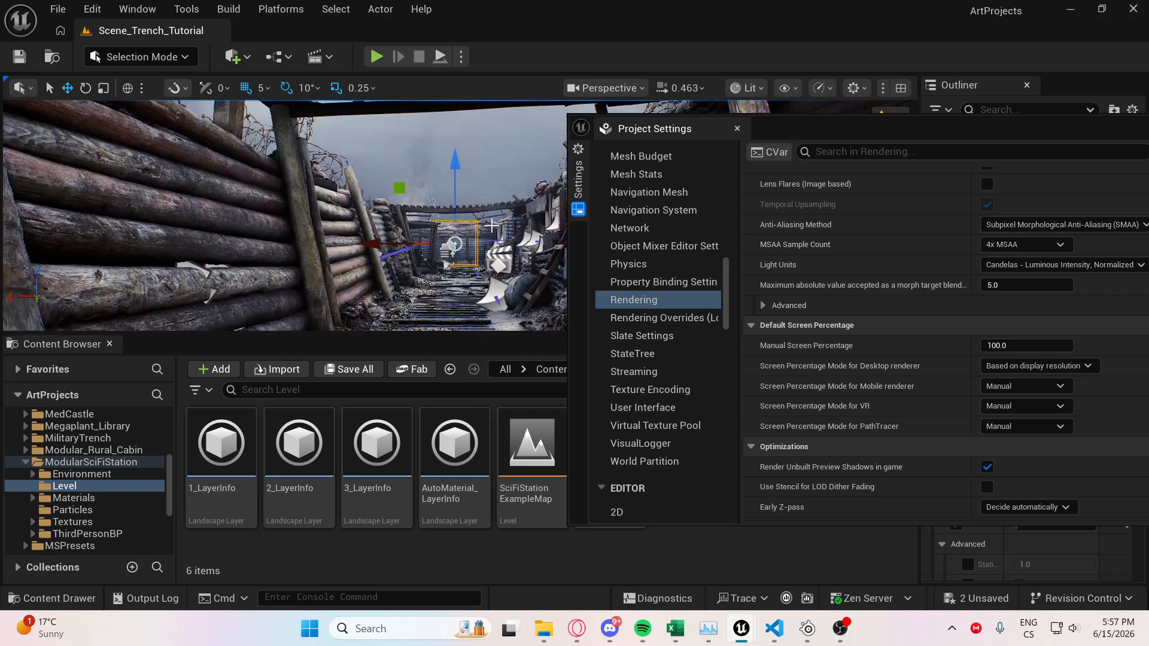
Switch the Anti-Aliasing Method to TAA once more and back to SMAA, checking the mud walls and sandbags.
click(1043, 228)
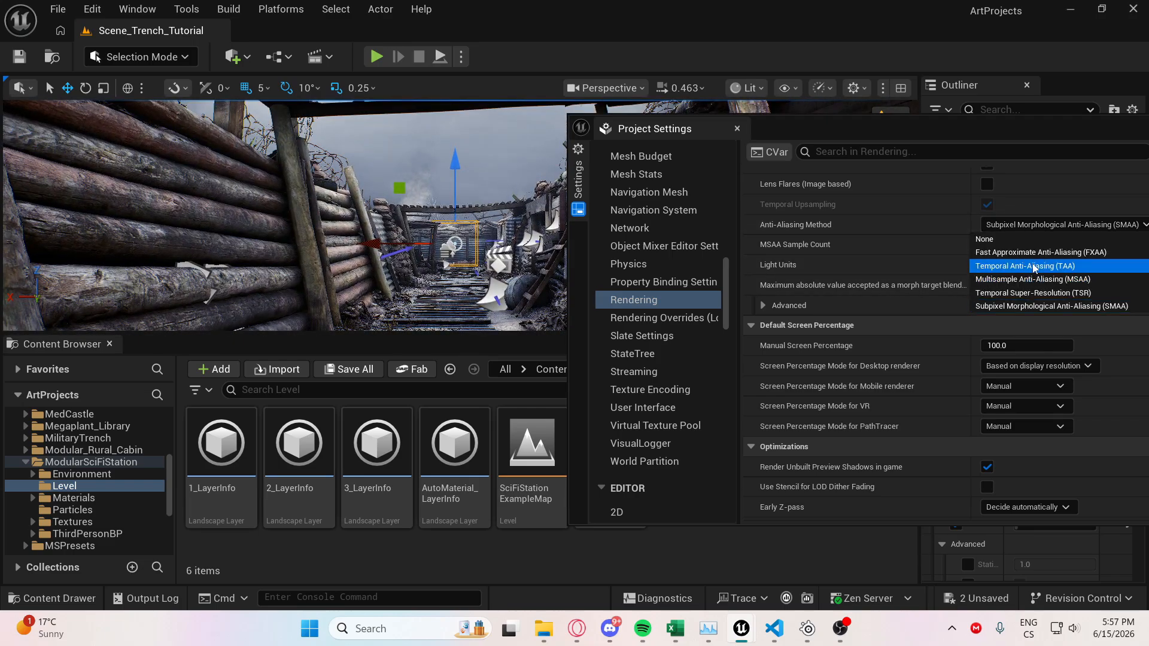
click(1035, 266)
click(1040, 226)
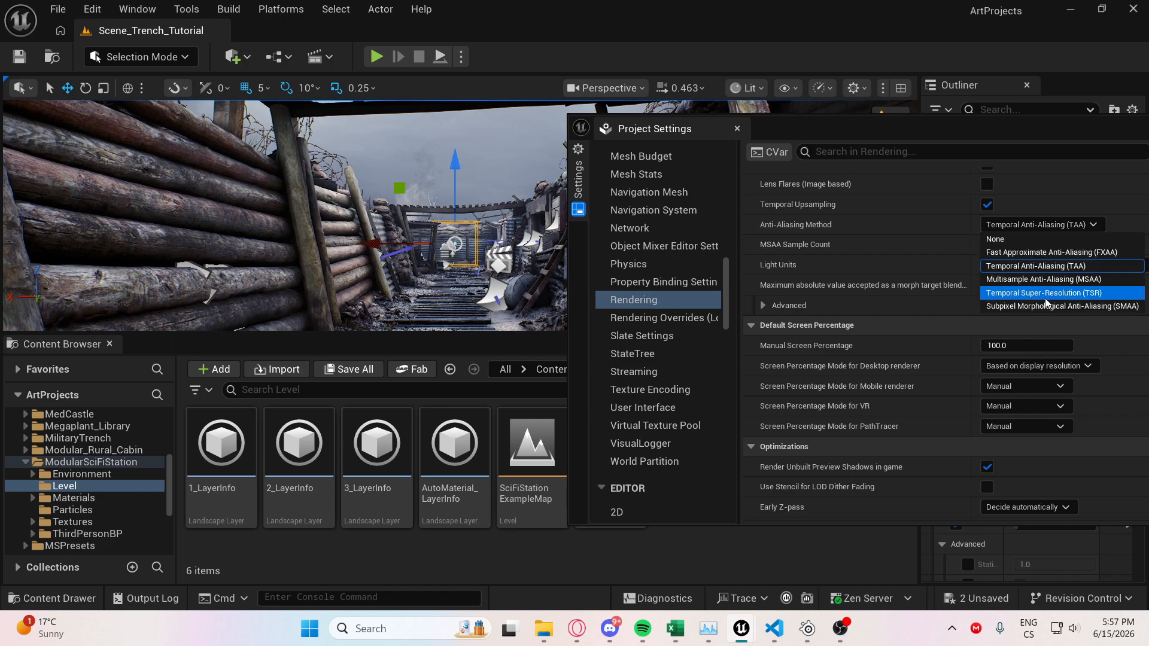
click(1041, 306)
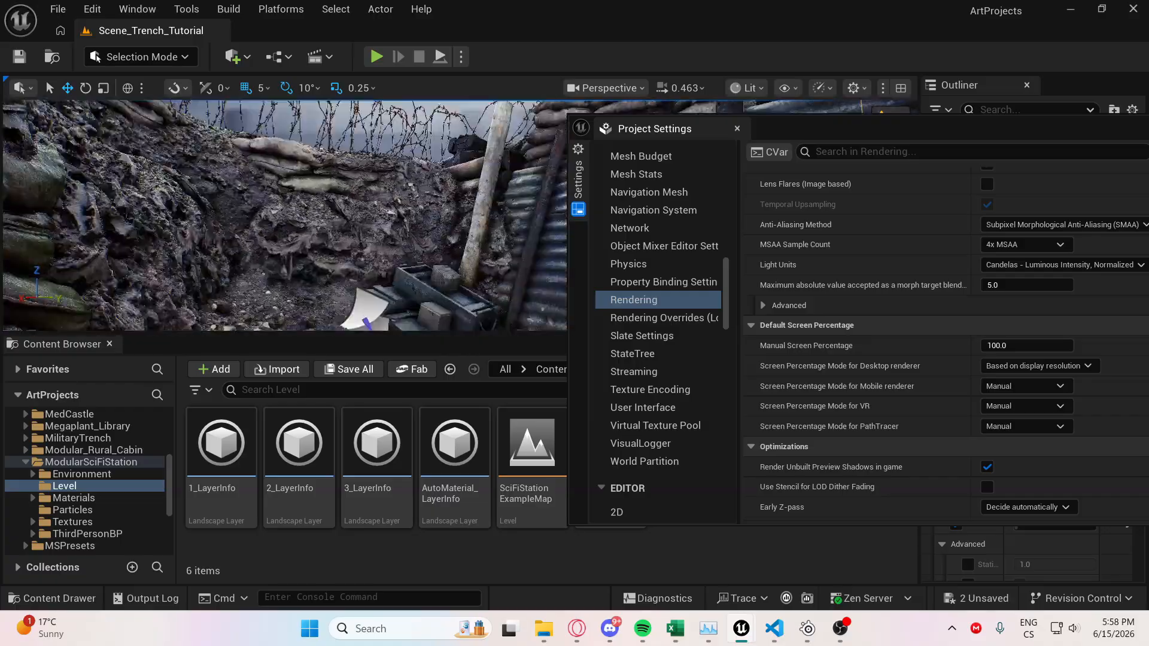
right_drag(284, 216, 557, 228)
Disable MegaLights and MegaLights - High Quality Translucency in the Direct Lighting settings.
scroll(810, 300, up, 1)
scroll(811, 301, up, 10)
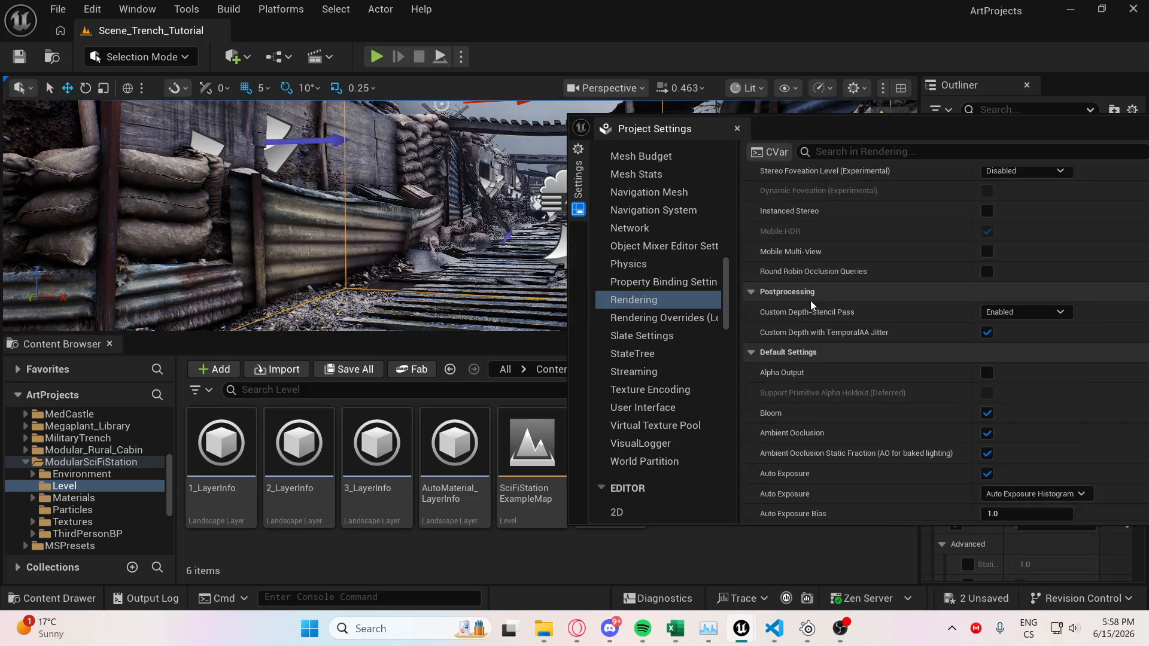
scroll(811, 310, up, 6)
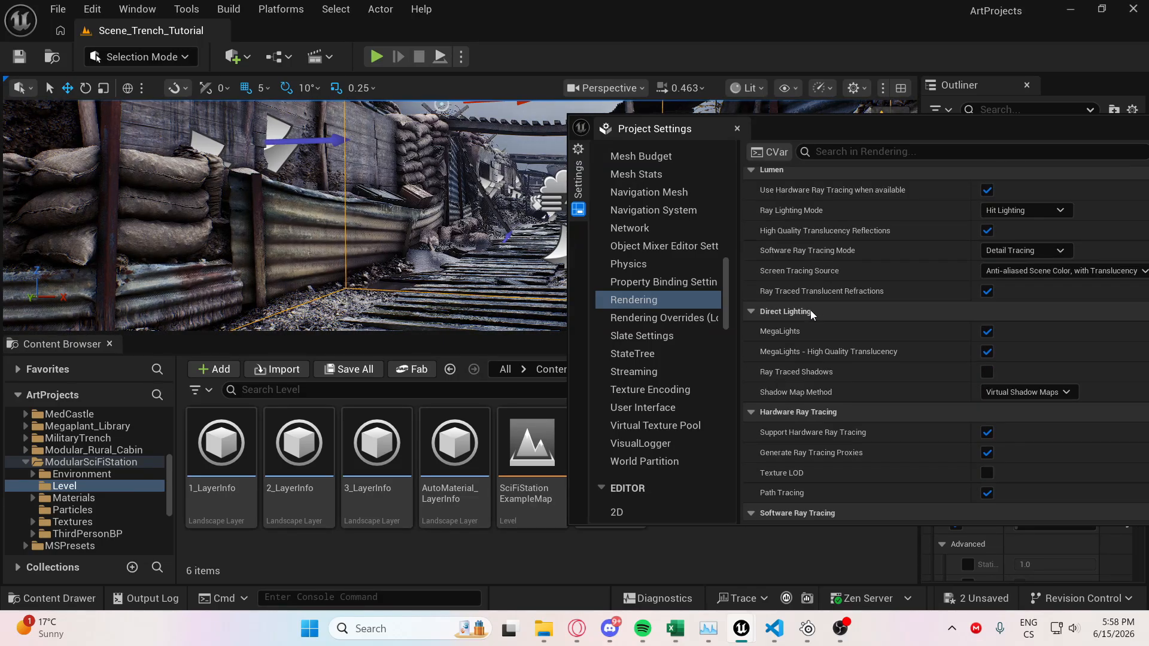
click(987, 351)
click(987, 330)
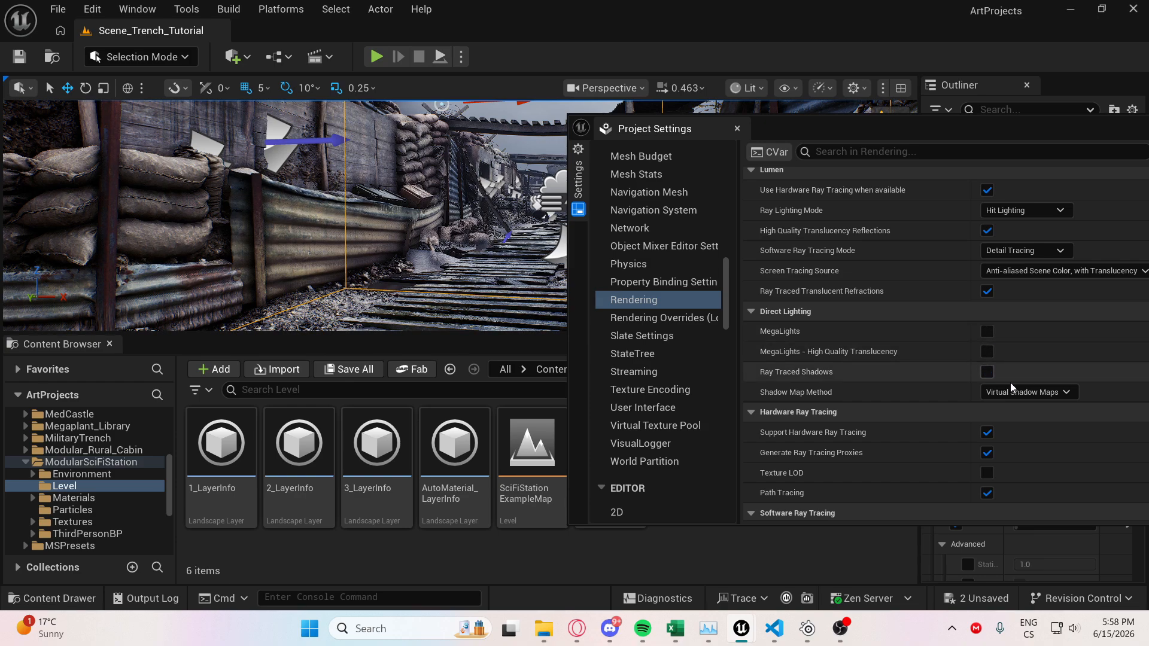
Try the other Shadow Map Method, restore Virtual Shadow Maps, and re-enable MegaLights with its High Quality Translucency option.
click(1020, 392)
click(1012, 407)
click(1021, 393)
click(1017, 420)
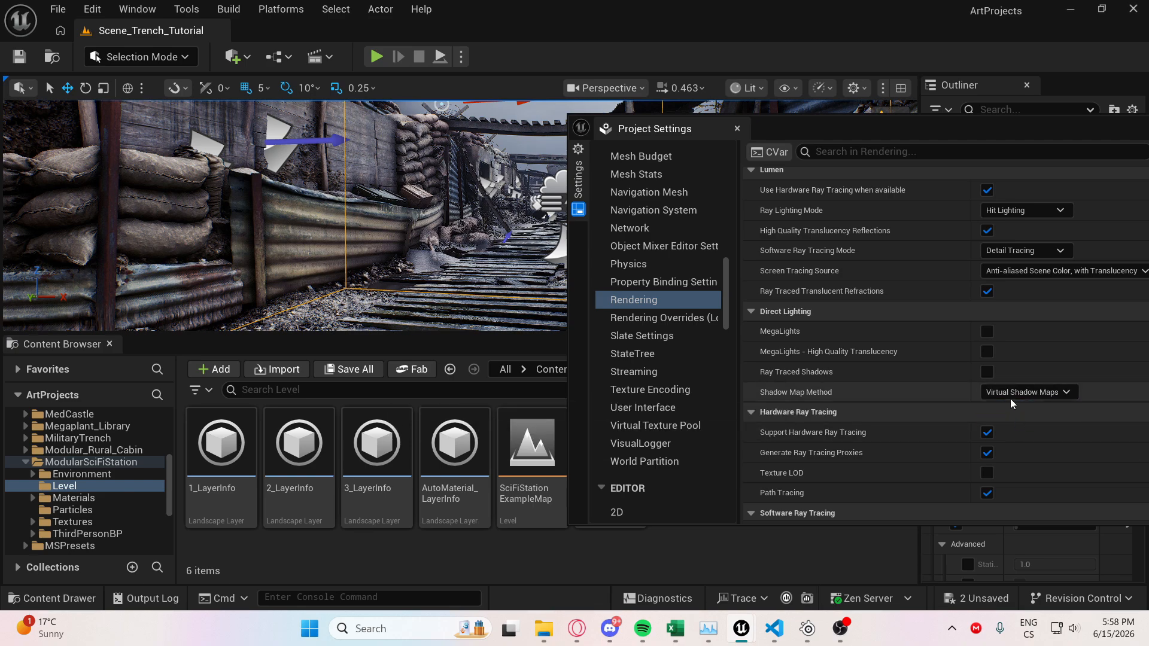
click(987, 333)
click(987, 352)
Inspect the rocks and wet debris on the trench floor up close in an enlarged viewport.
scroll(905, 353, down, 5)
scroll(904, 357, down, 15)
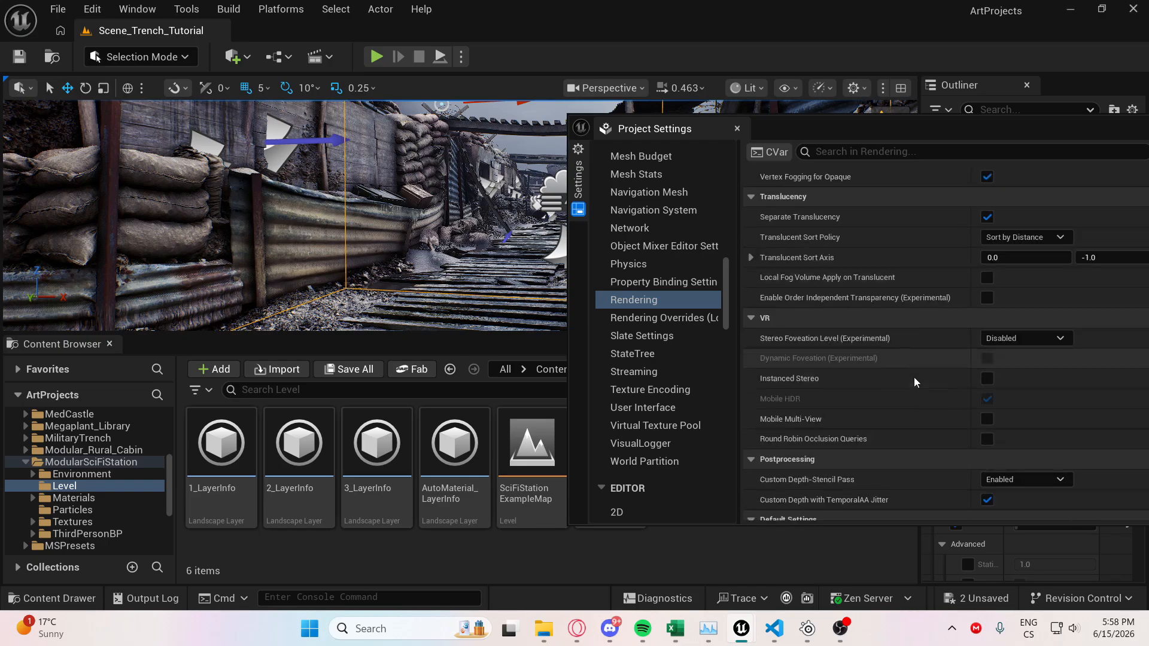
key(w)
right_drag(369, 224, 363, 222)
key(w)
key(w)
right_drag(502, 196, 502, 197)
key(s)
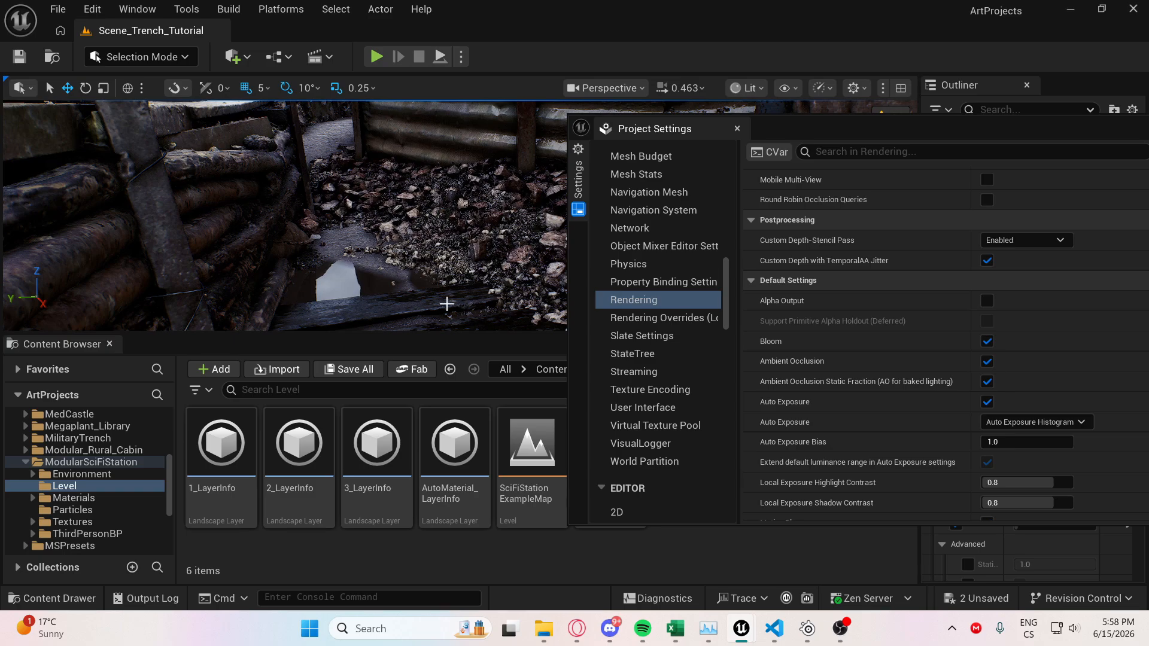
right_drag(455, 215, 441, 275)
key(F11)
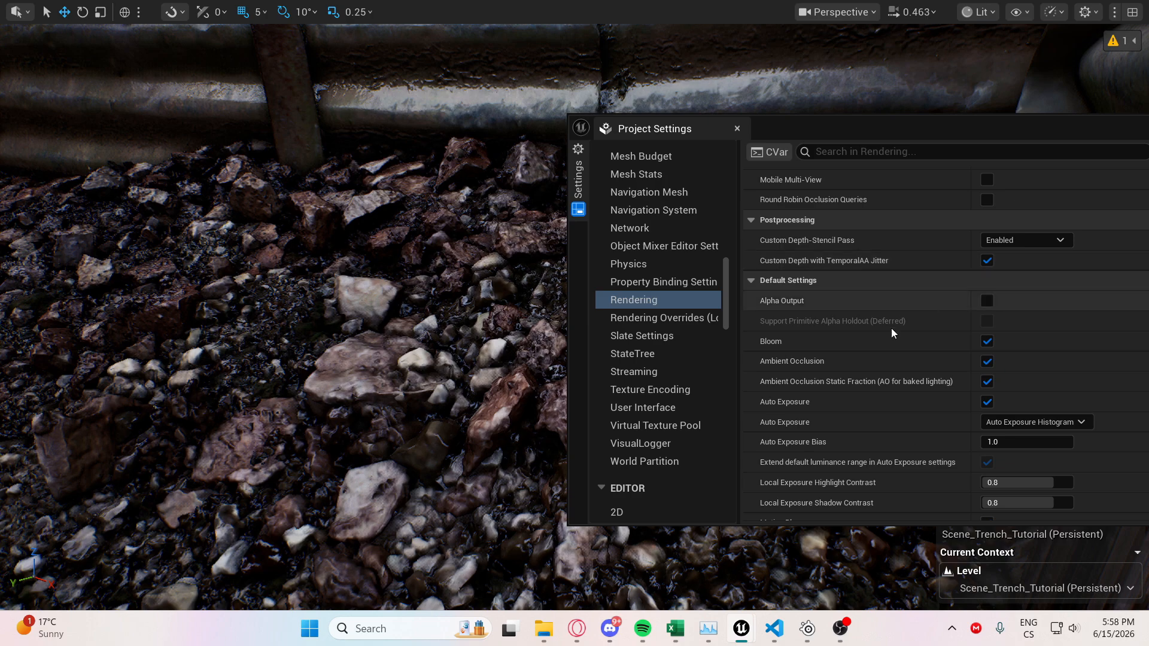
Compare TAA against SMAA as the Anti-Aliasing Method on the view along the plank walkway, ending on SMAA.
scroll(889, 334, down, 1)
scroll(889, 336, down, 5)
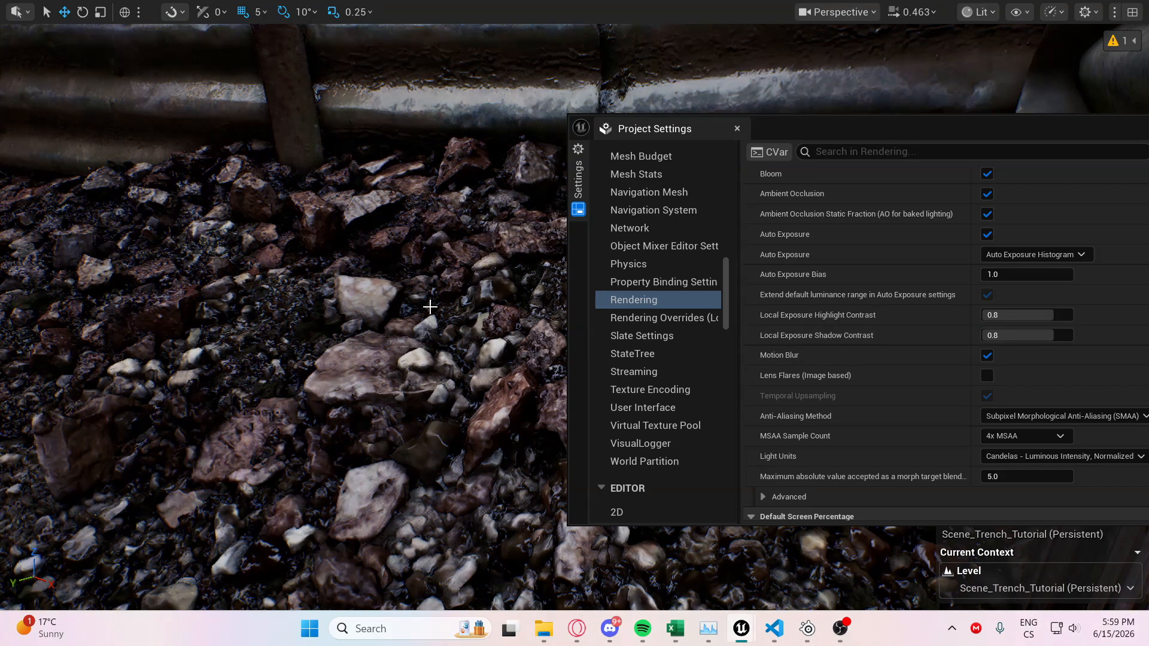
mouse_move(430, 306)
right_down()
mouse_move(455, 281)
mouse_move(426, 279)
mouse_move(434, 303)
right_up()
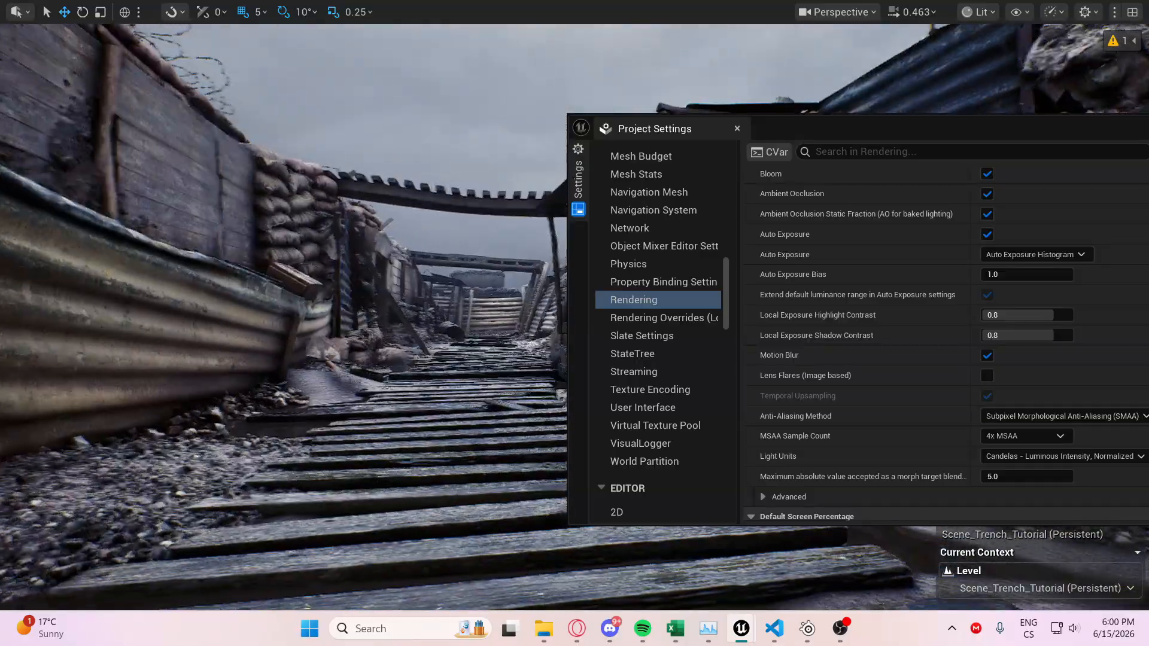
click(1099, 412)
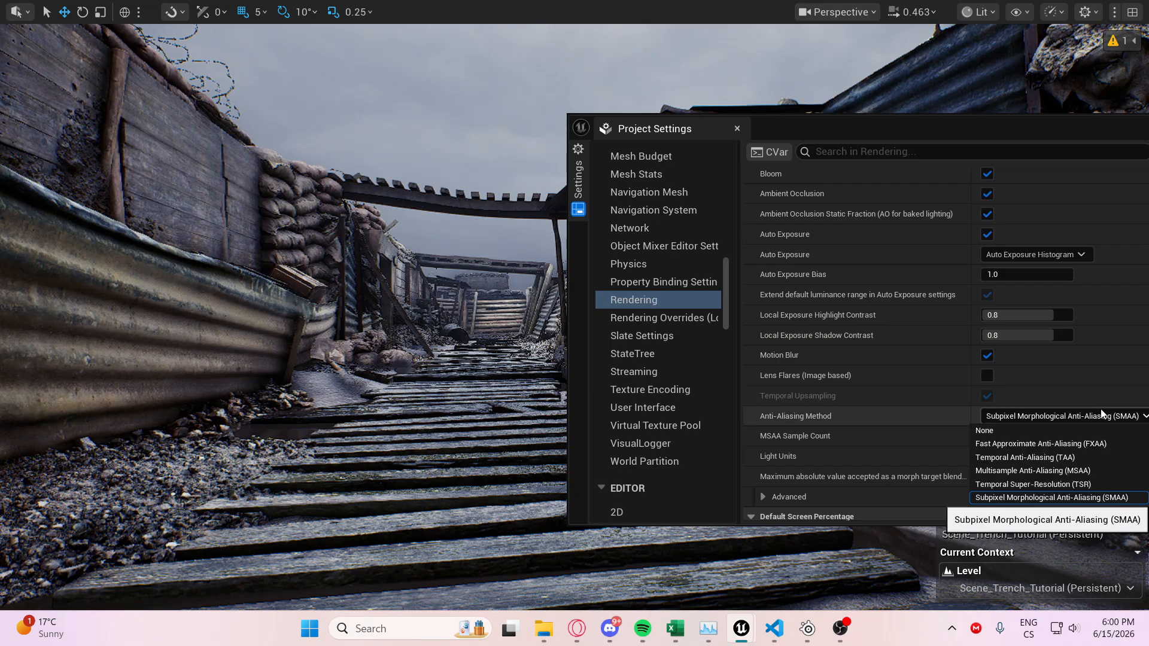
click(1083, 457)
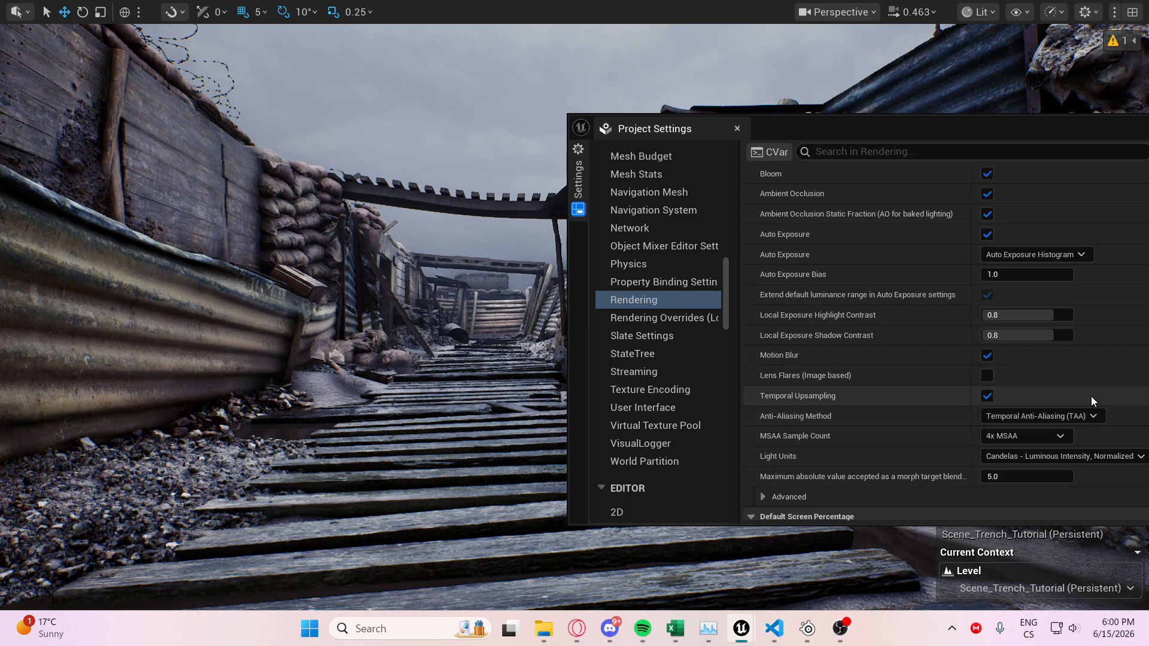
click(1071, 415)
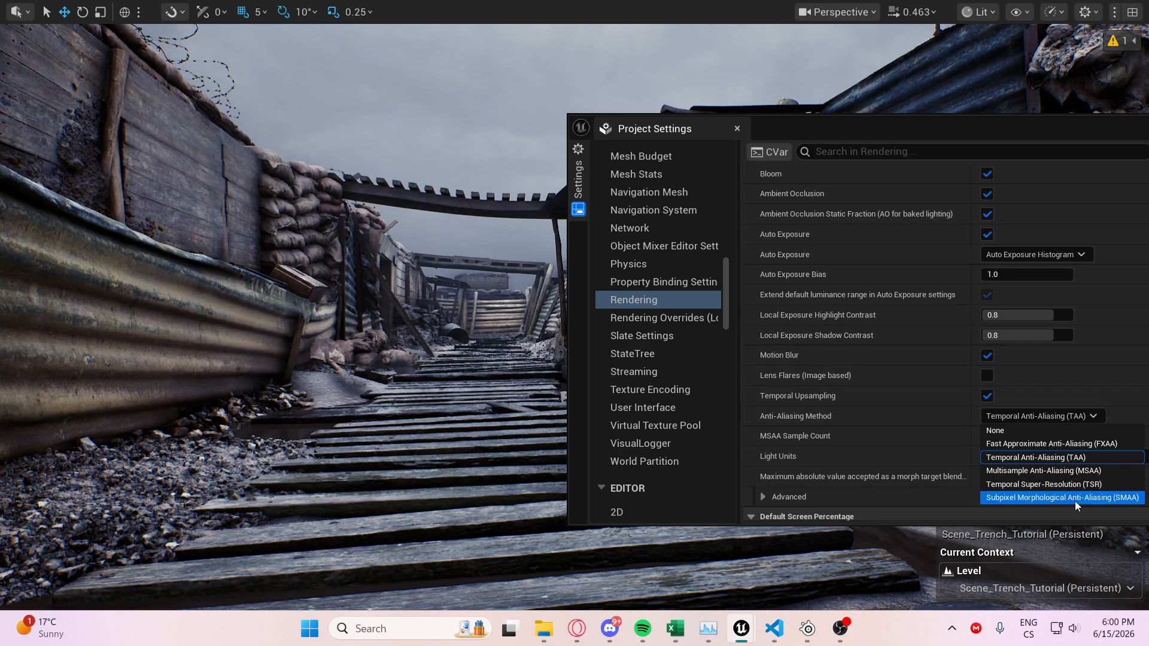
click(1075, 499)
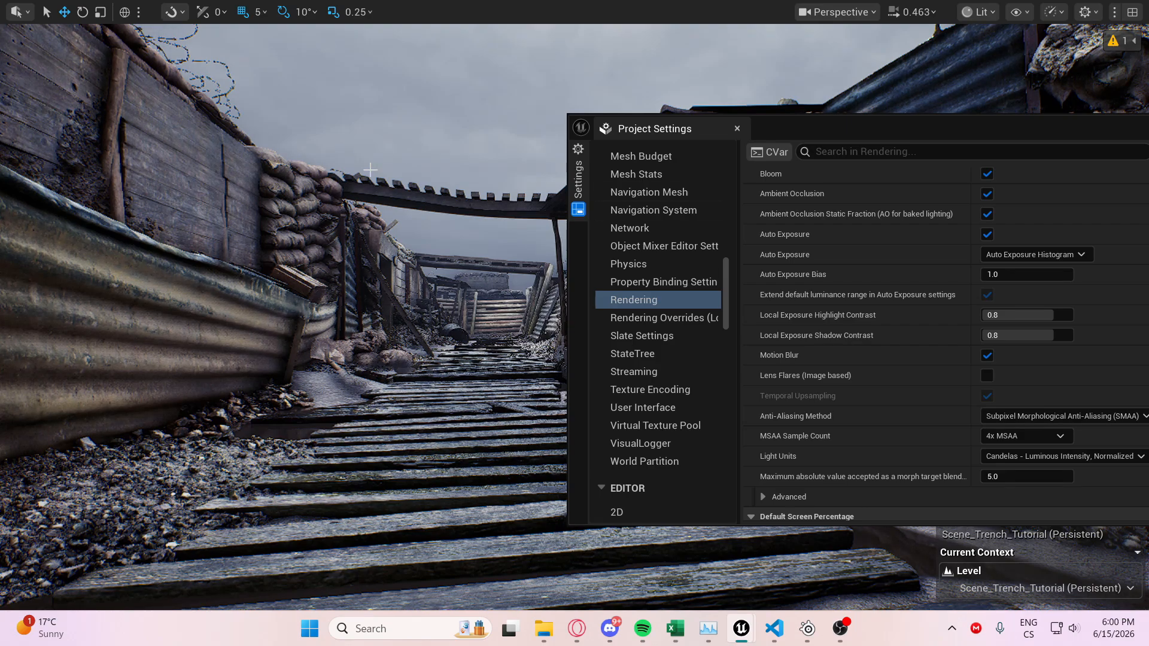
Review the available options for Anti-Aliasing Method and MSAA Sample Count.
click(1044, 413)
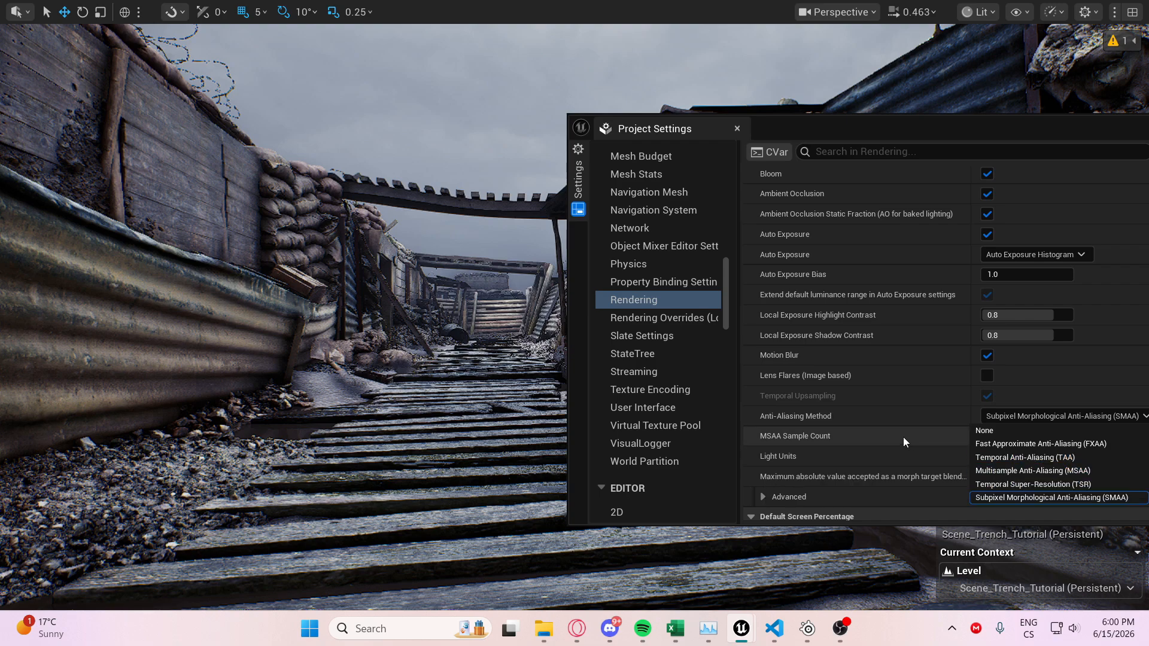
click(884, 419)
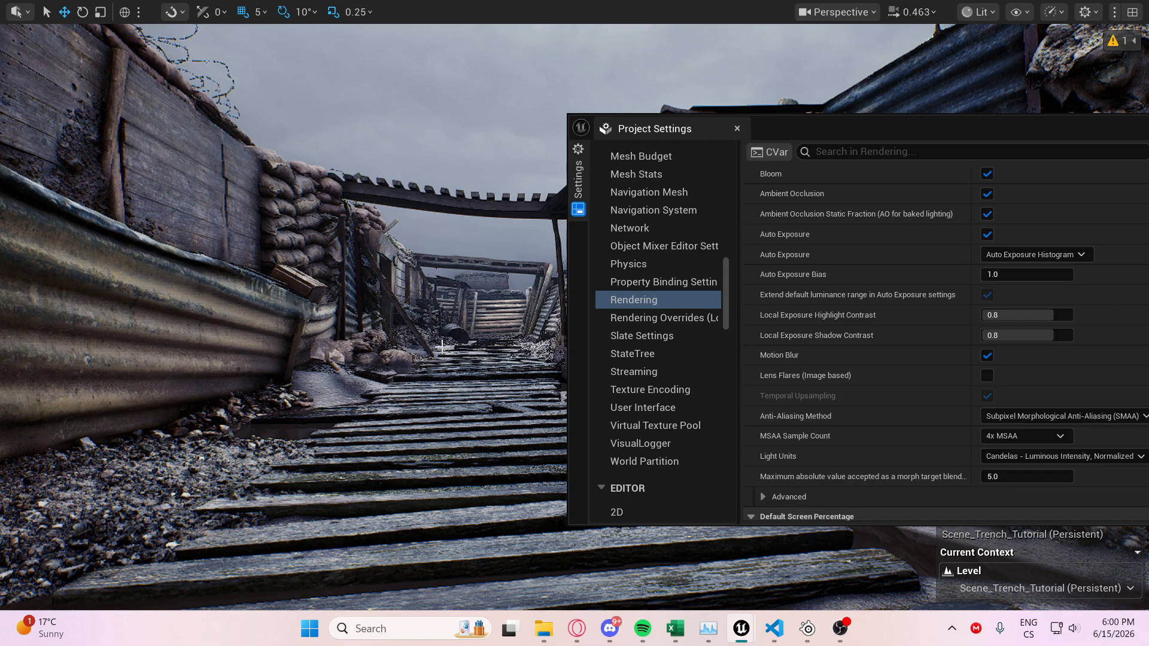
click(1021, 435)
click(1043, 417)
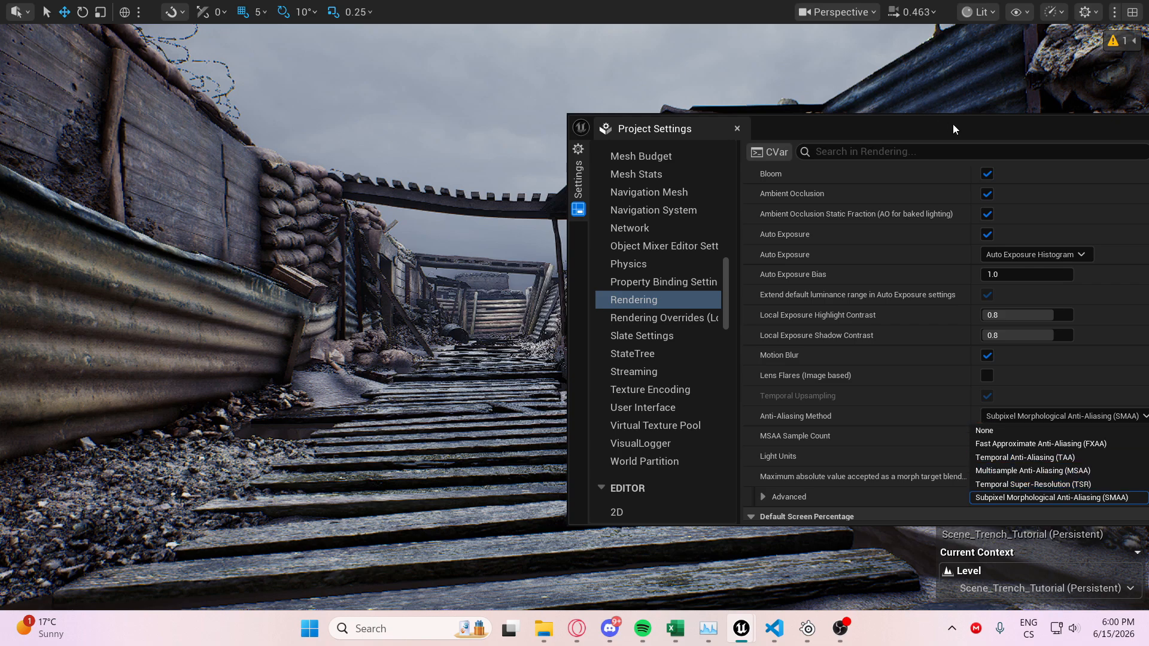
Close the Project Settings and restore the viewport from full screen to the standard editor layout.
drag(949, 122, 597, 124)
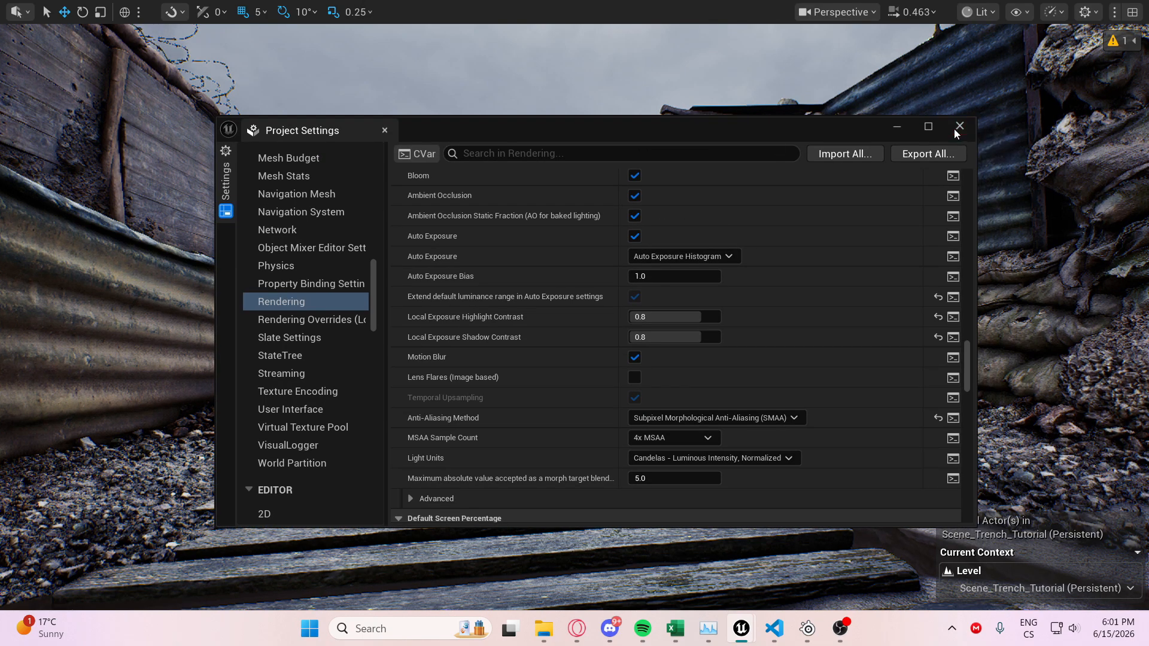
click(959, 127)
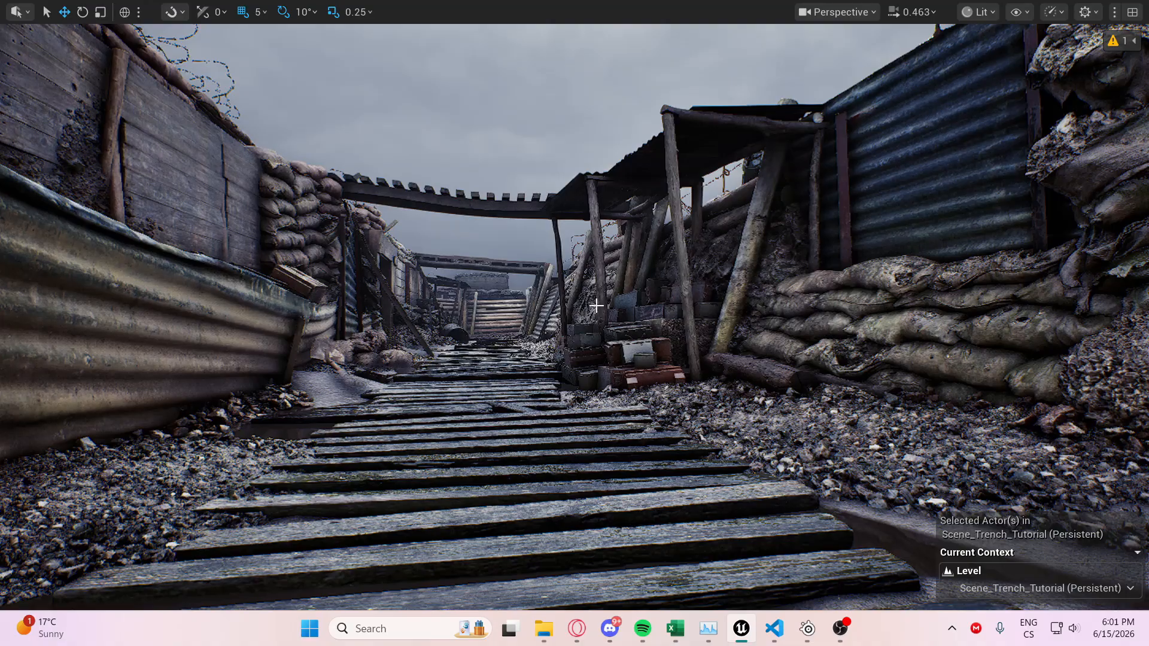
key(F11)
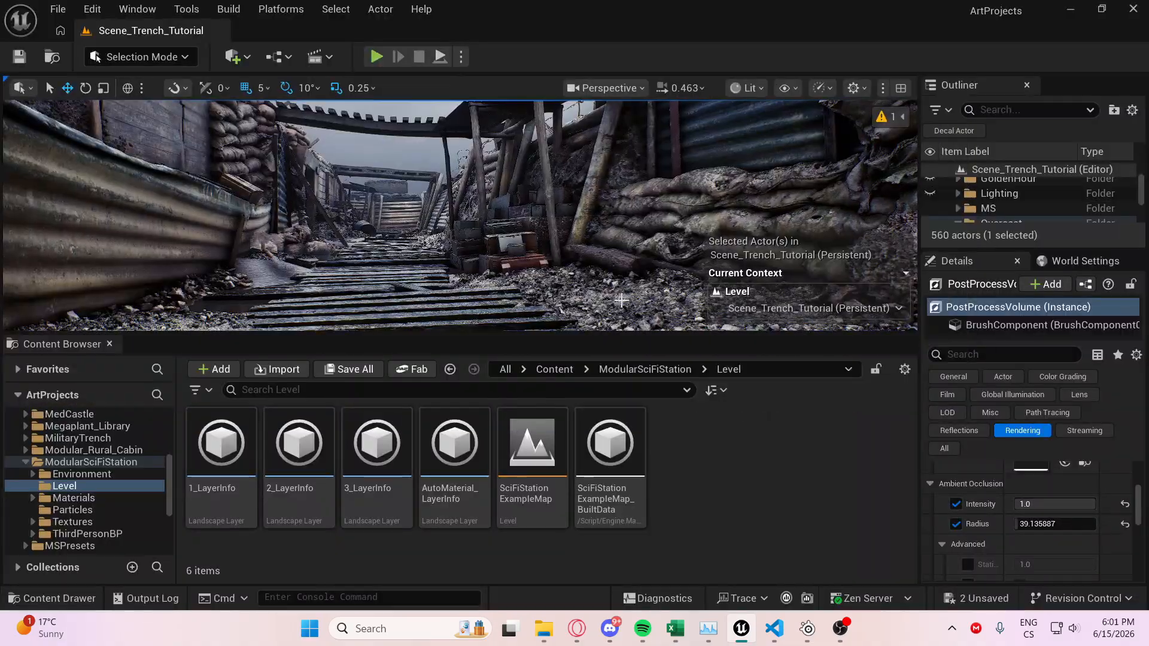
right_drag(596, 306, 596, 306)
scroll(1015, 498, up, 4)
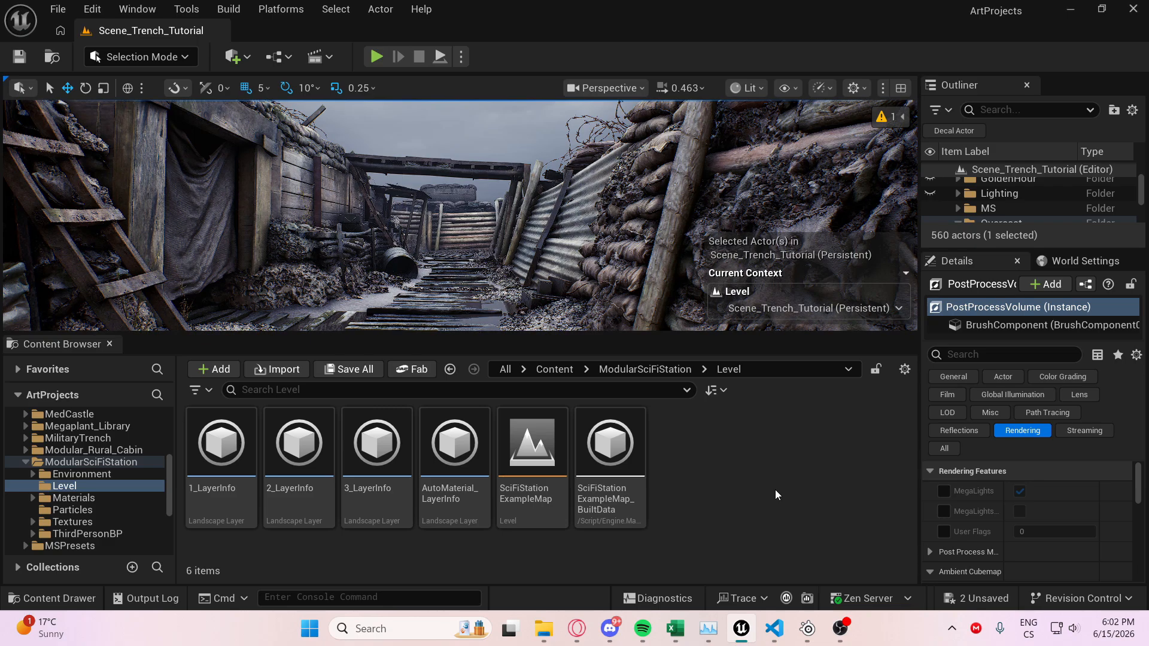
Switch to the browser and view the "From Game Scene to Steam Capsule" video page and the Hidden Empire tonemapper post.
click(577, 628)
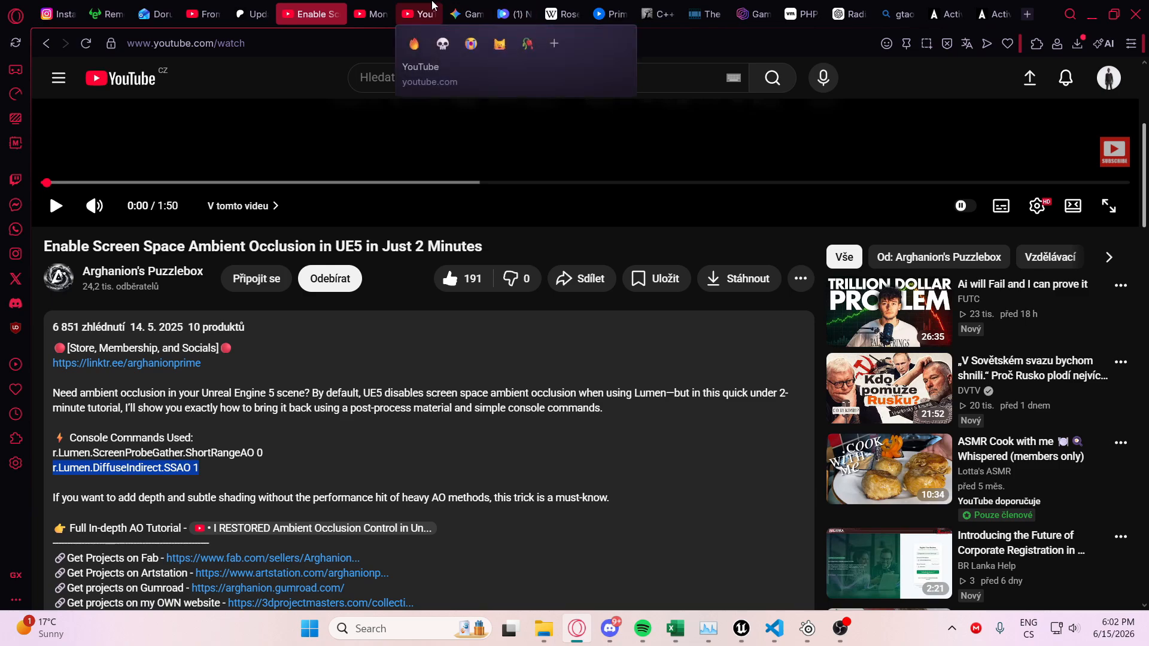
click(253, 7)
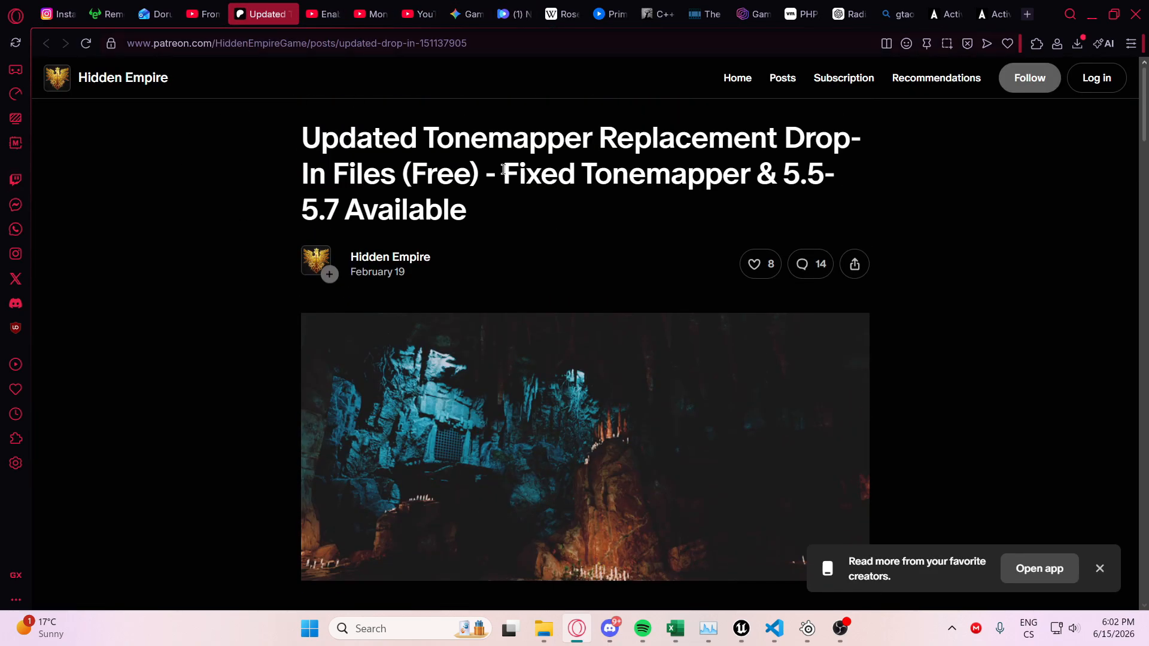
click(210, 14)
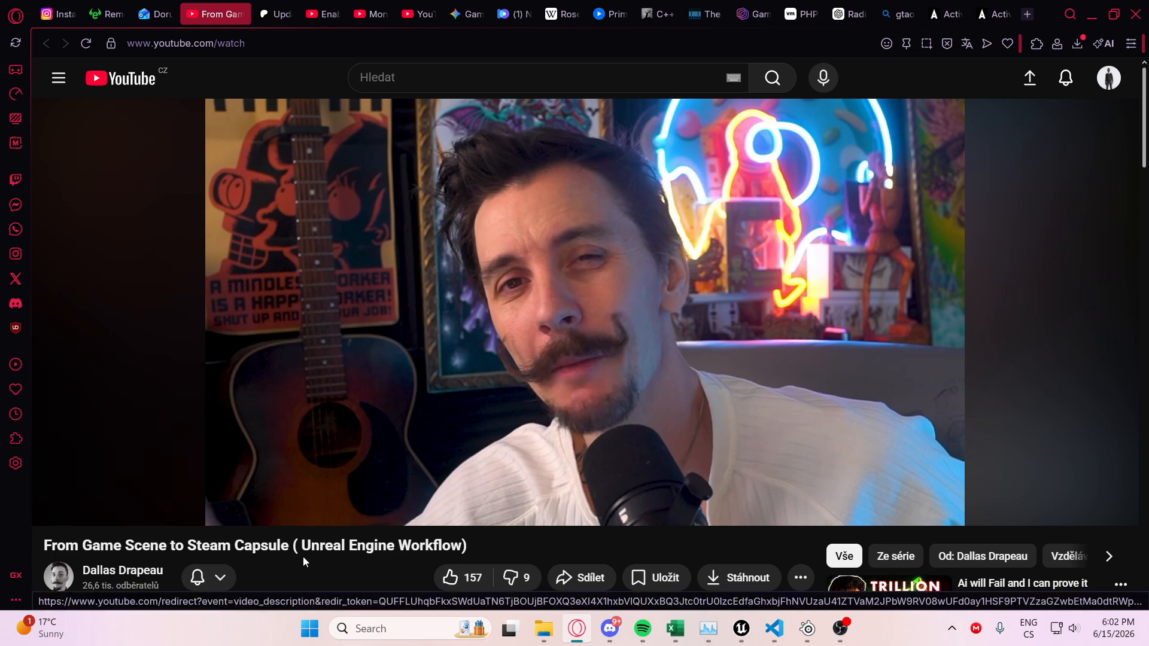
scroll(260, 570, down, 1)
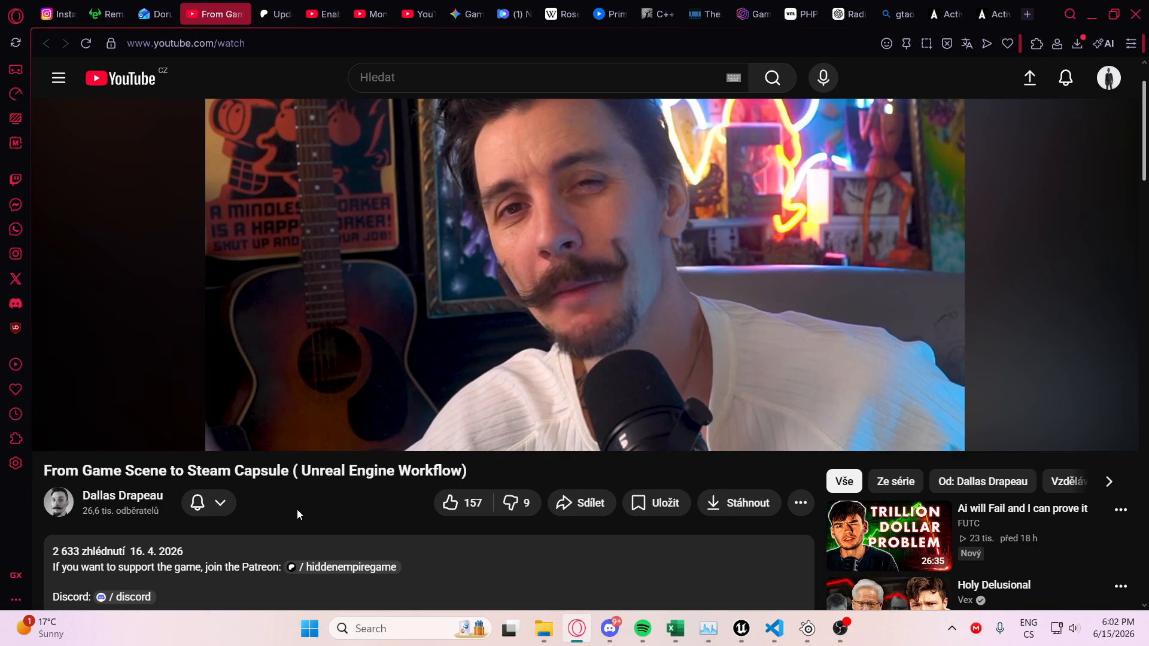
scroll(296, 509, up, 1)
click(285, 7)
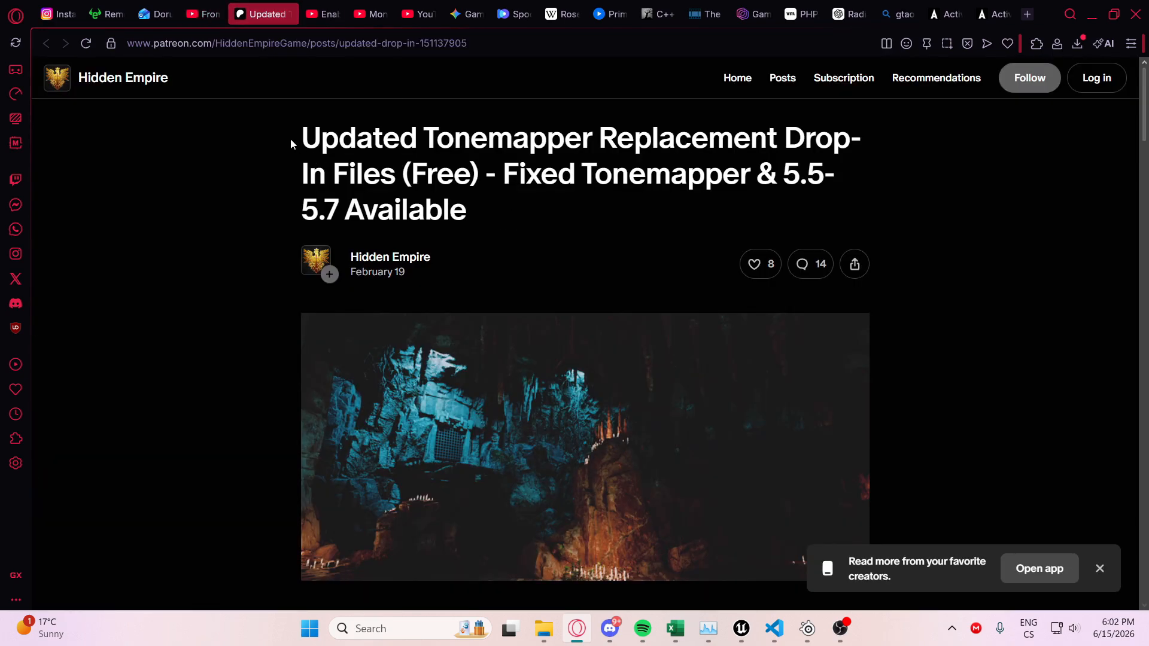
Read the Updated Tonemapper Replacement Drop-In Files post from its title down to the attachments list.
drag(294, 144, 473, 211)
click(473, 211)
scroll(479, 207, down, 2)
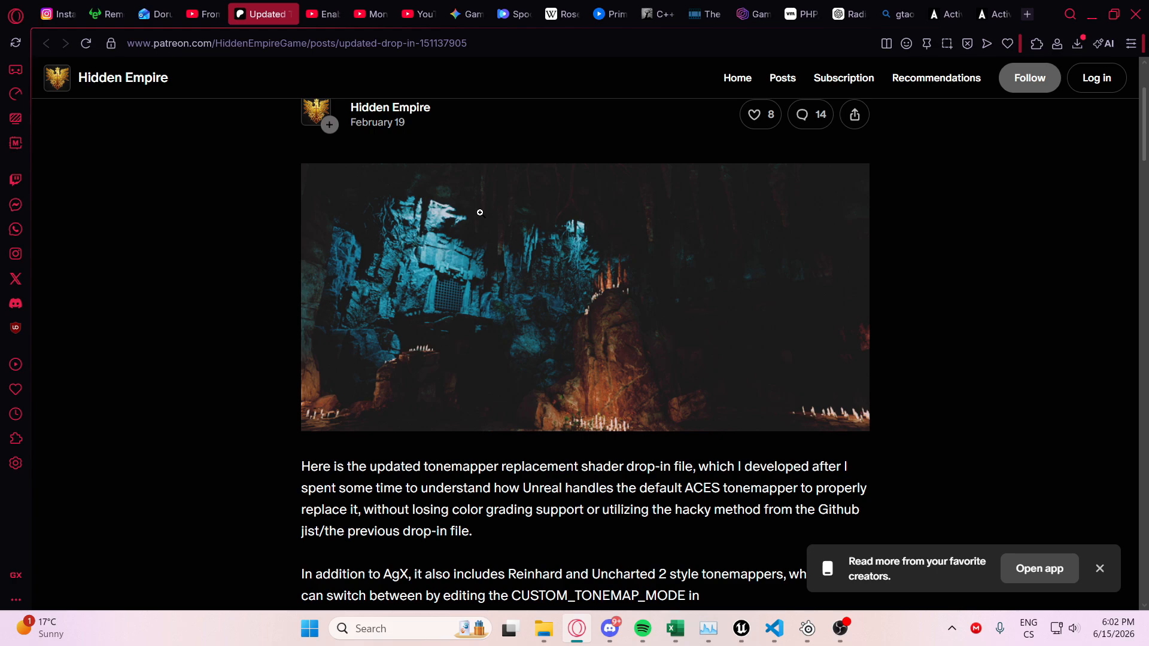
scroll(428, 331, down, 5)
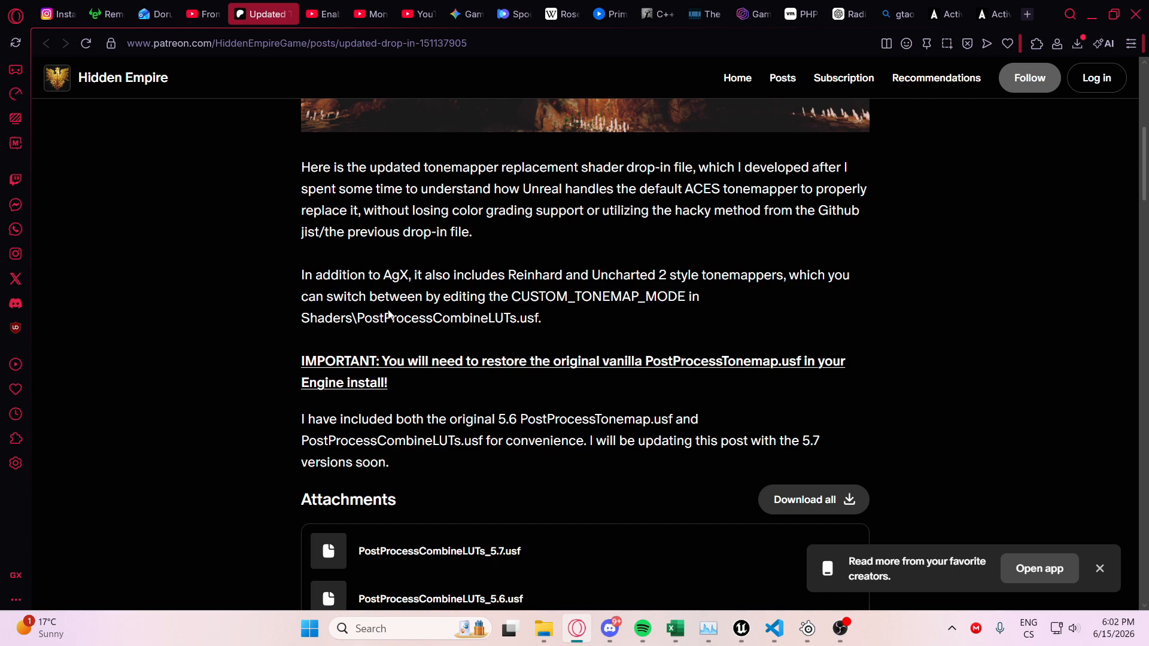
scroll(389, 311, down, 4)
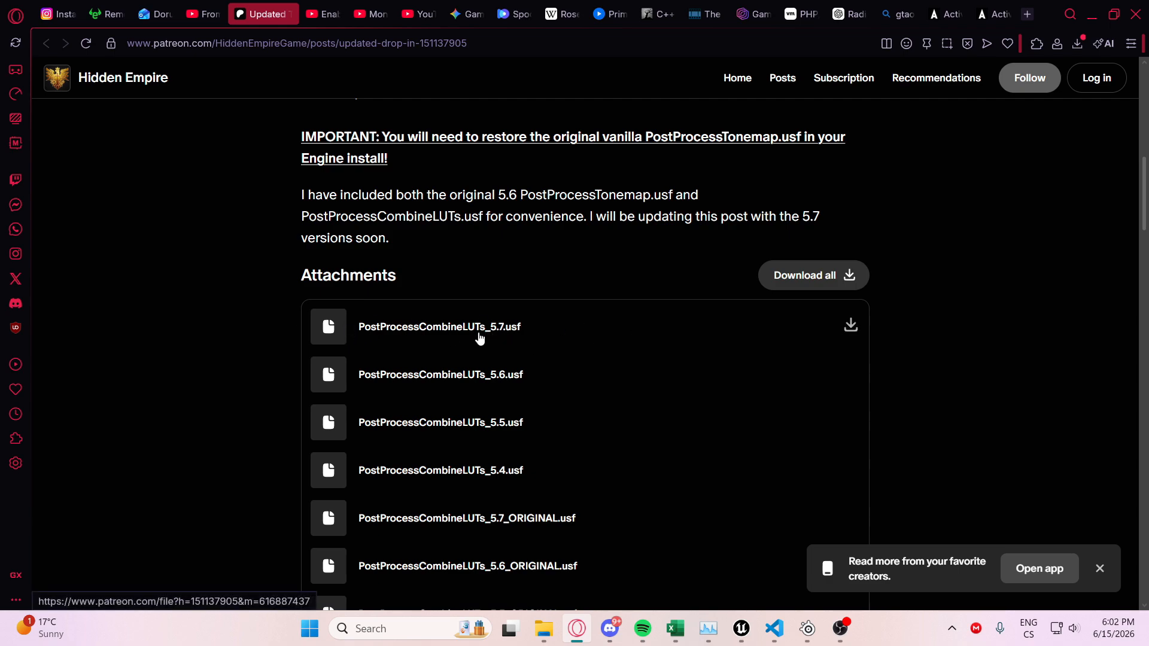
Switch to Visual Studio Code and highlight the list of tonemapper values in PostProcessCombineLUTs_5.7.usf.
click(774, 629)
scroll(366, 253, up, 3)
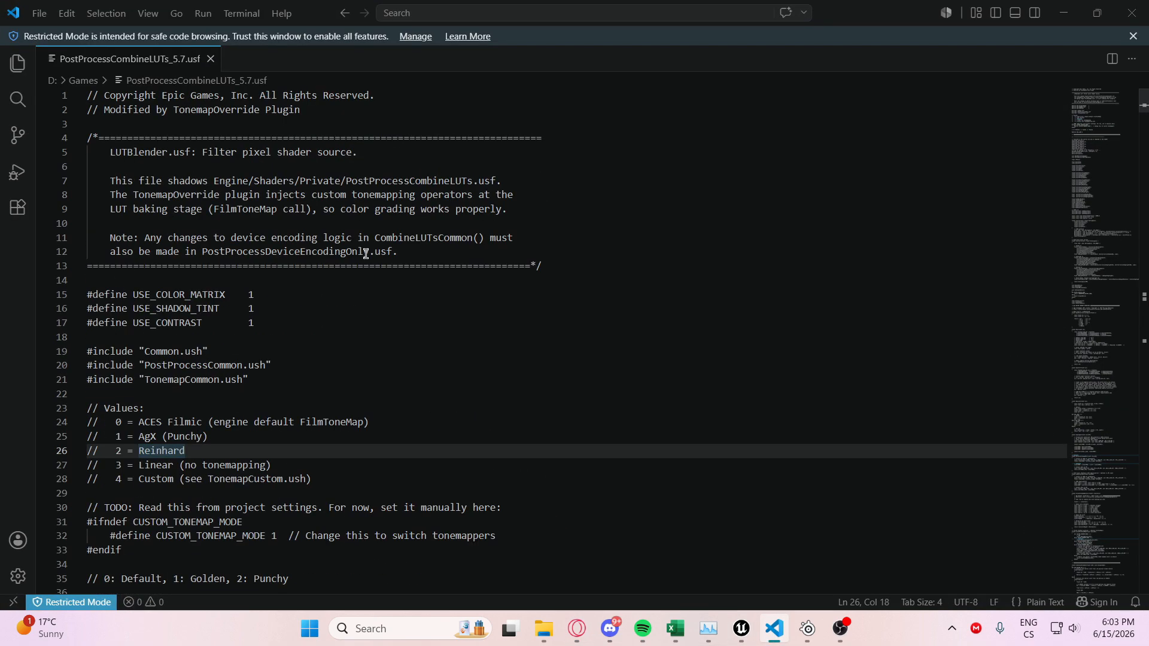
click(329, 308)
scroll(305, 360, down, 2)
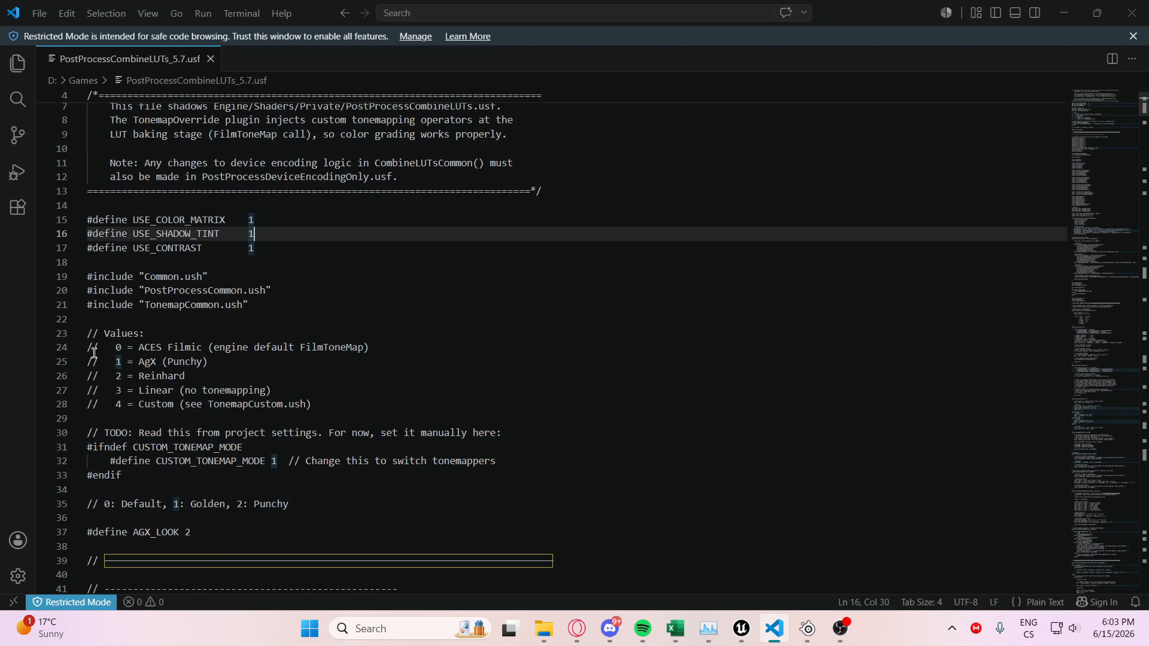
drag(108, 361, 72, 356)
click(330, 401)
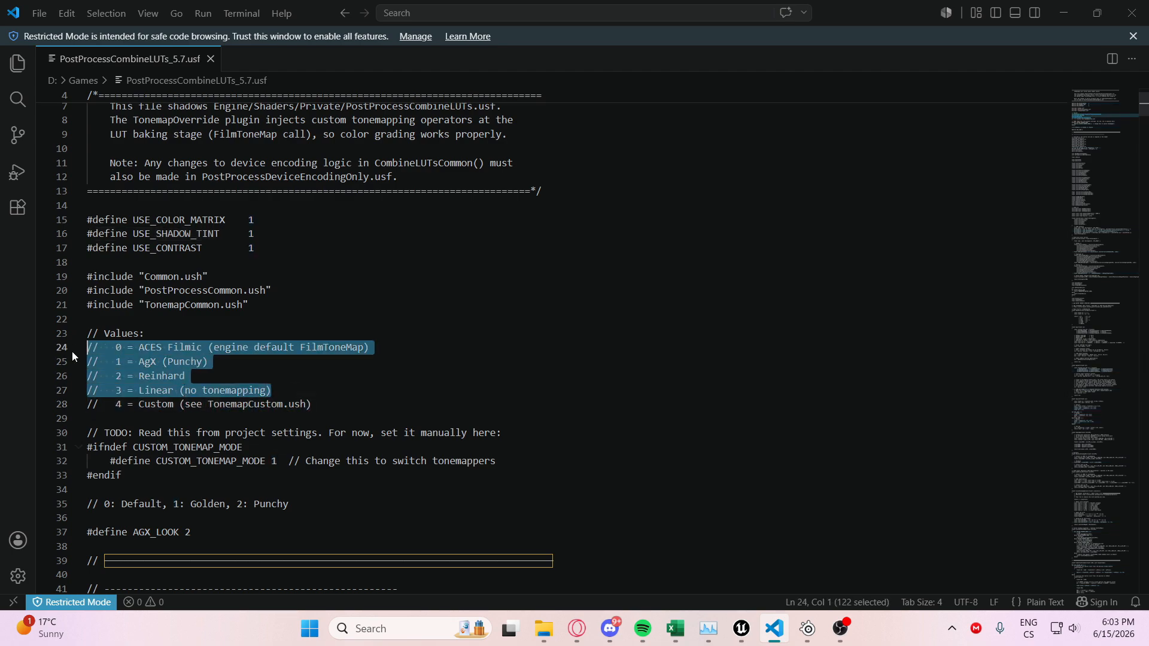
Highlight the ACES Filmic and AgX (Punchy) entries in the tonemapper values list.
click(189, 372)
drag(115, 348, 441, 347)
click(441, 347)
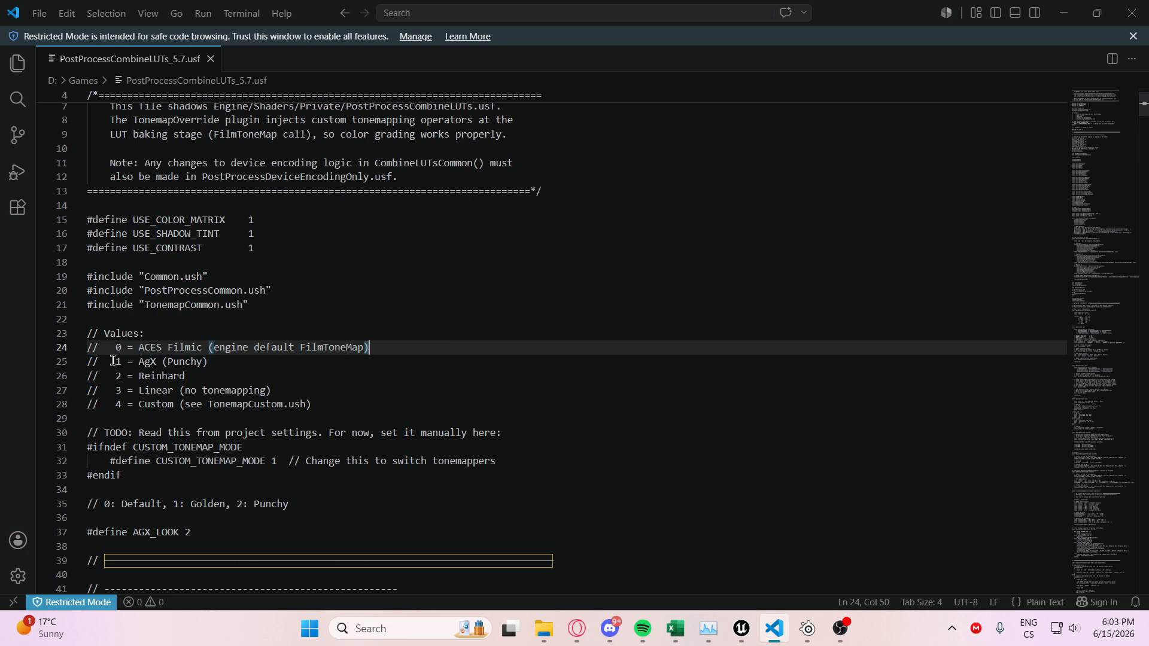
drag(115, 361, 242, 363)
click(242, 364)
Highlight the CUSTOM_TONEMAP_MODE definition line and the Reinhard and Linear tonemapper entries.
scroll(281, 413, down, 2)
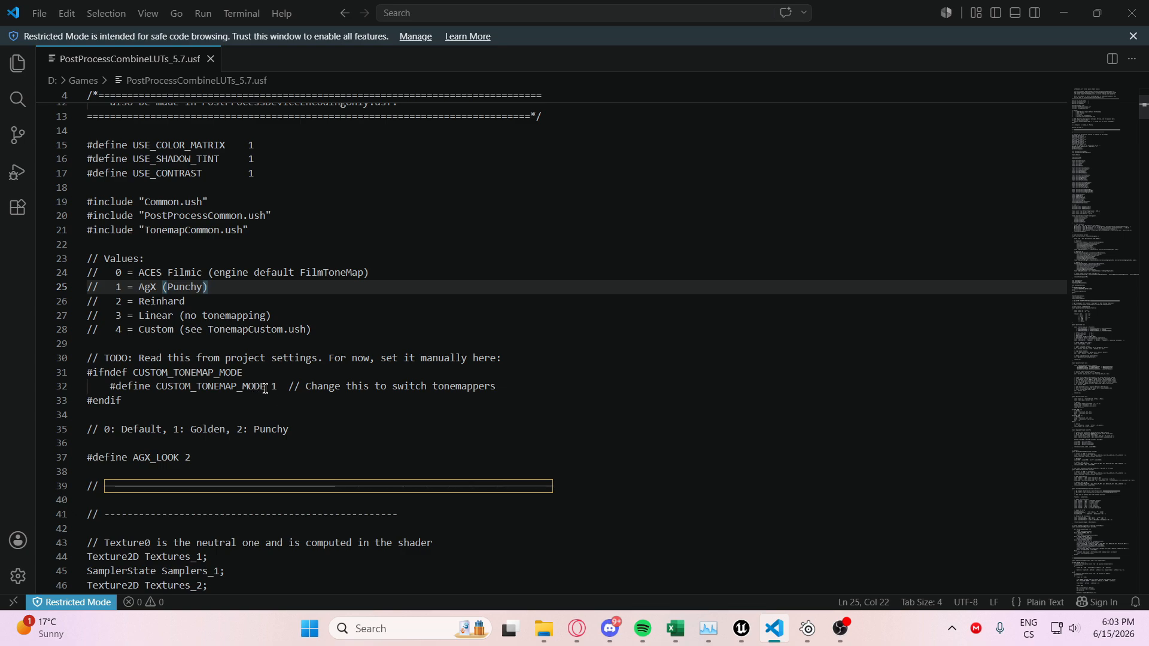
click(114, 387)
drag(114, 387, 574, 383)
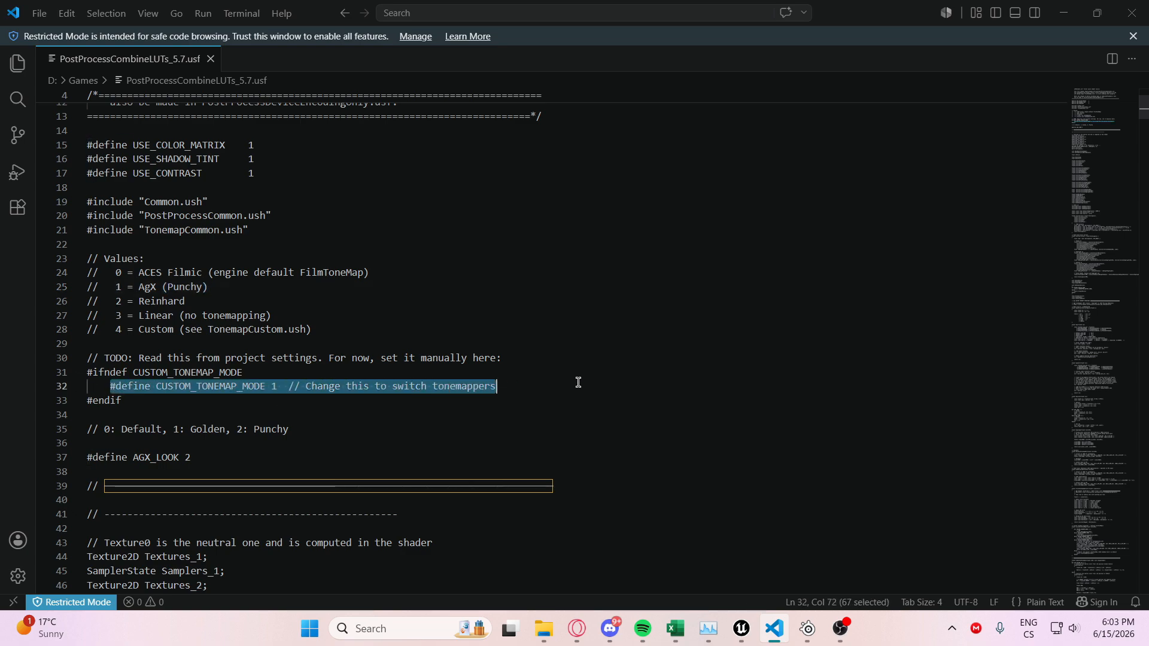
click(417, 330)
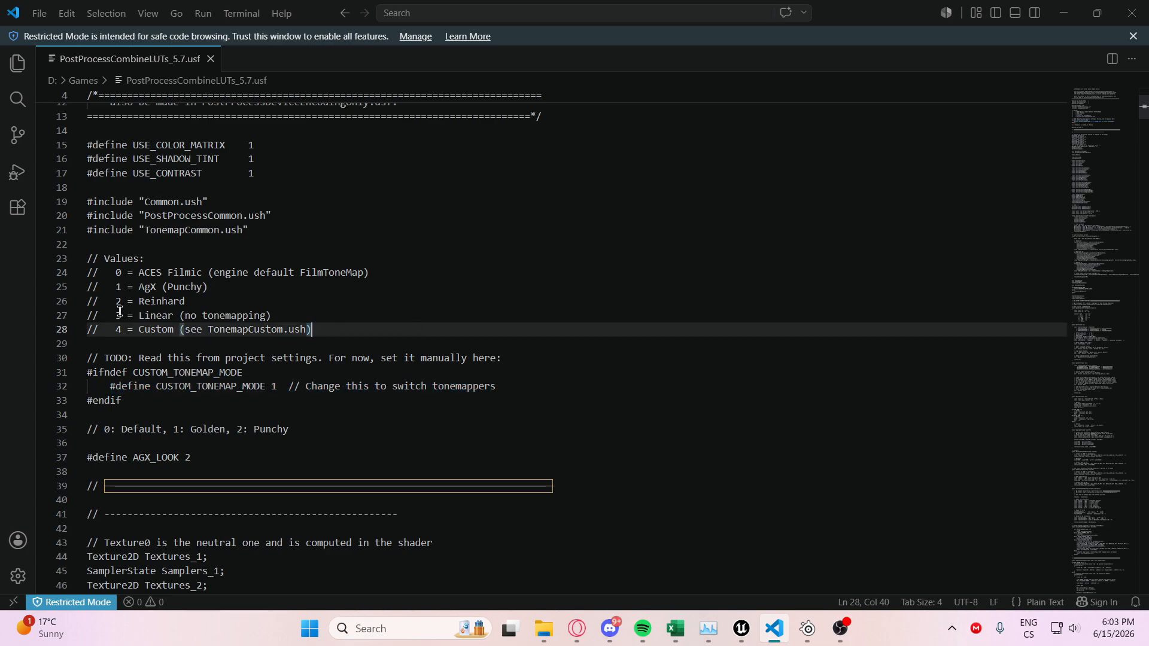
drag(122, 301, 273, 316)
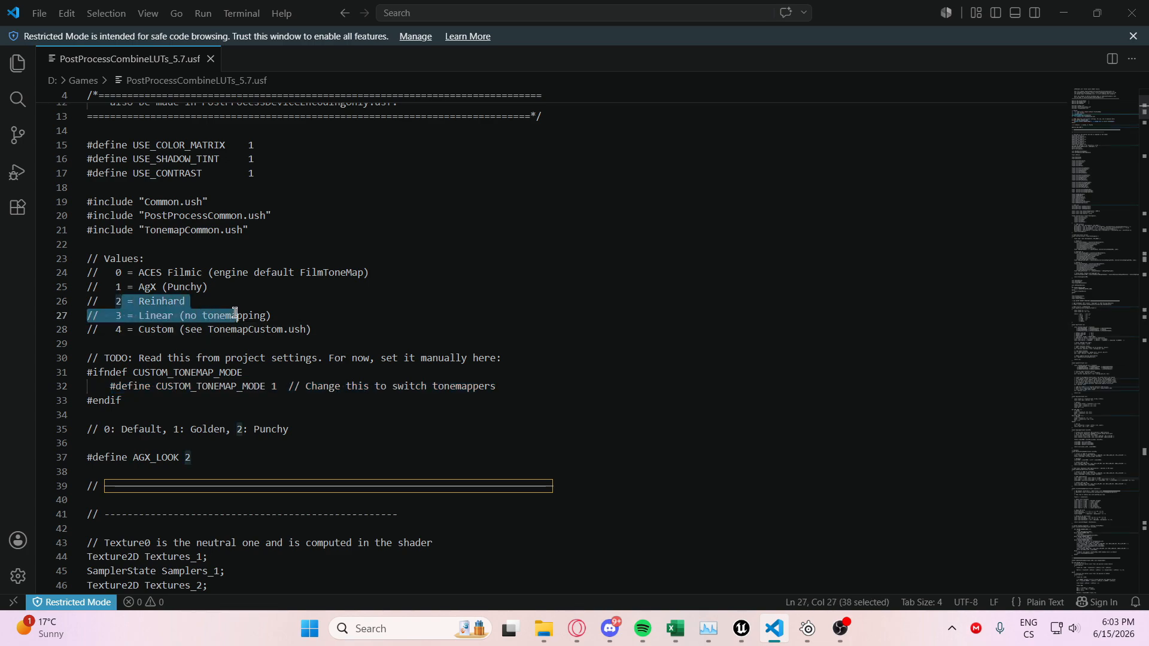
click(289, 314)
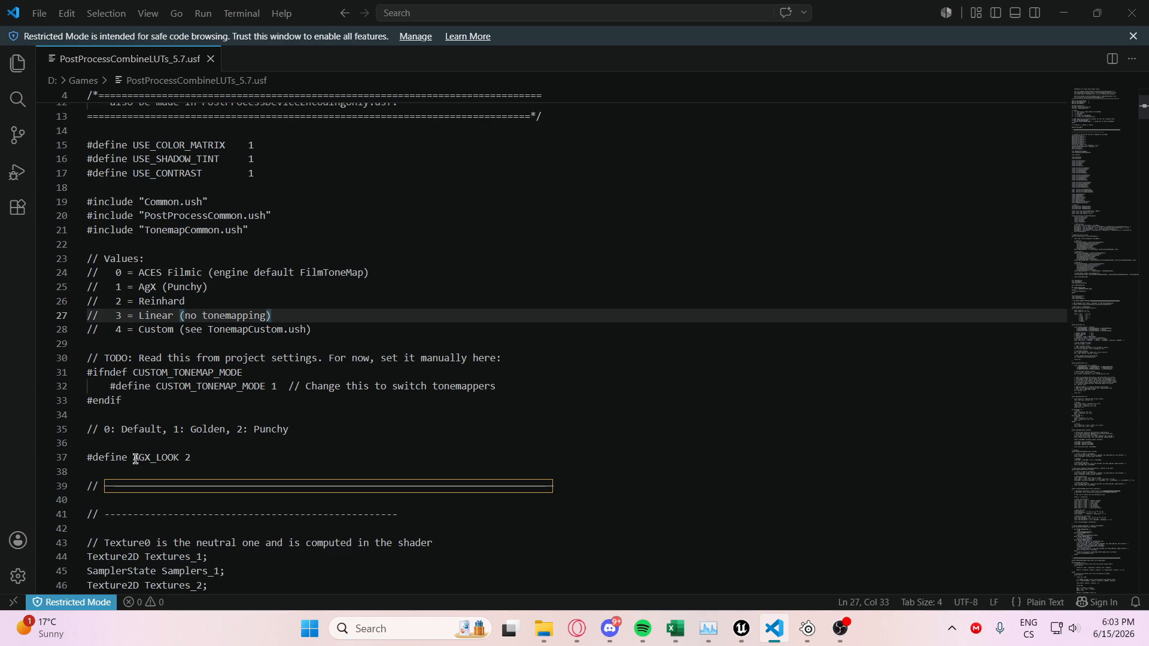
scroll(273, 357, up, 5)
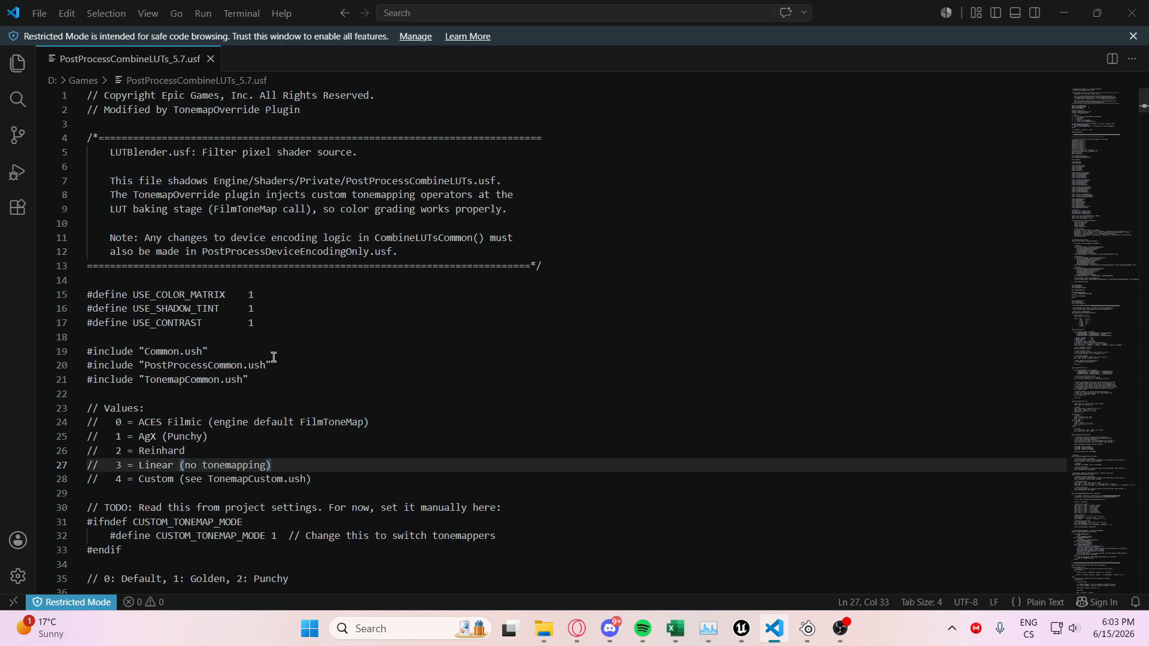
Check the PostProcessCombineLUTs_5.7.usf attachment in the browser's tonemapper post and return to Unreal Editor.
click(577, 629)
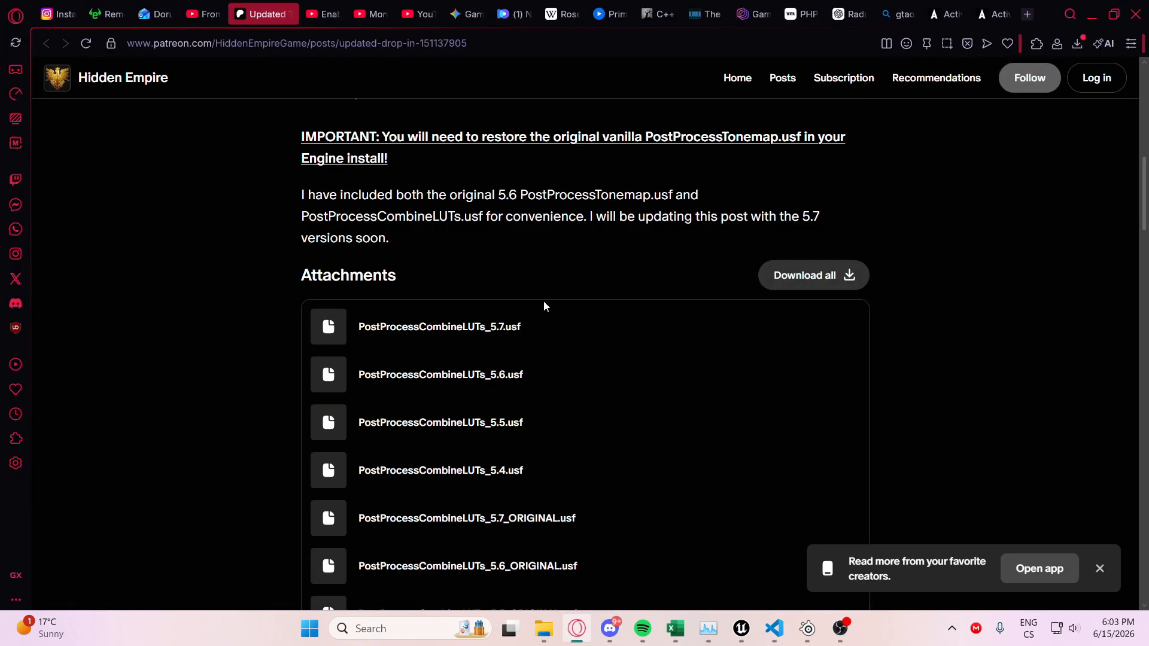
mouse_move(546, 344)
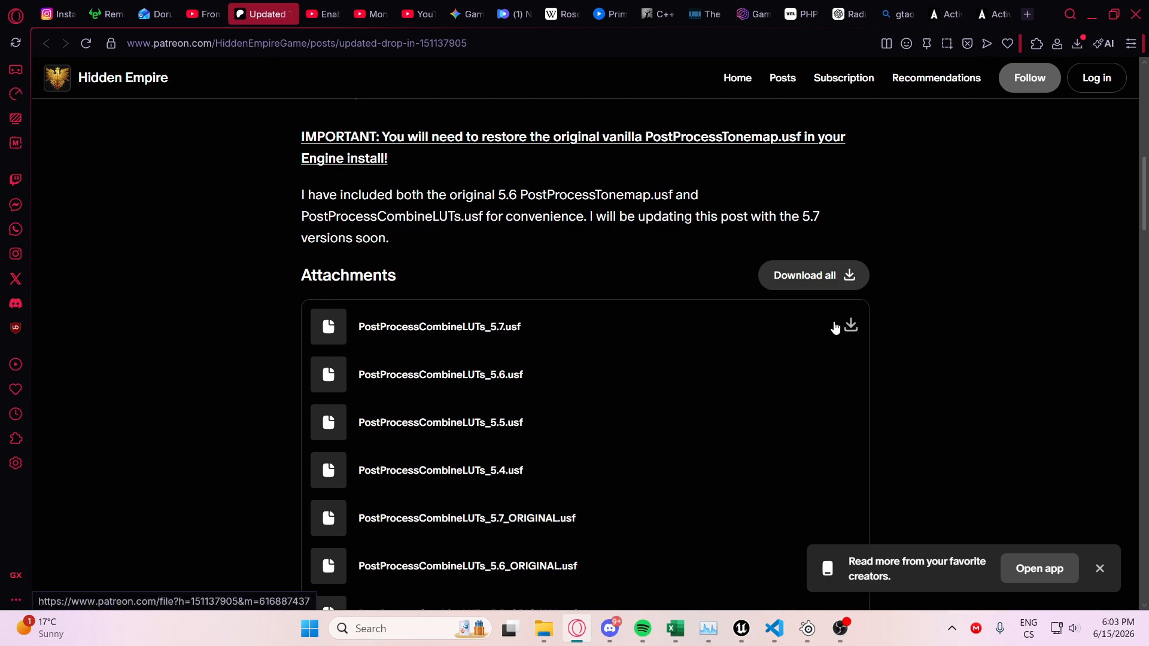
scroll(835, 327, up, 5)
scroll(834, 321, up, 6)
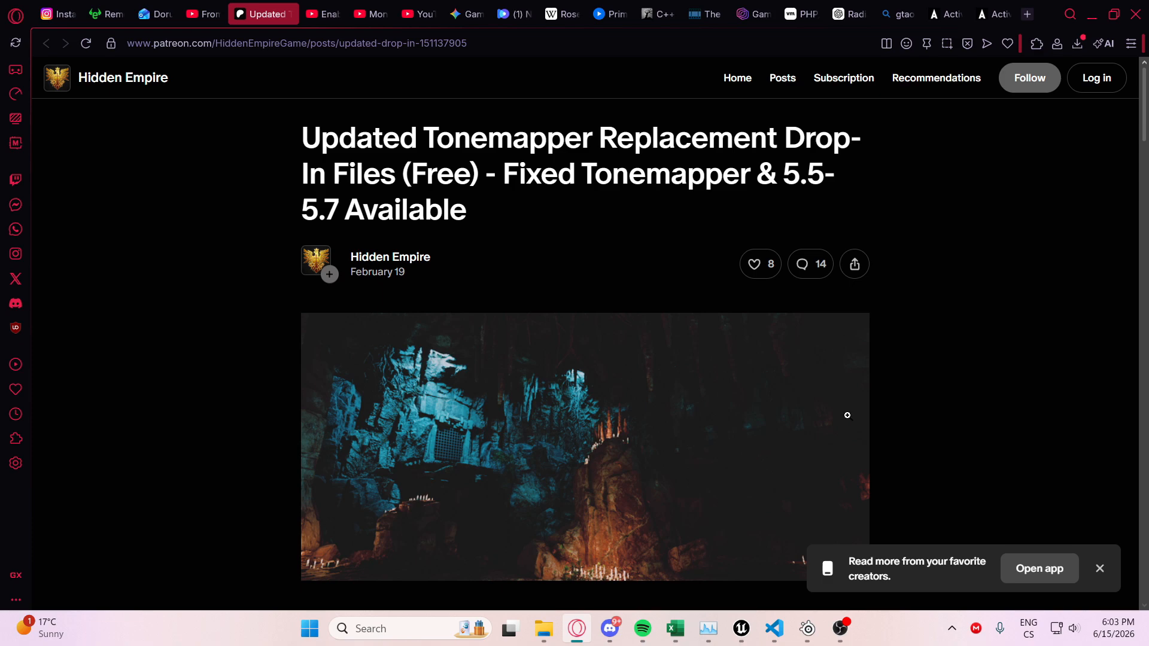
click(741, 628)
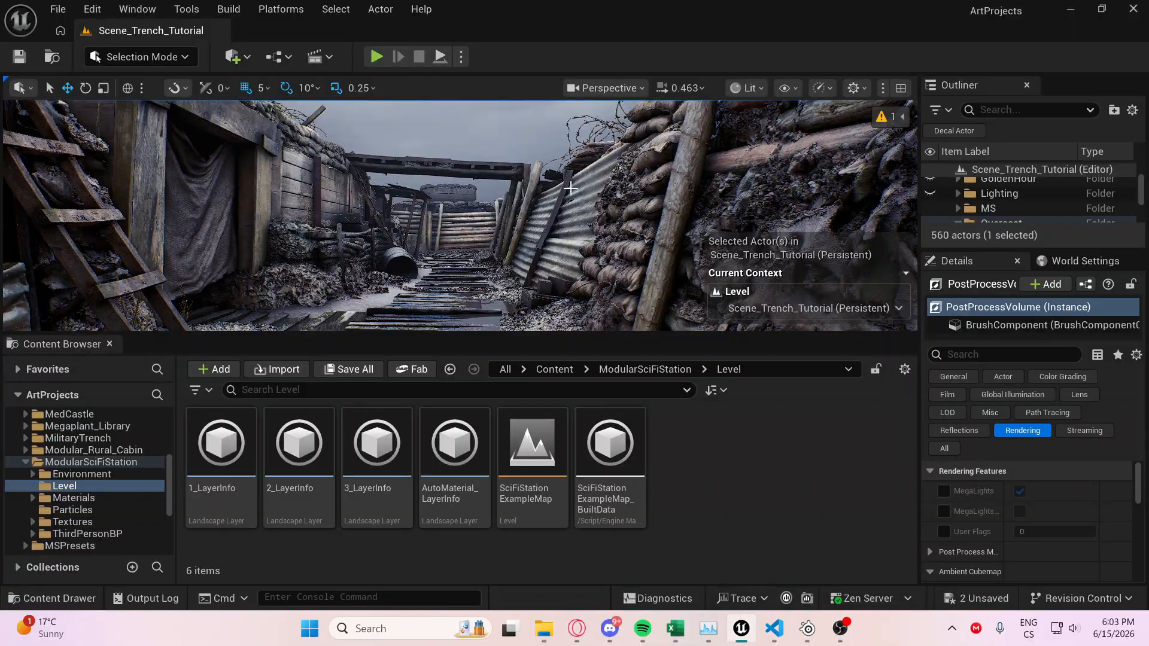